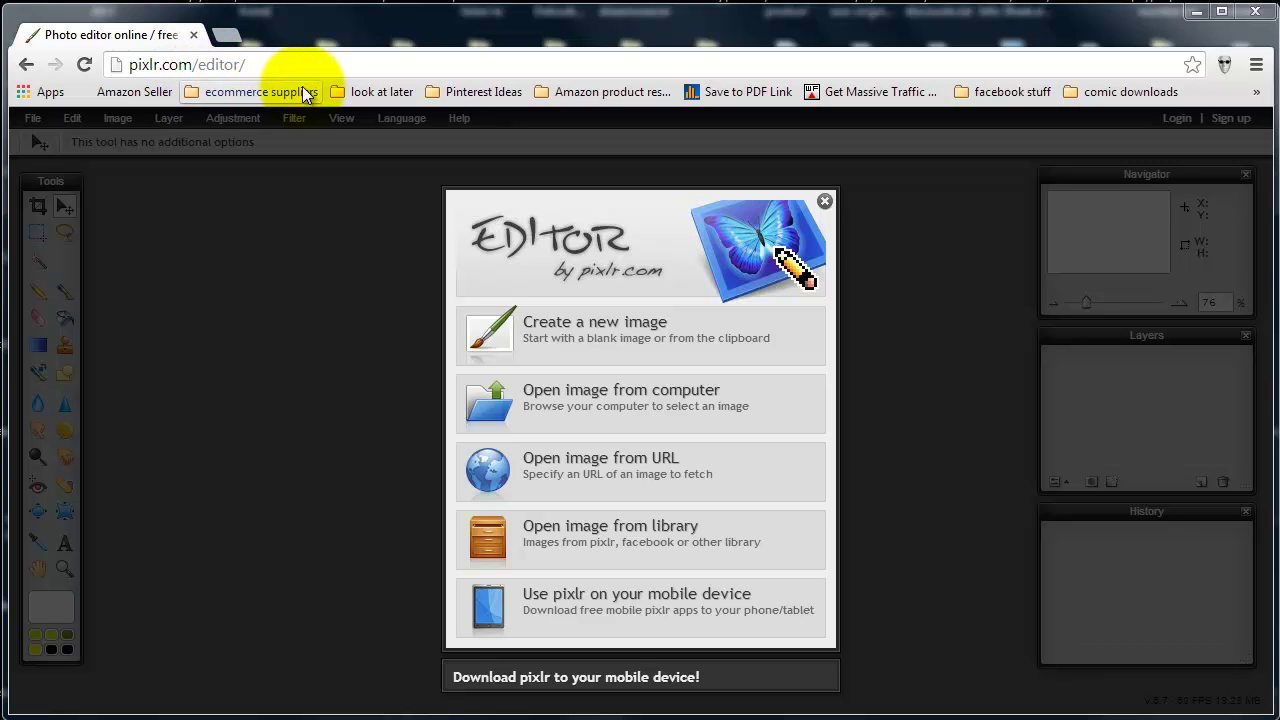
- Create a new blank image 1200 pixels wide and 270 pixels high
left_click(645, 346)
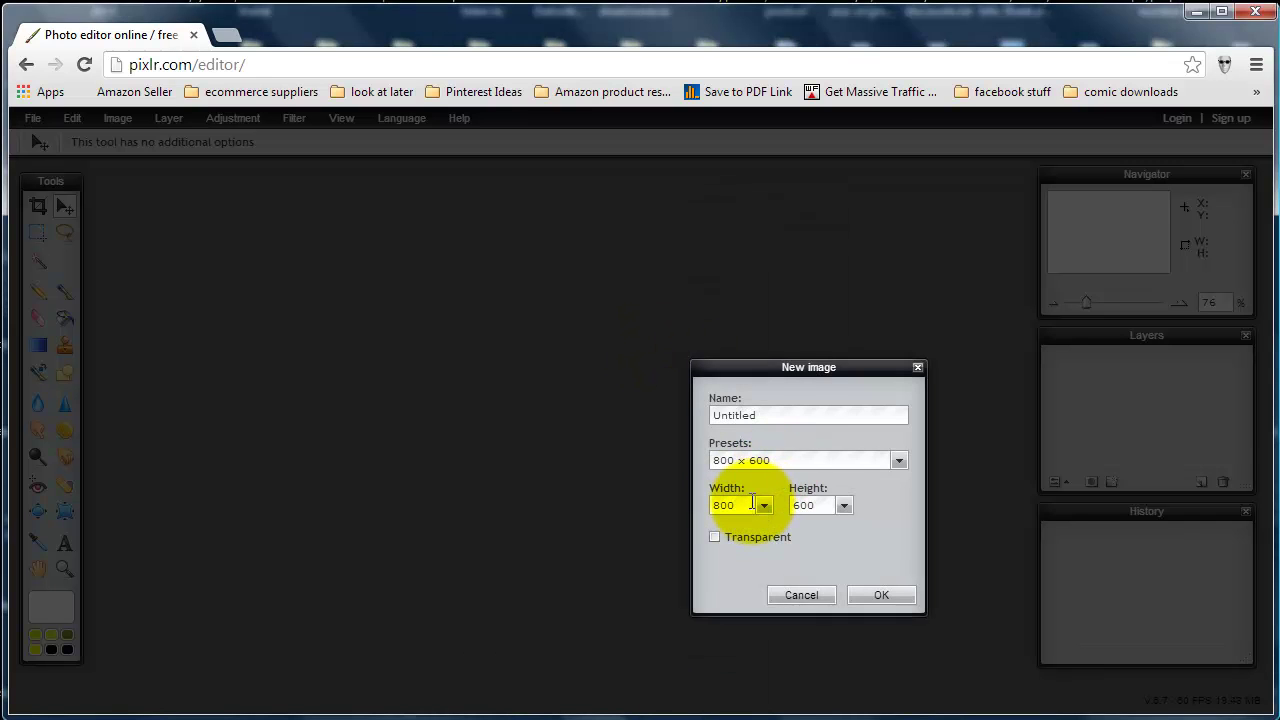
left_click_drag(752, 503, 714, 503)
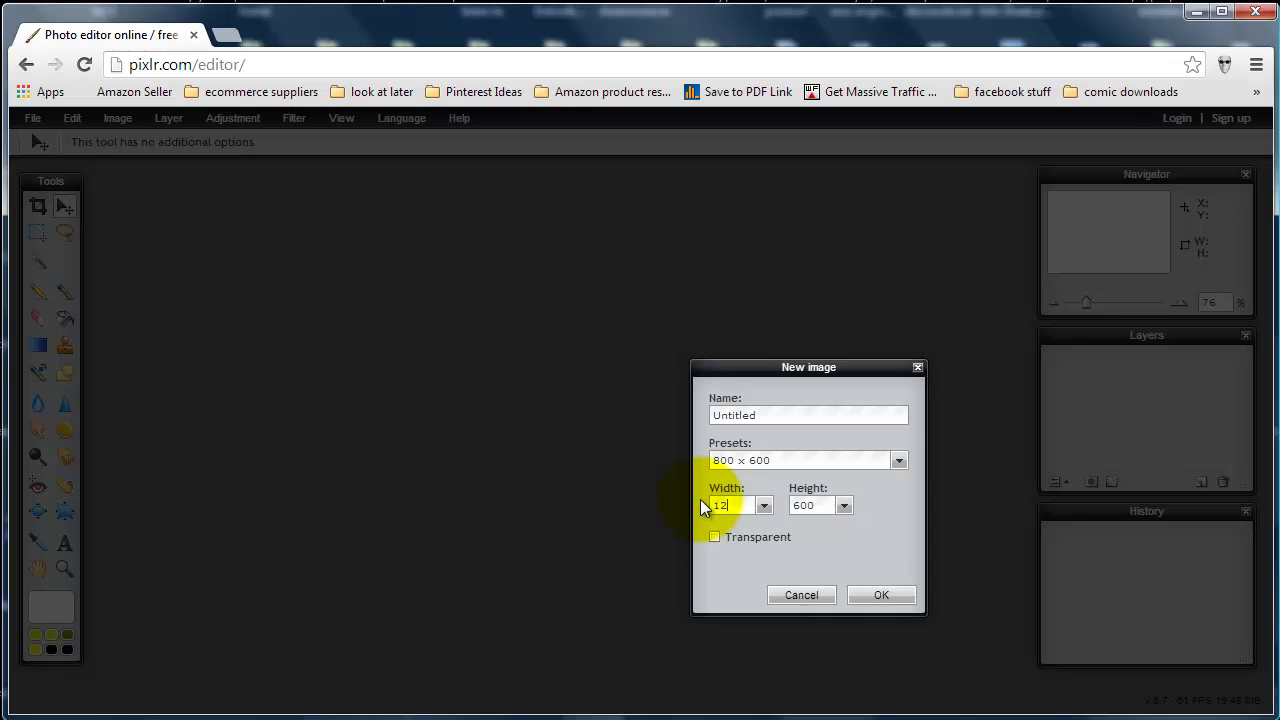
left_click_drag(830, 508, 785, 510)
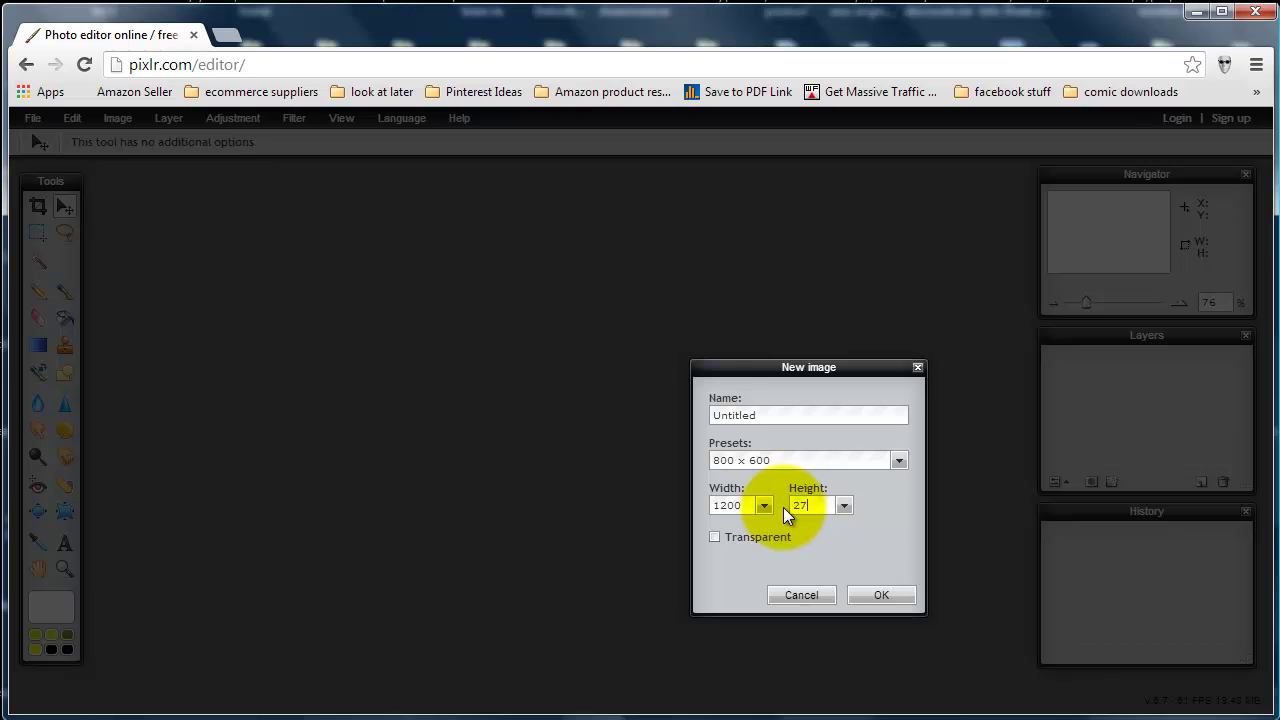
left_click(903, 594)
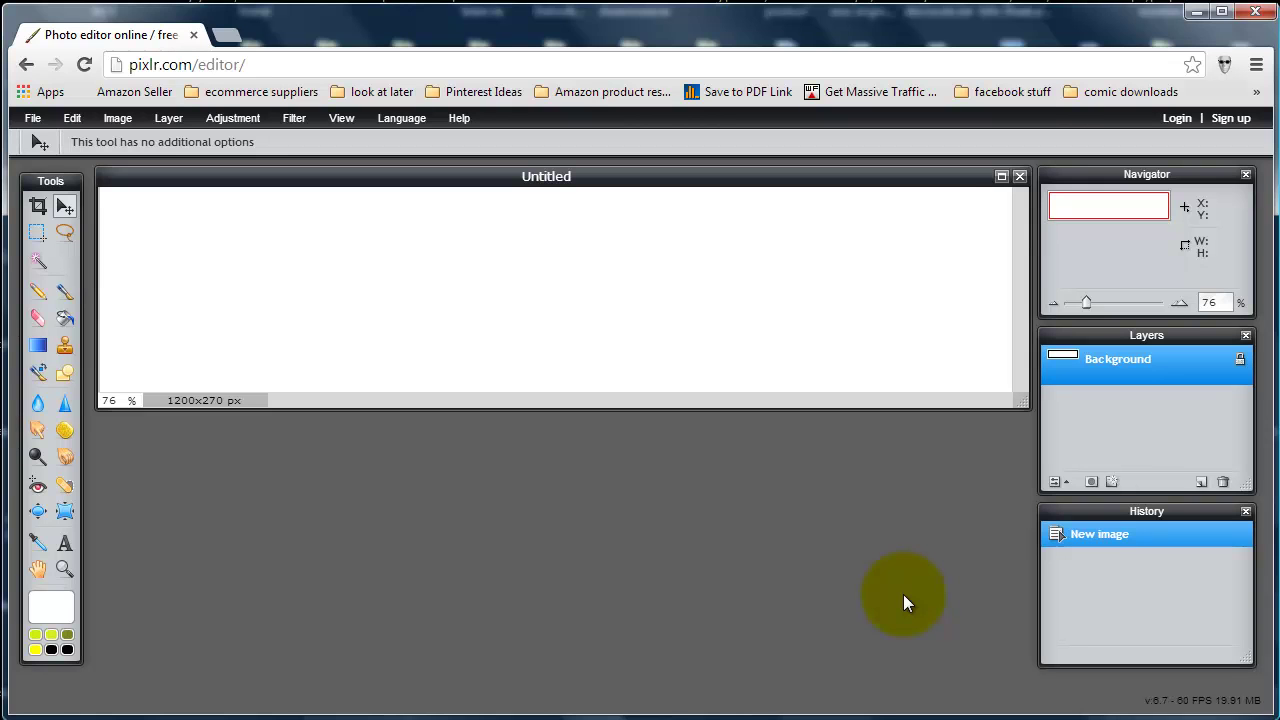
- Set the main drawing color to bright cyan, hex 07eded
left_click(52, 606)
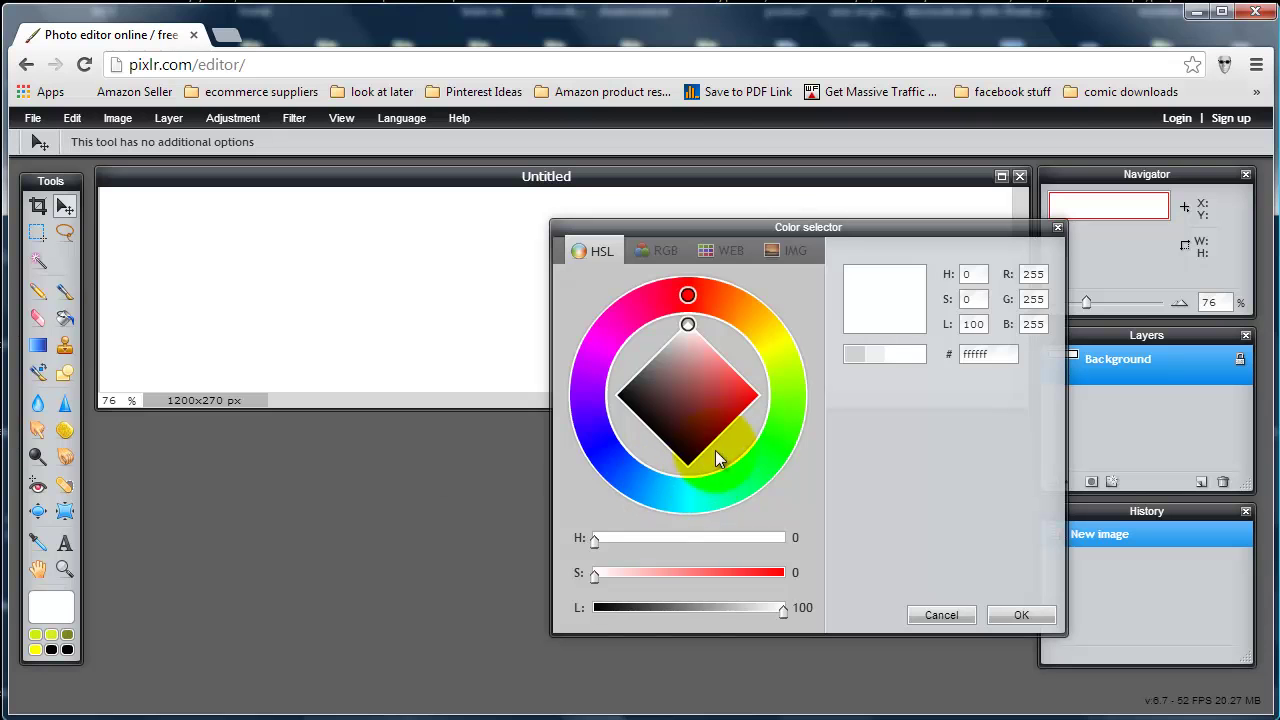
left_click_drag(691, 333, 735, 393)
mouse_move(689, 297)
left_mouse_down()
mouse_move(787, 355)
mouse_move(795, 380)
mouse_move(763, 358)
mouse_move(748, 399)
left_mouse_up()
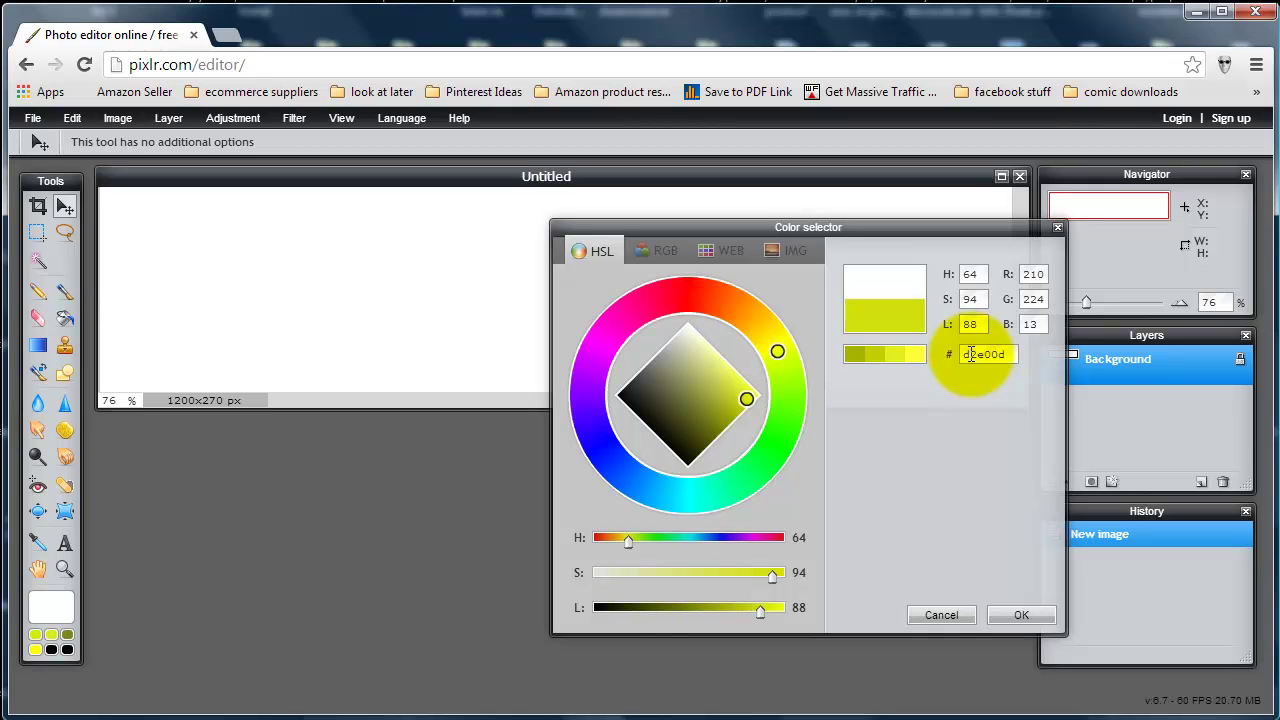
mouse_move(748, 396)
left_mouse_down()
mouse_move(726, 399)
mouse_move(699, 369)
mouse_move(752, 398)
left_mouse_up()
mouse_move(776, 352)
left_mouse_down()
mouse_move(797, 377)
mouse_move(793, 418)
mouse_move(732, 498)
mouse_move(688, 510)
left_mouse_up()
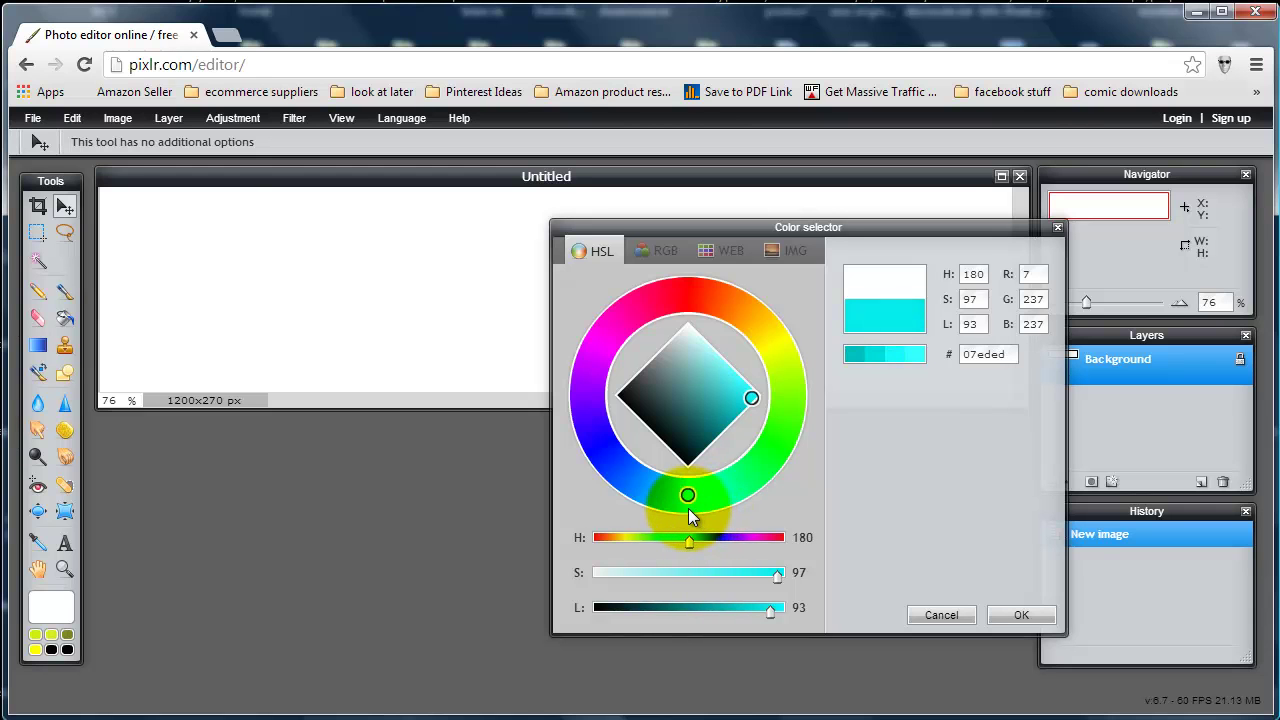
left_click(1021, 615)
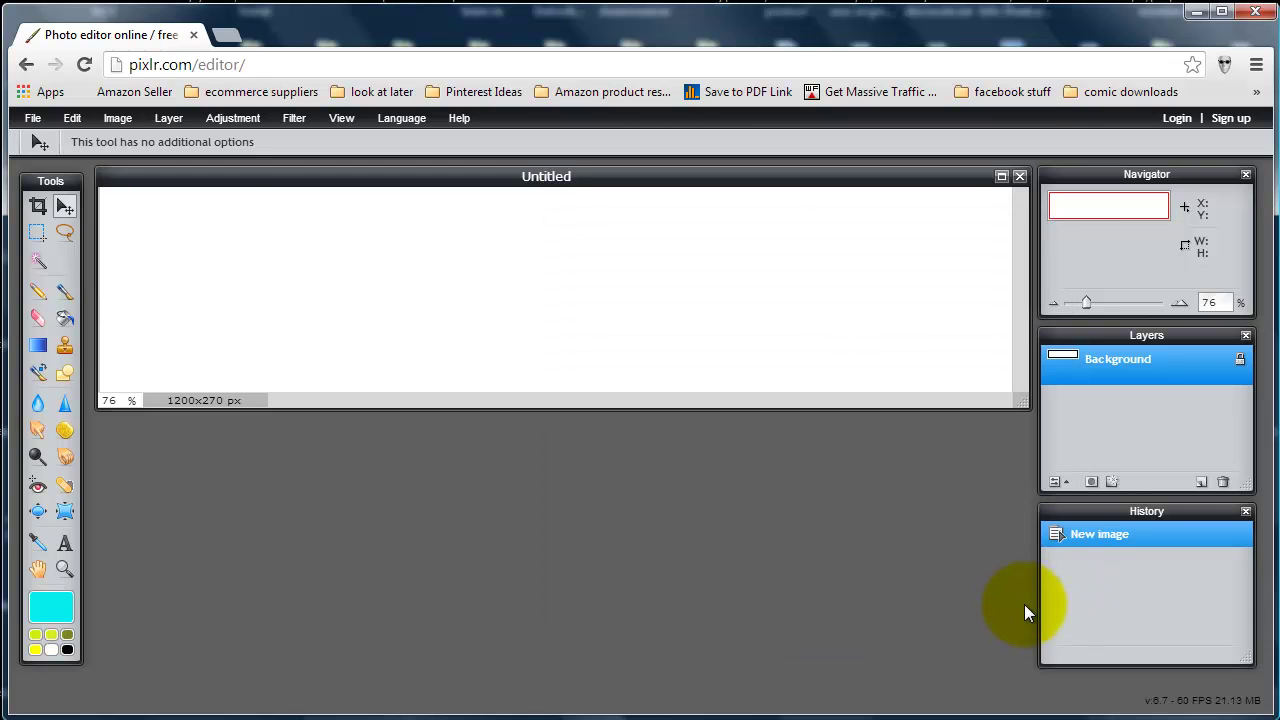
- Fill the blank canvas with cyan using the Paint bucket tool, and undo the fill
left_click(65, 324)
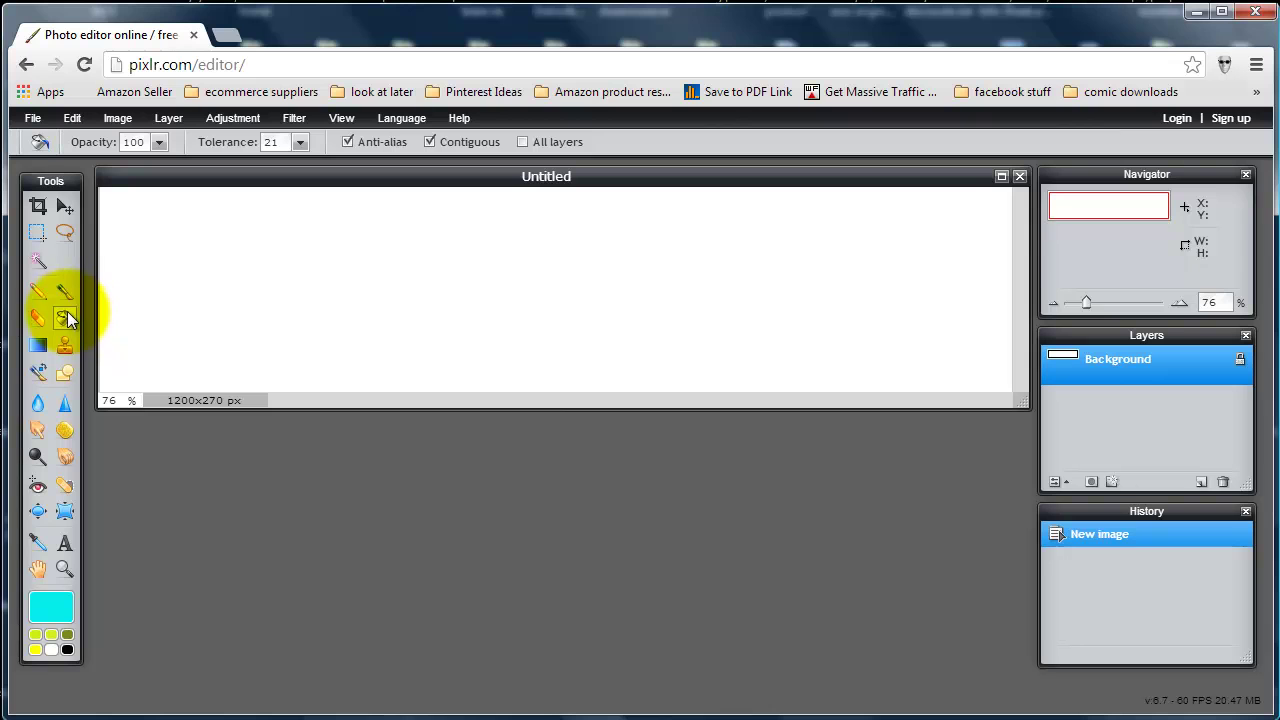
left_click(357, 292)
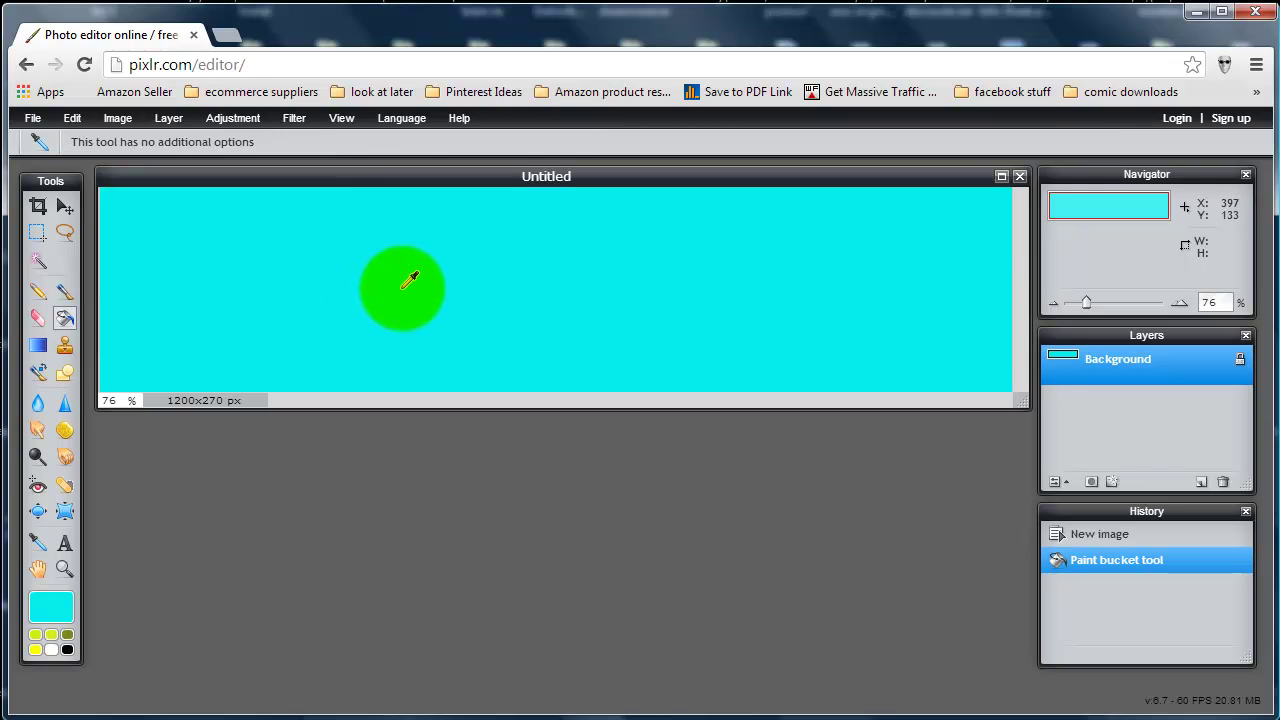
key("ctrl+z")
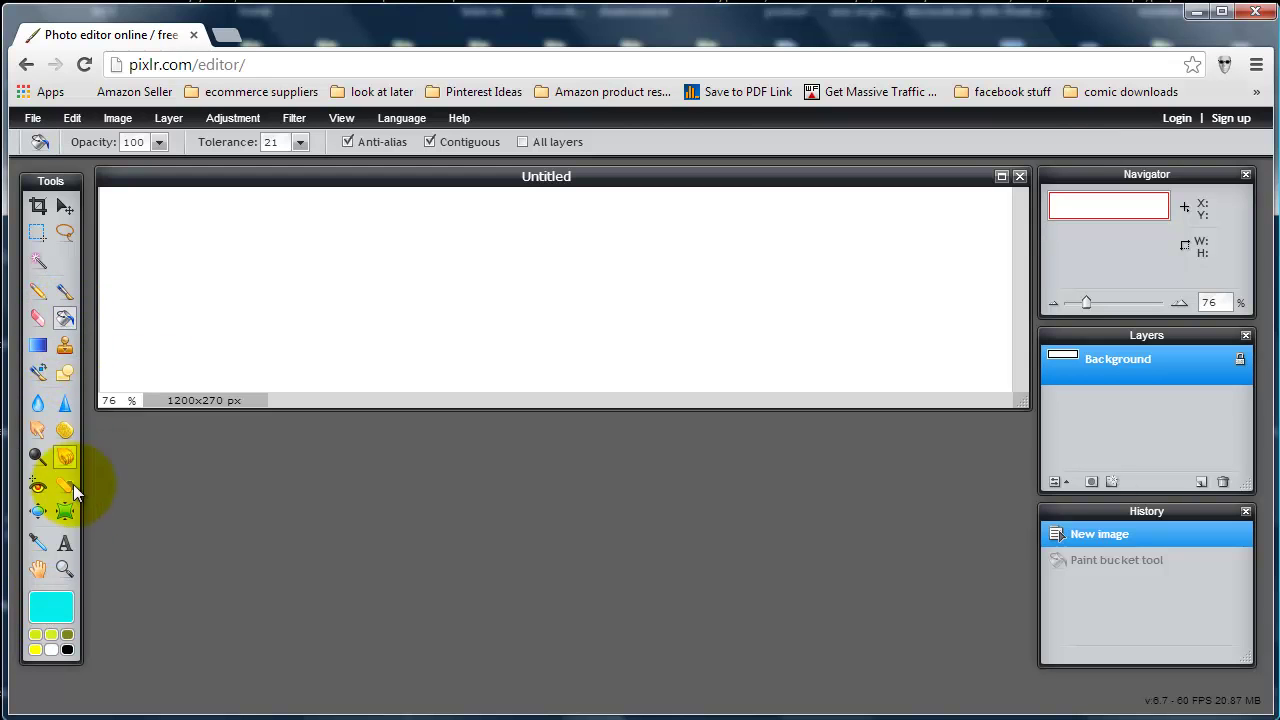
- Add the text "message one" near the canvas's upper-left corner in the AR CHRISTY font
left_click(69, 541)
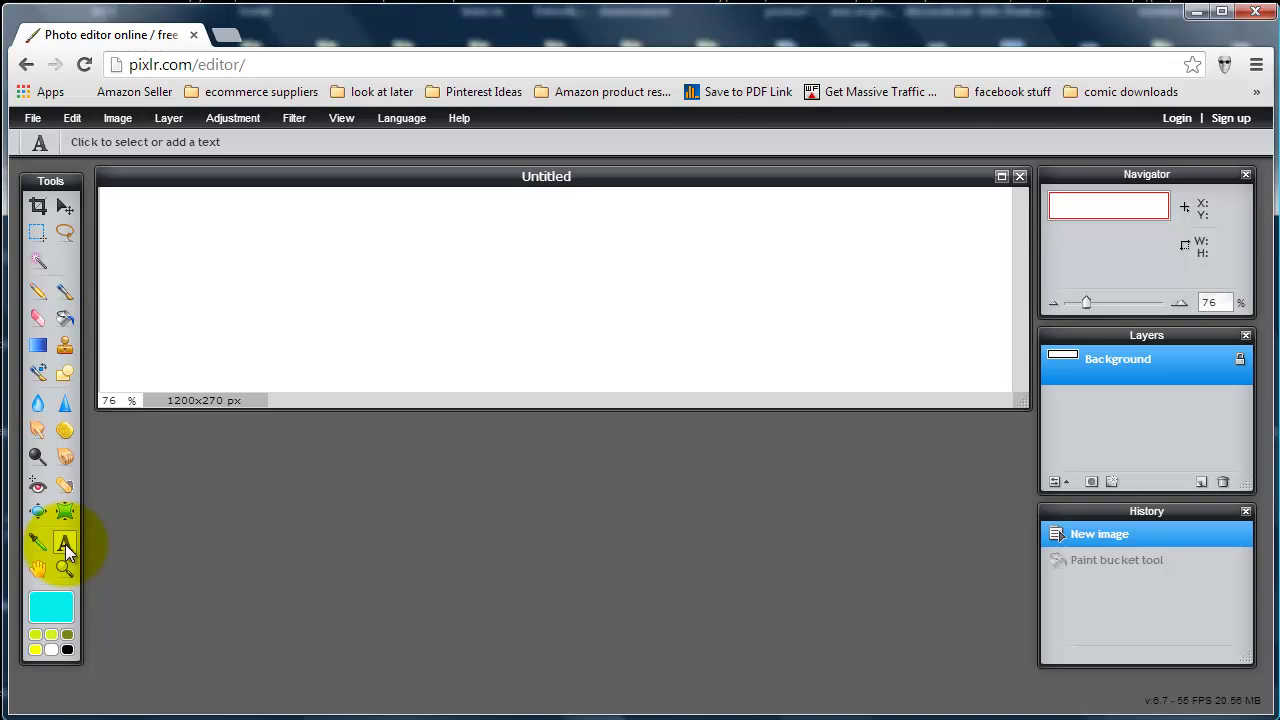
left_click(150, 218)
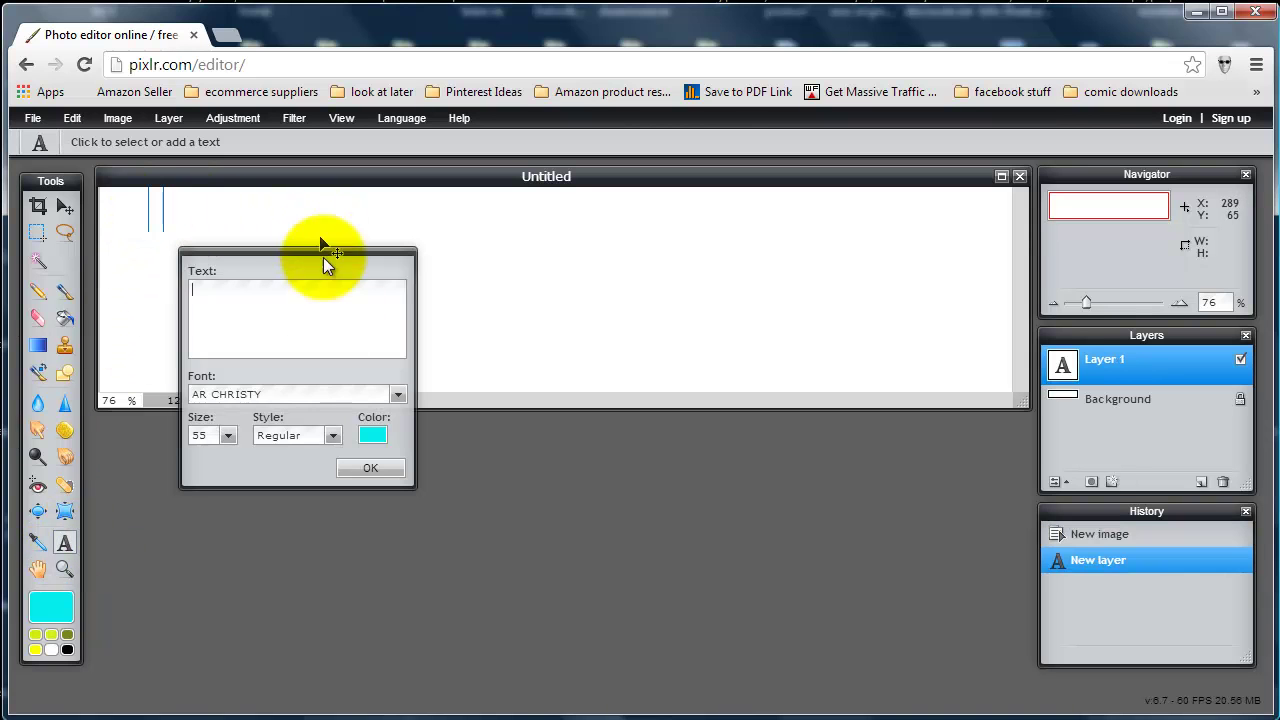
type("mes")
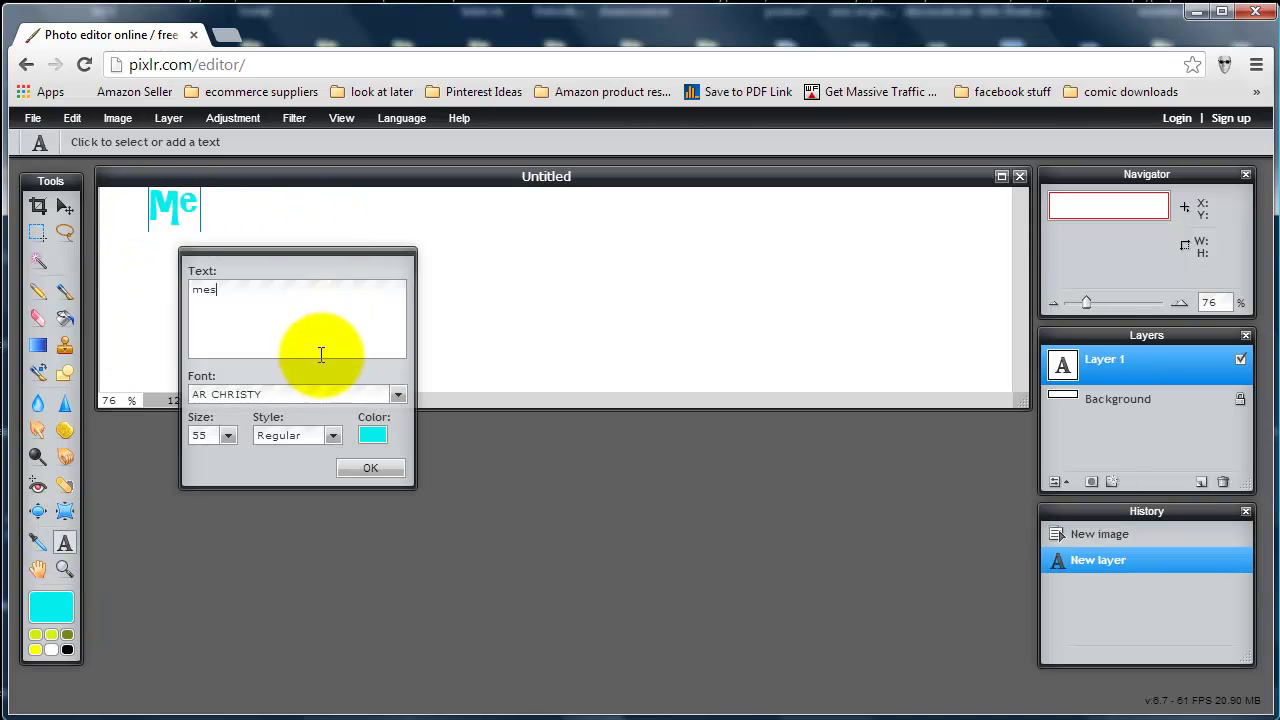
type("sage one")
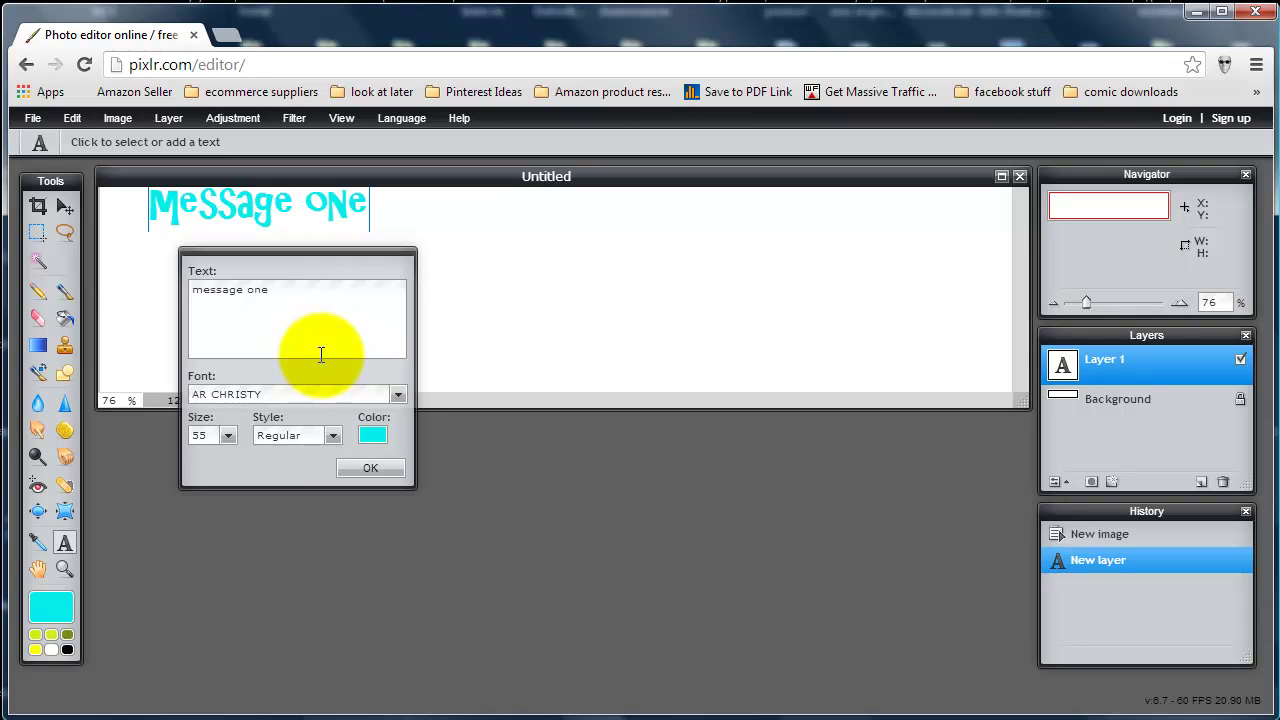
left_click(397, 394)
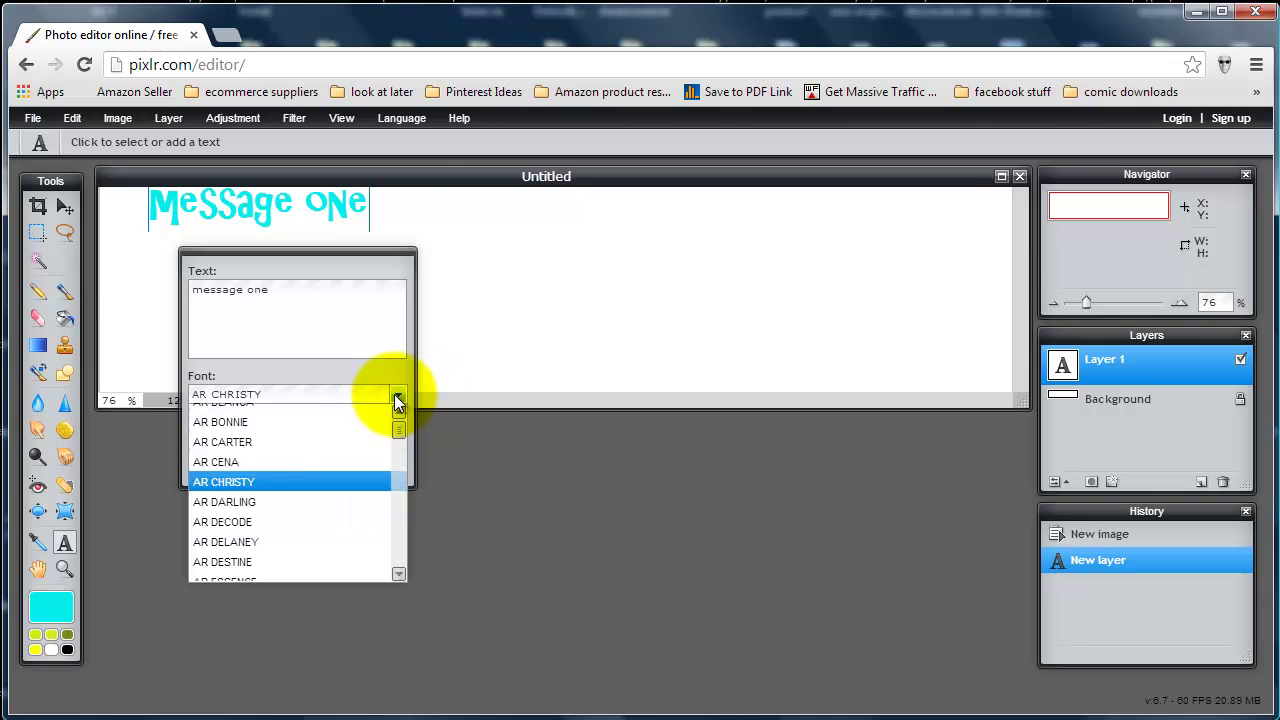
left_click(249, 482)
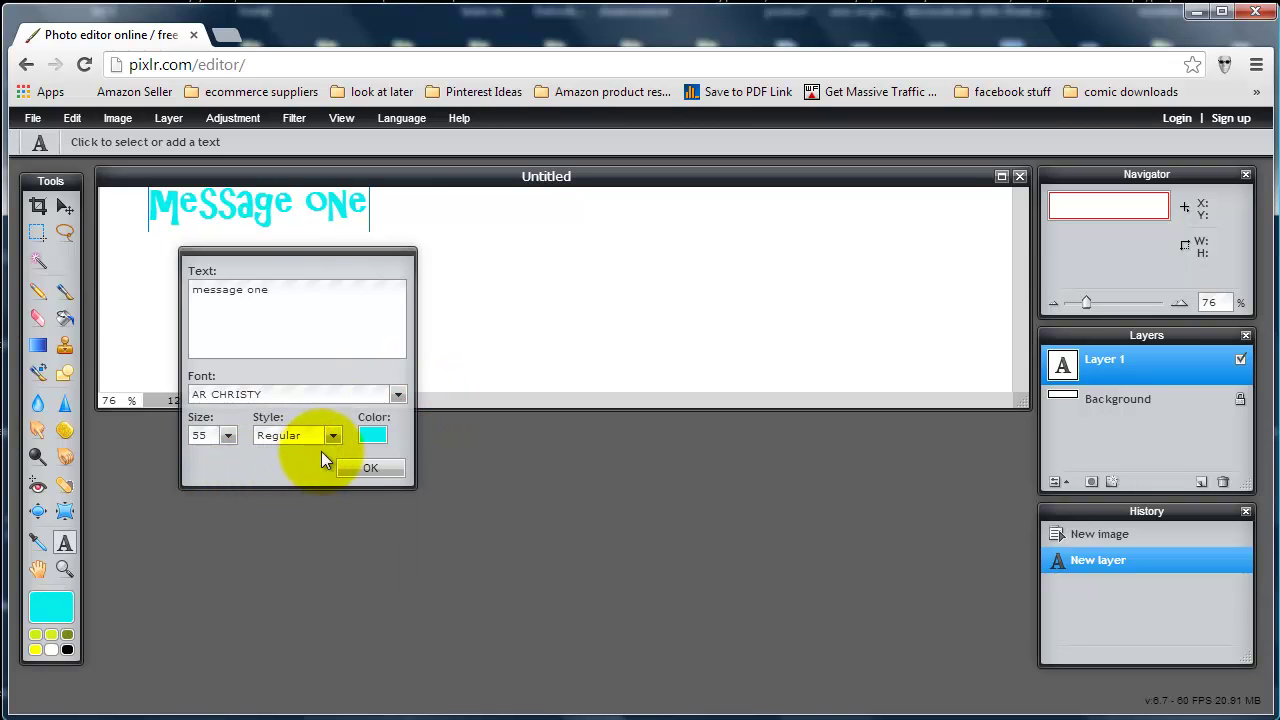
- Change the "message one" text's color to a dark grayish teal and enlarge it to size 94
left_click(373, 432)
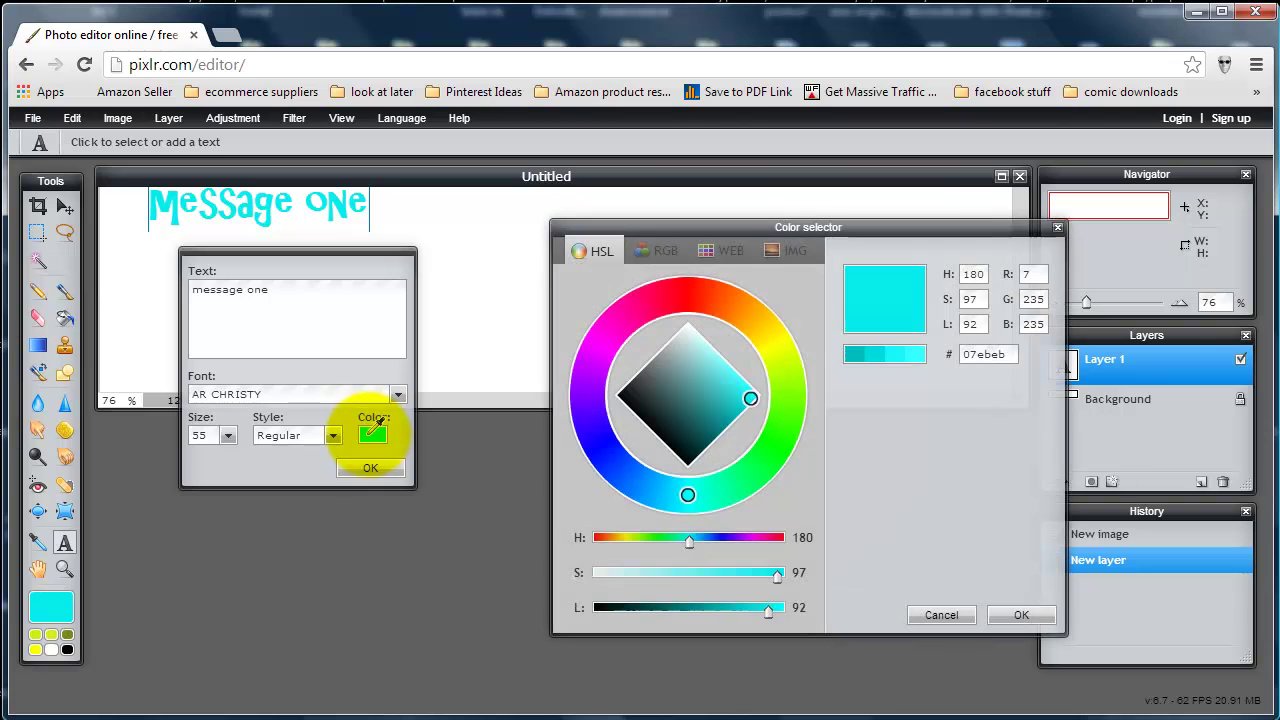
left_click(669, 383)
left_click(1013, 614)
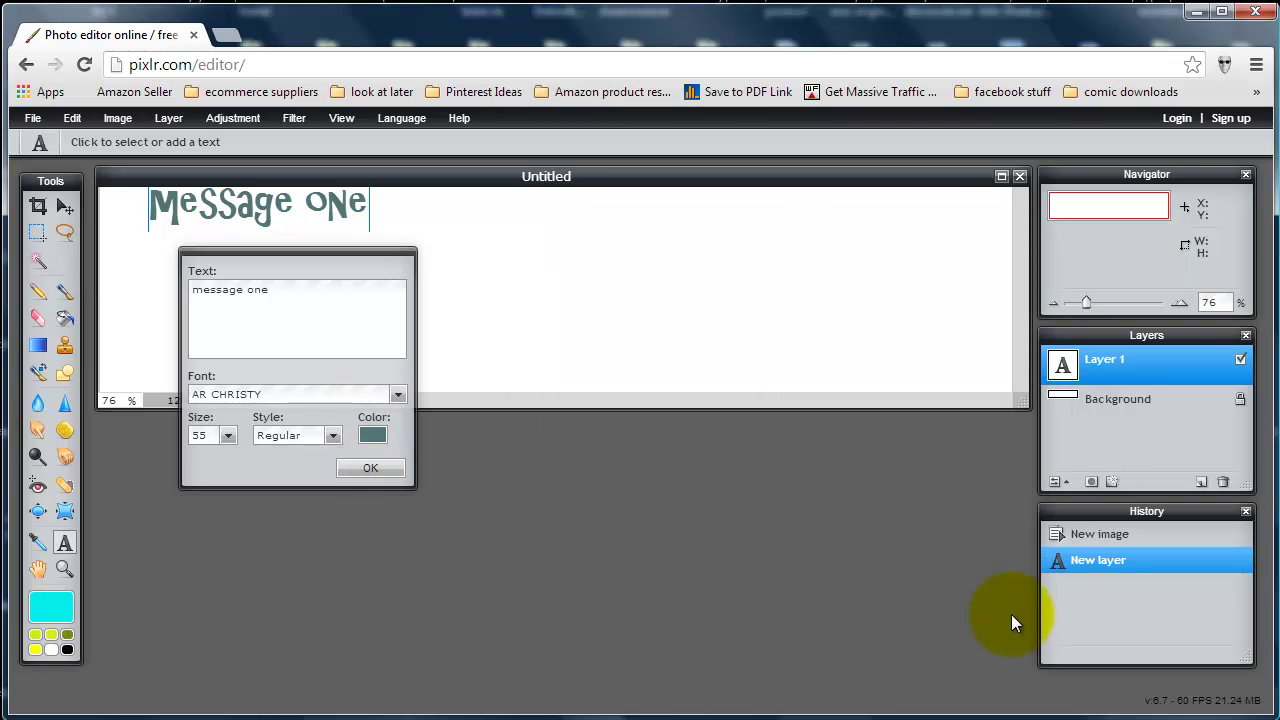
left_click(227, 435)
left_click_drag(175, 454, 203, 453)
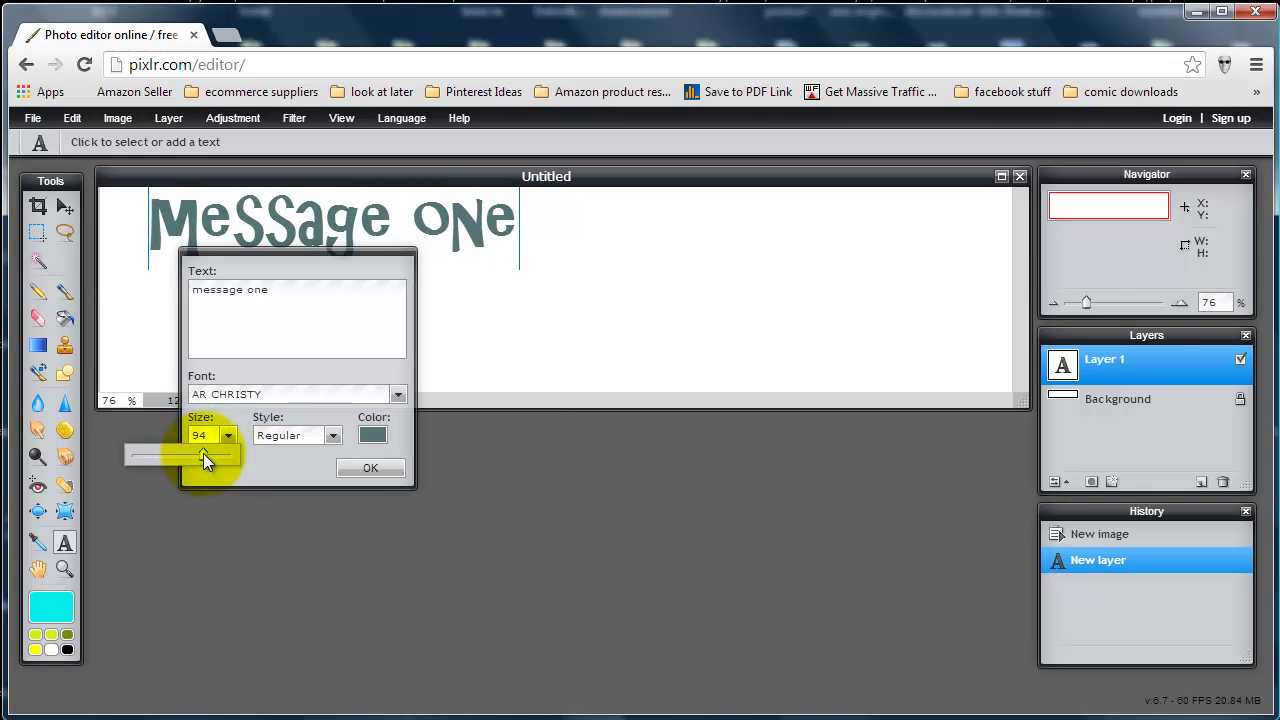
- Apply the Italic style to the "message one" text and move it slightly left and down on the canvas
left_click(330, 437)
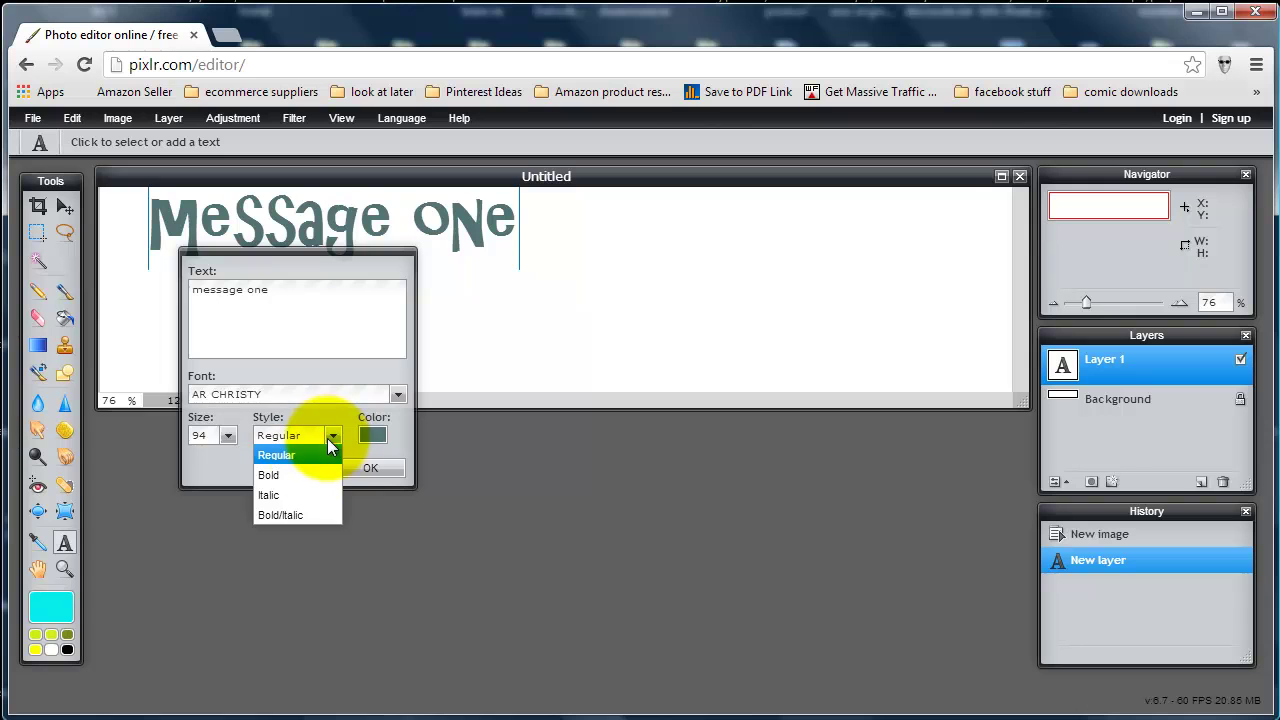
left_click(292, 494)
left_click(368, 468)
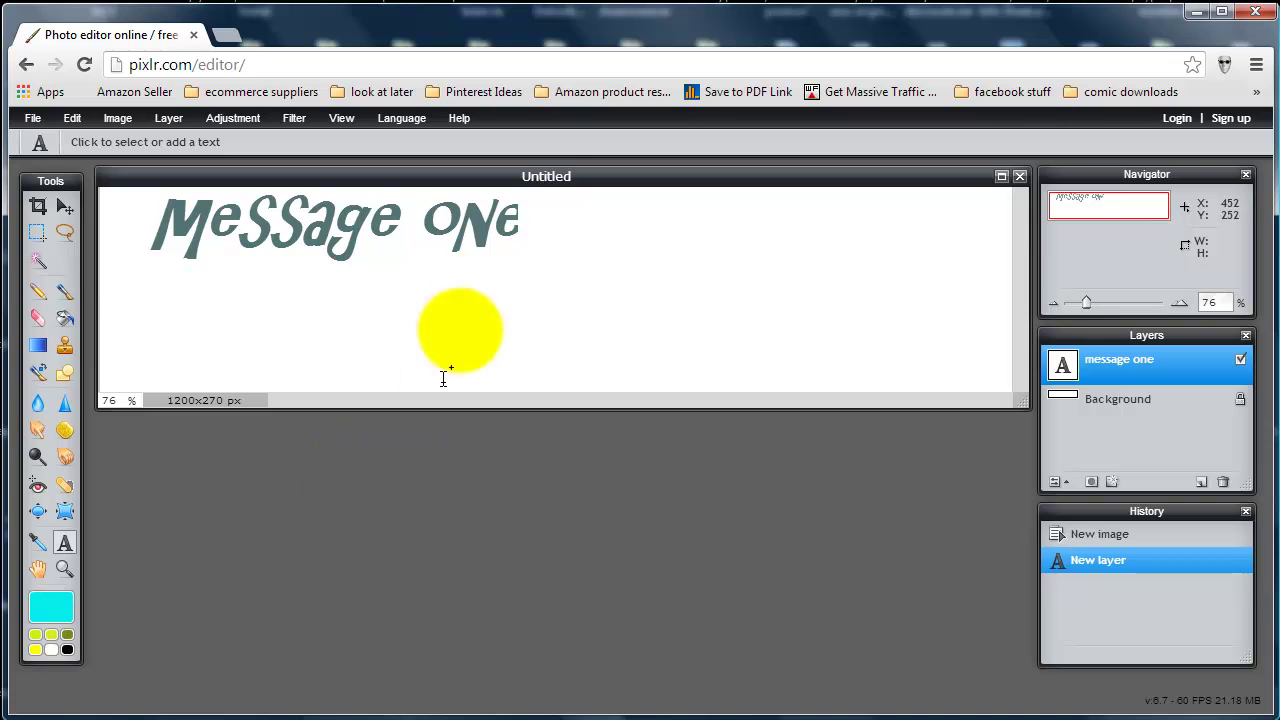
left_click(62, 208)
left_click_drag(252, 224, 222, 236)
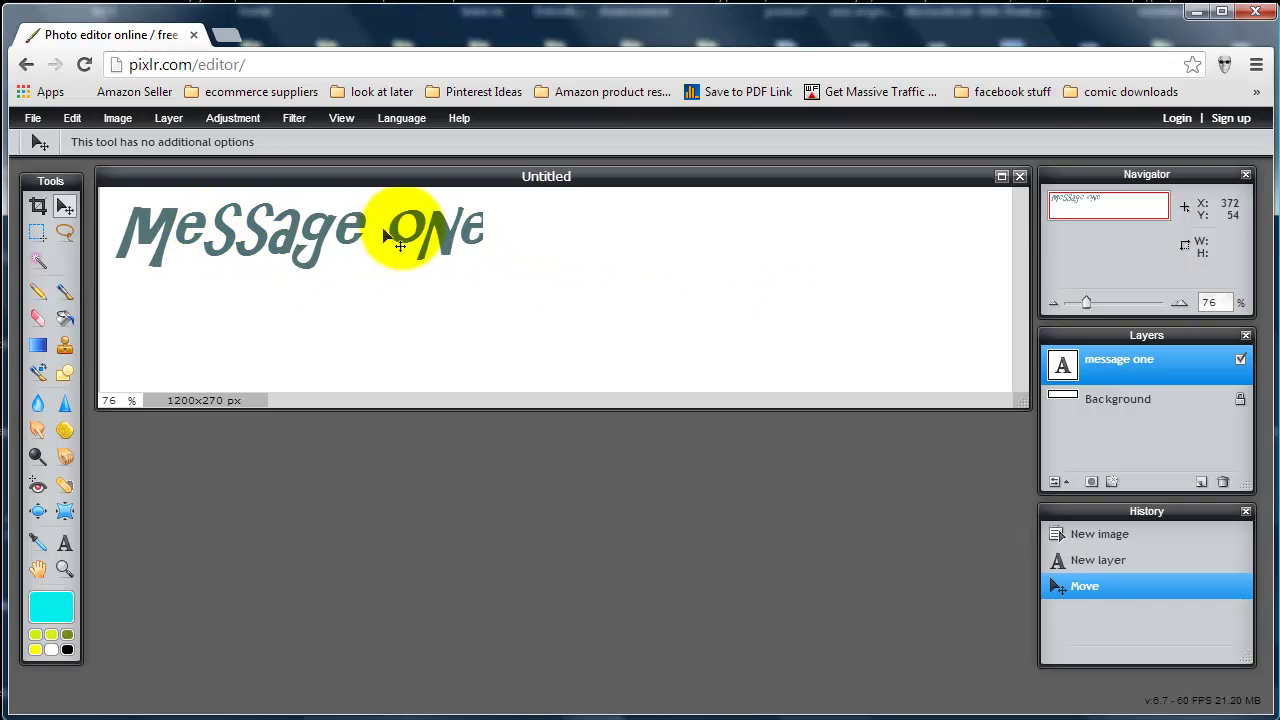
- Shorten the existing text to "message" and change its font to AR DELANEY
left_click(66, 541)
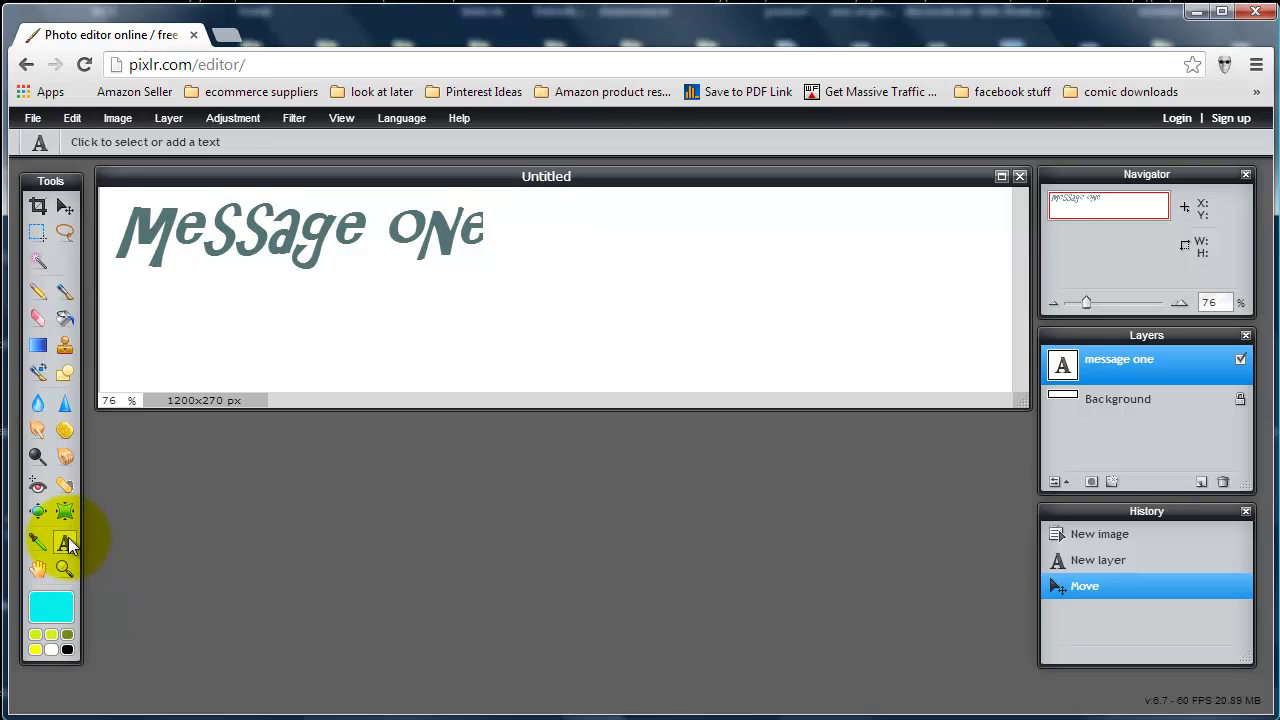
left_click(248, 254)
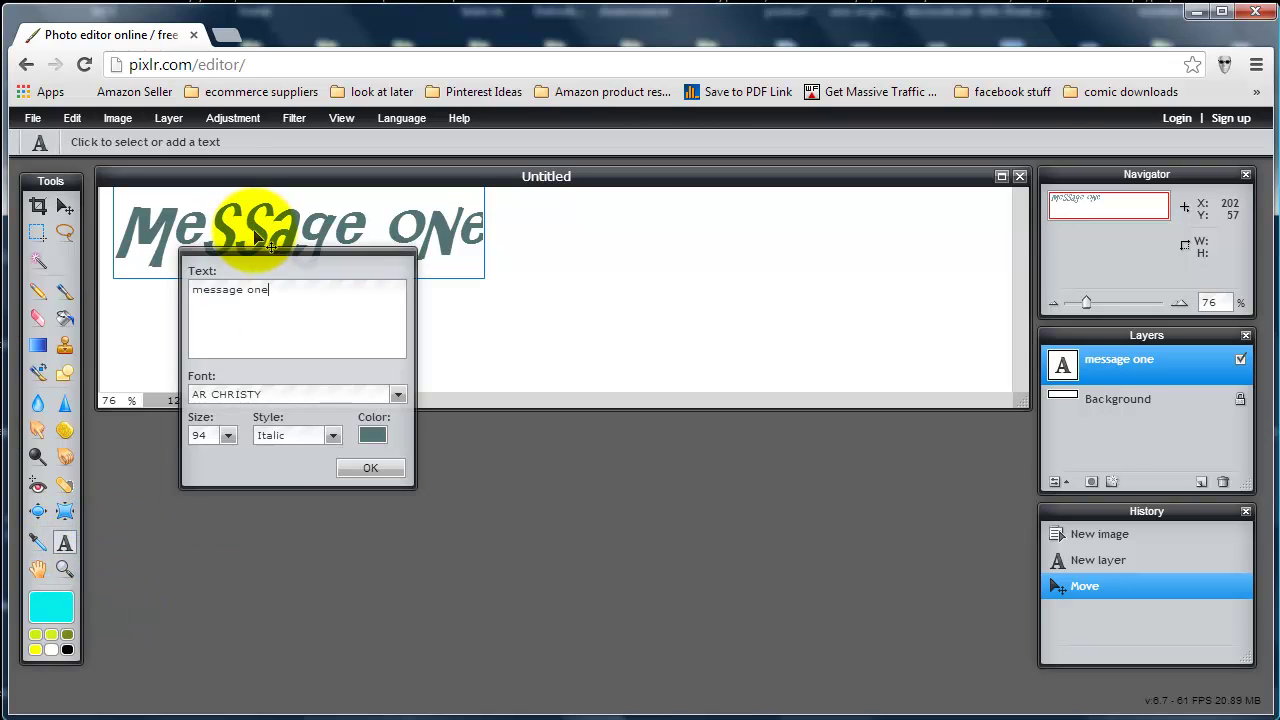
left_click_drag(271, 292, 245, 296)
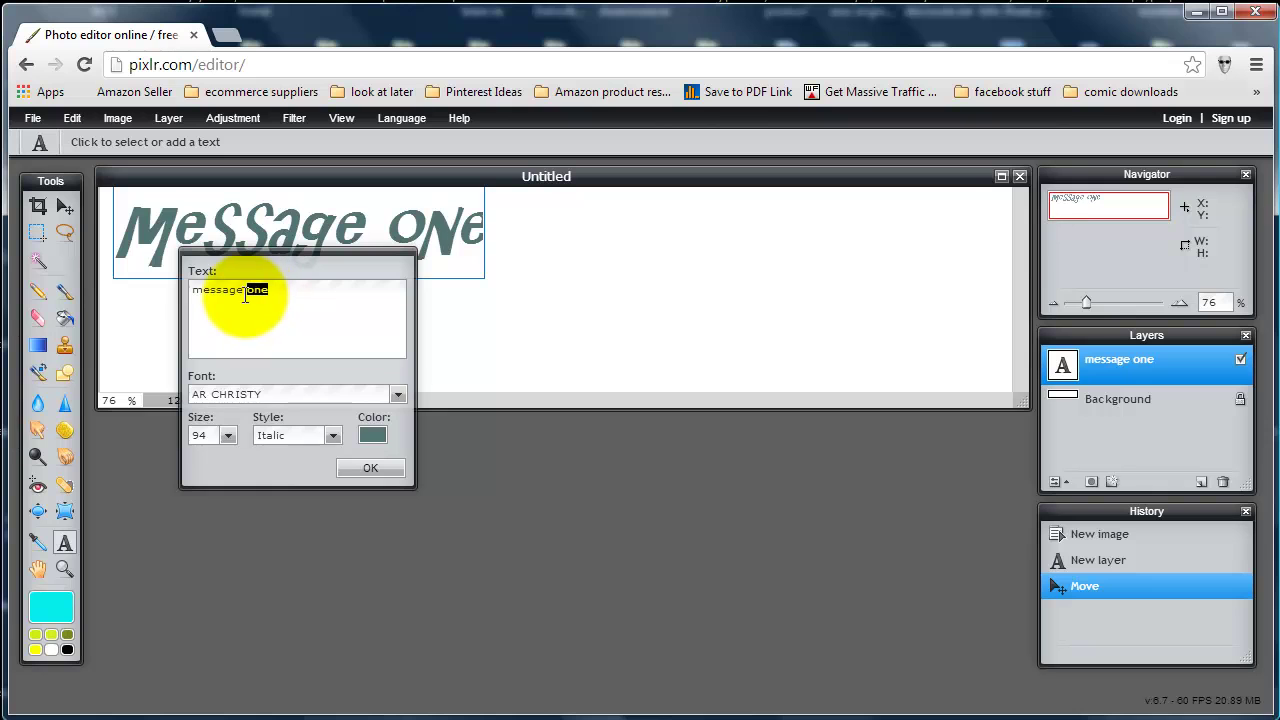
key("BackSpace")
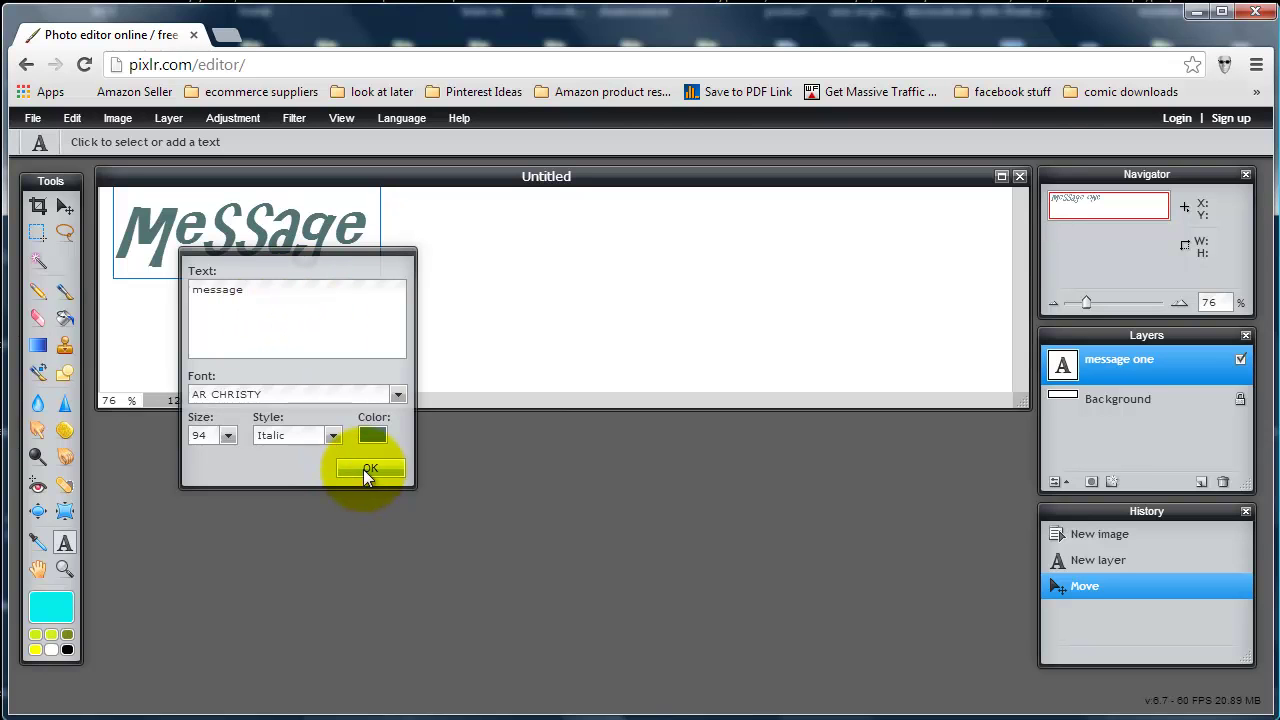
left_click(282, 400)
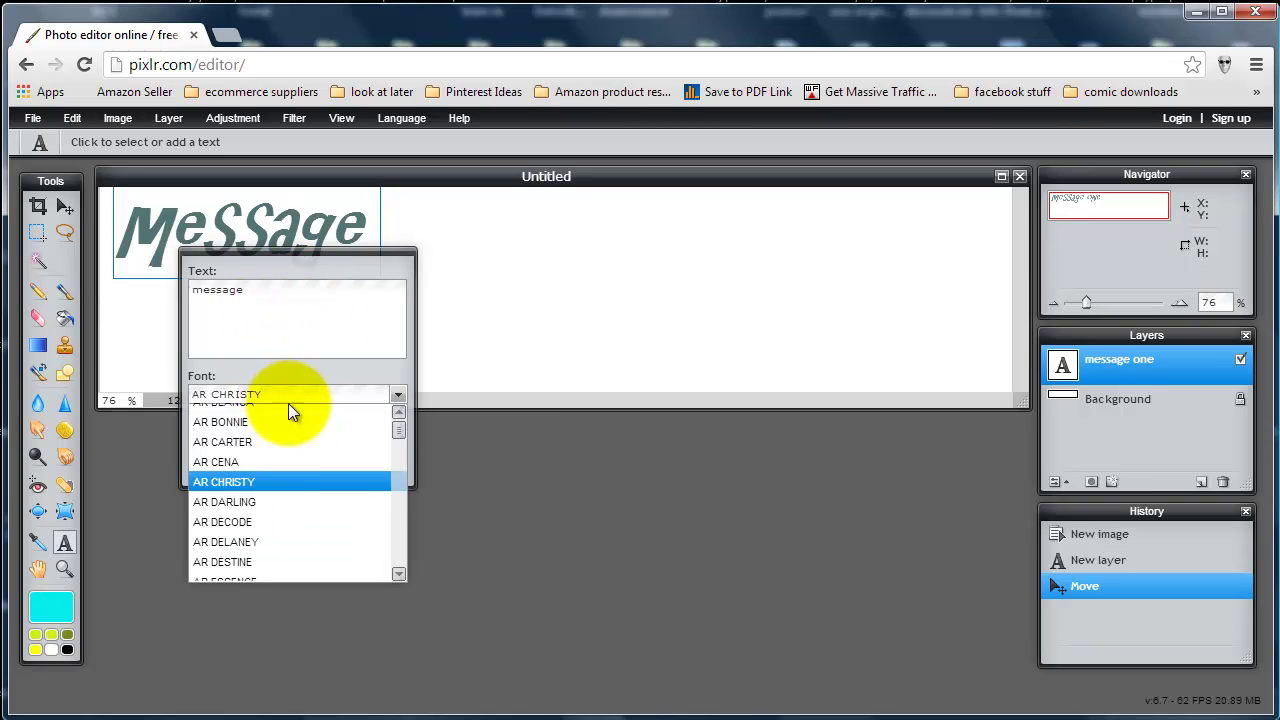
left_click(272, 540)
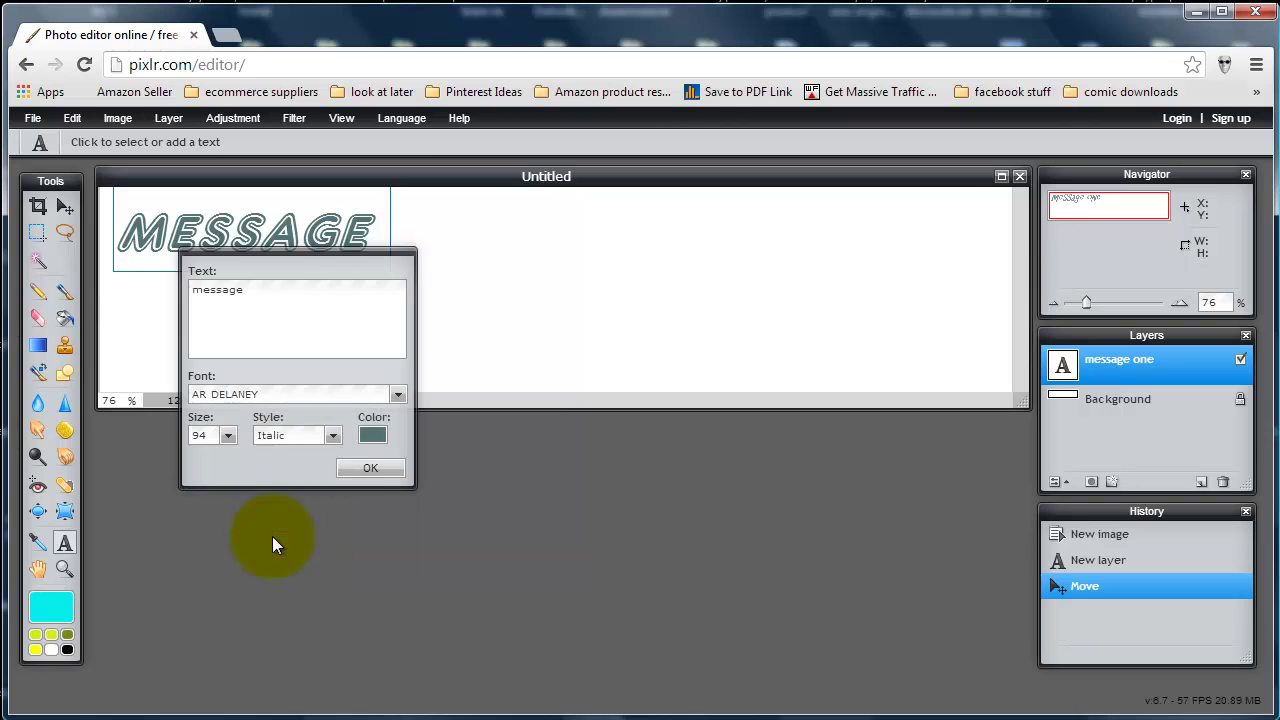
left_click(352, 466)
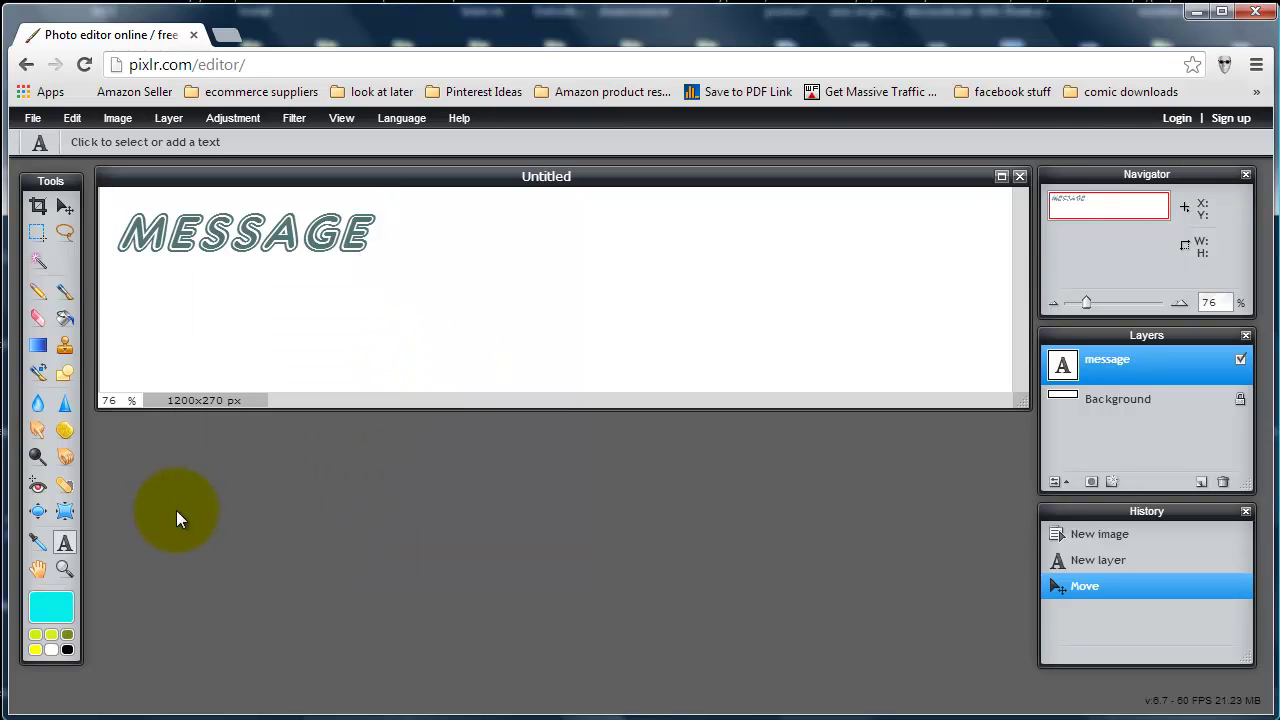
- Start a second text on the right part of the canvas and set its color to near-black
left_click(771, 250)
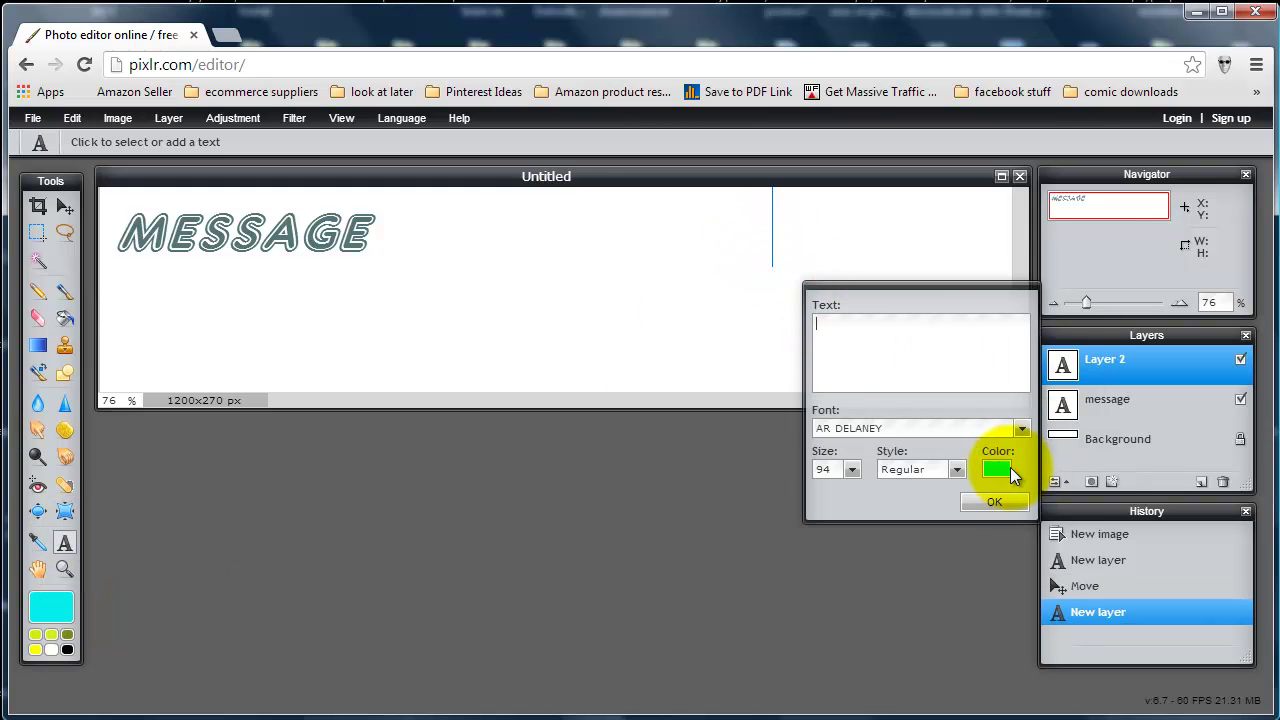
left_click(1005, 468)
left_click_drag(748, 396, 643, 397)
left_click(1012, 607)
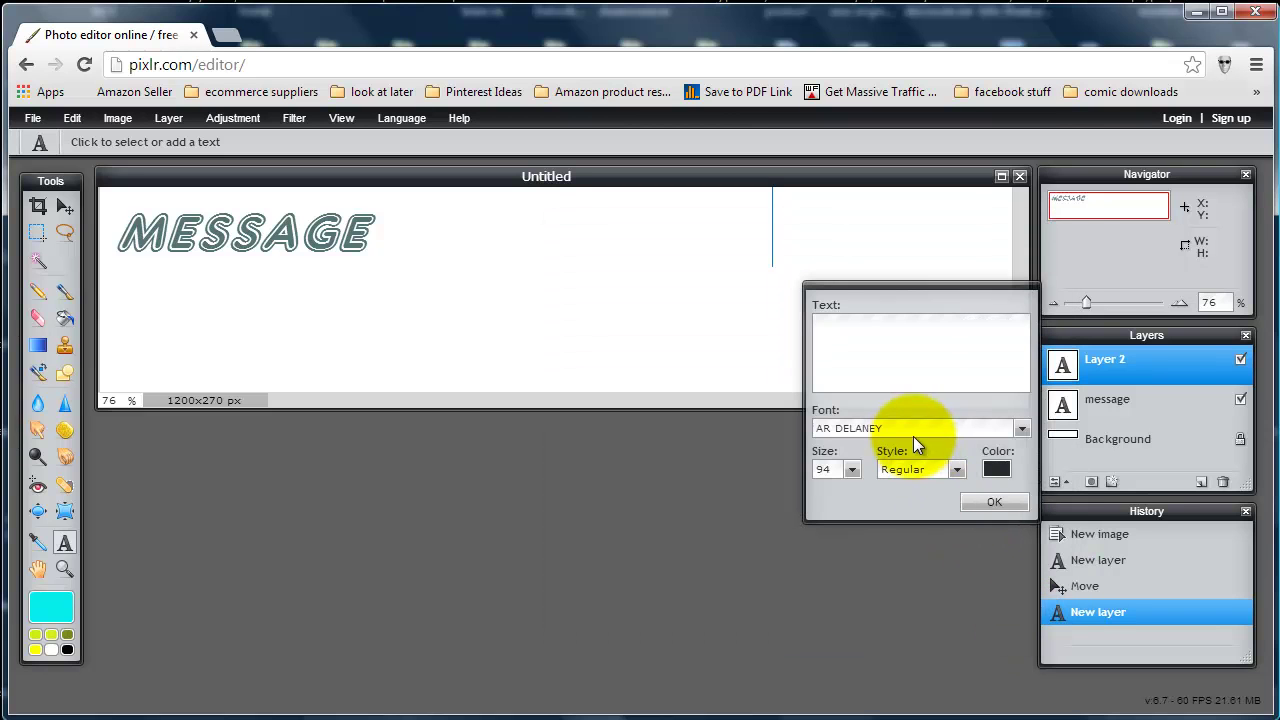
- Set the second text's font to DejaVu Sans Light and enter "mess" as its wording
left_click(913, 430)
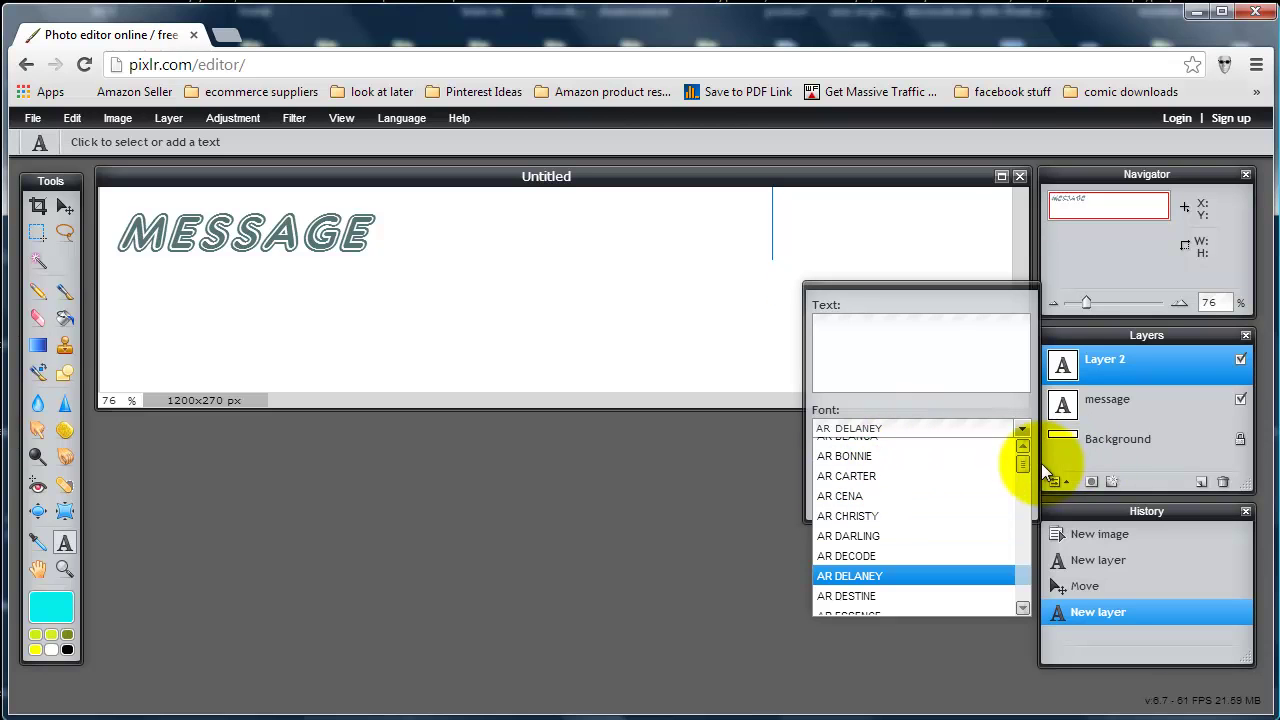
left_click_drag(1023, 463, 927, 499)
left_click(927, 499)
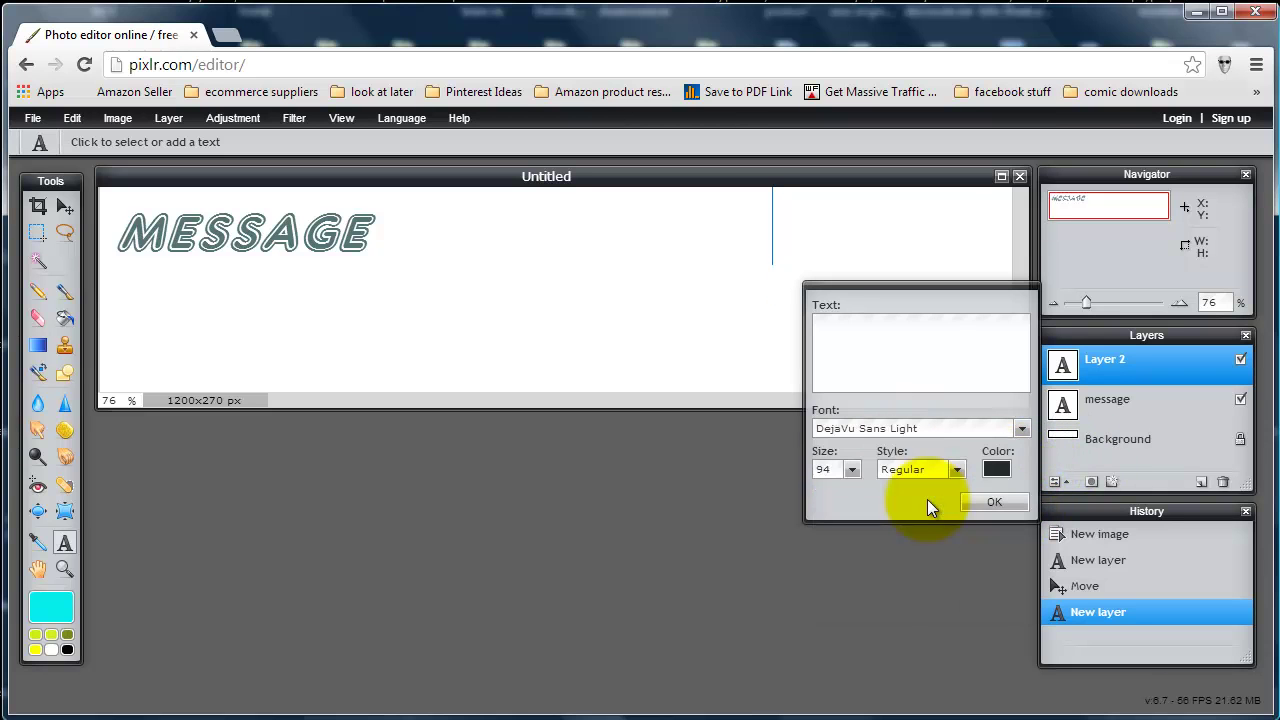
left_click(849, 332)
type("mess")
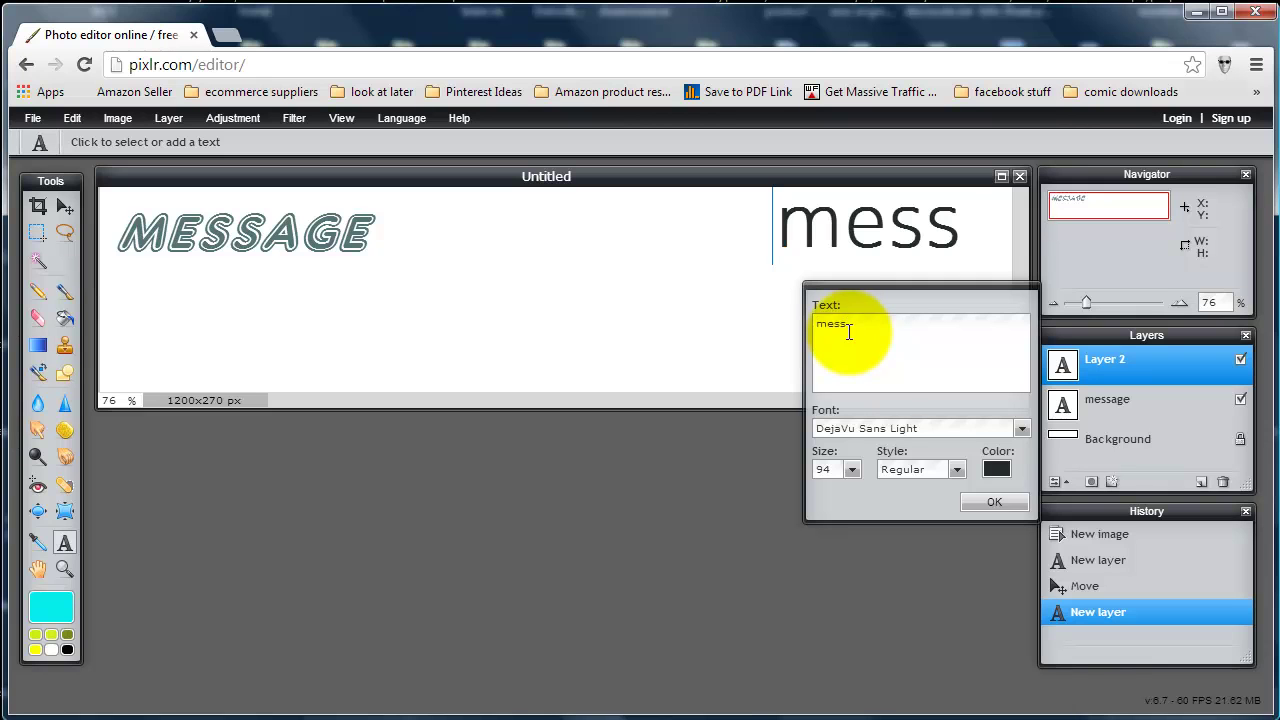
- Style the "mess" text at size 43 in Bold and place it beneath the "message" text
left_click(851, 470)
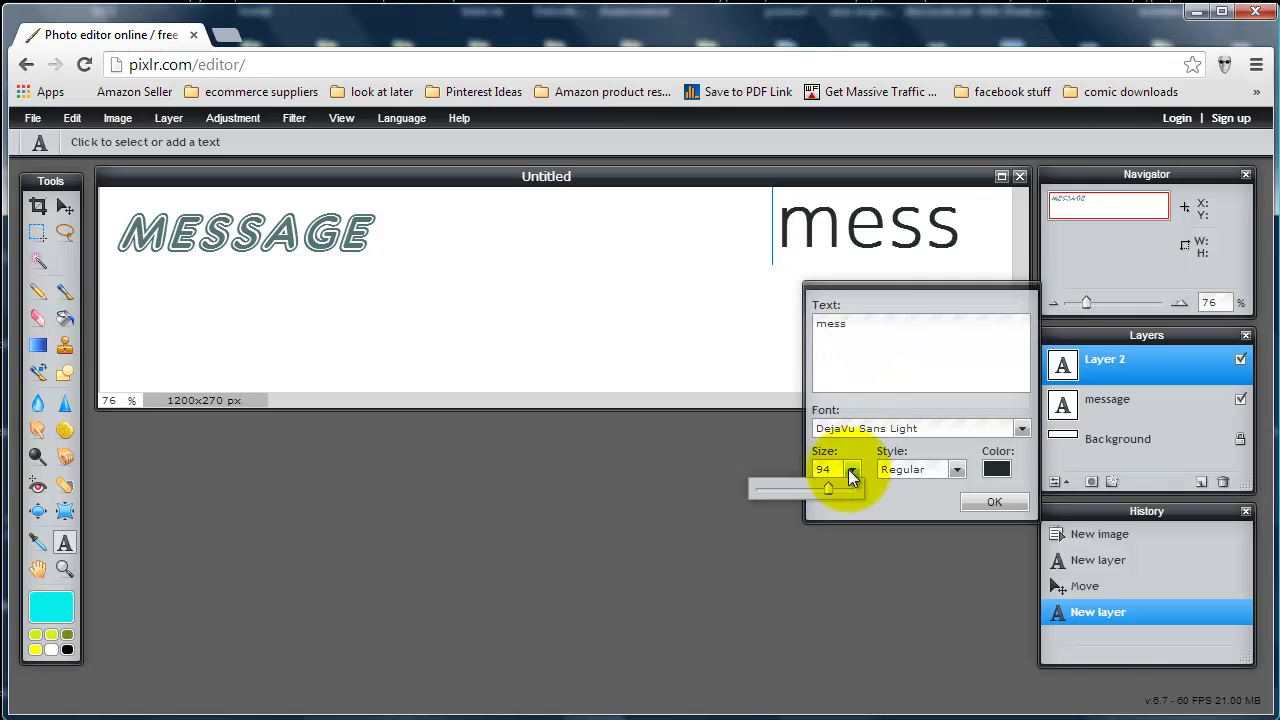
left_click_drag(823, 487, 787, 490)
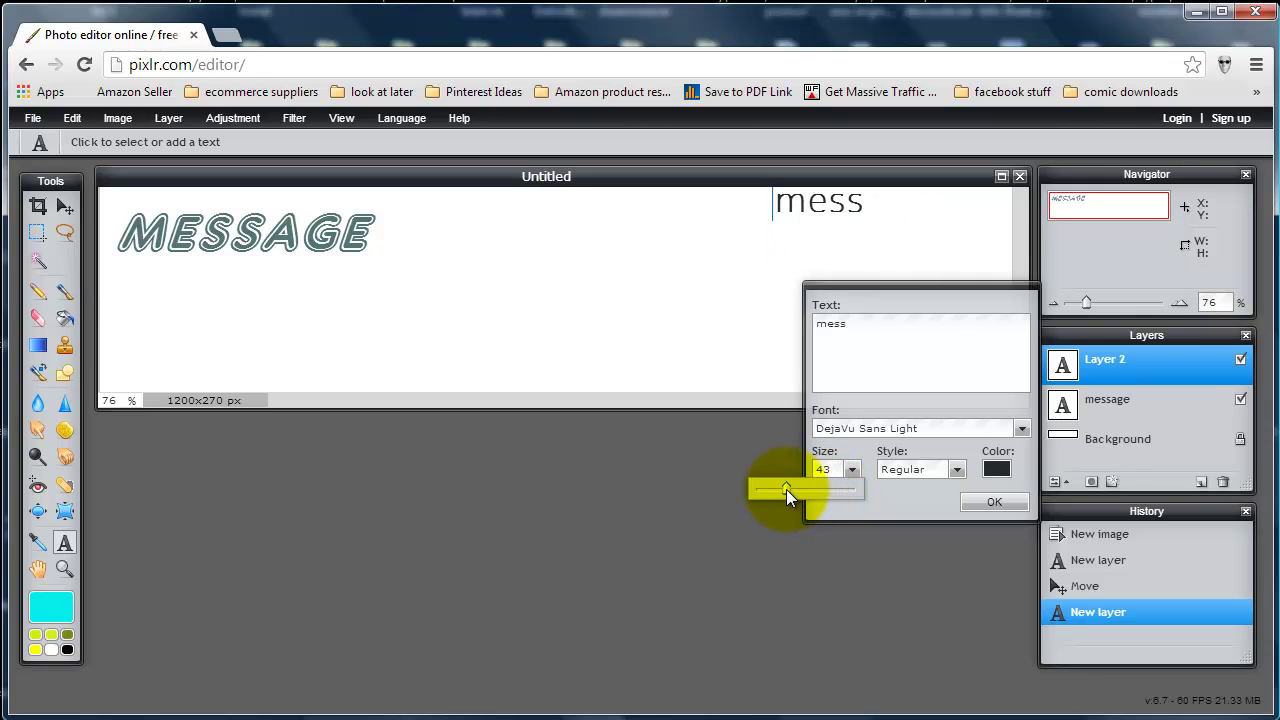
left_click(908, 470)
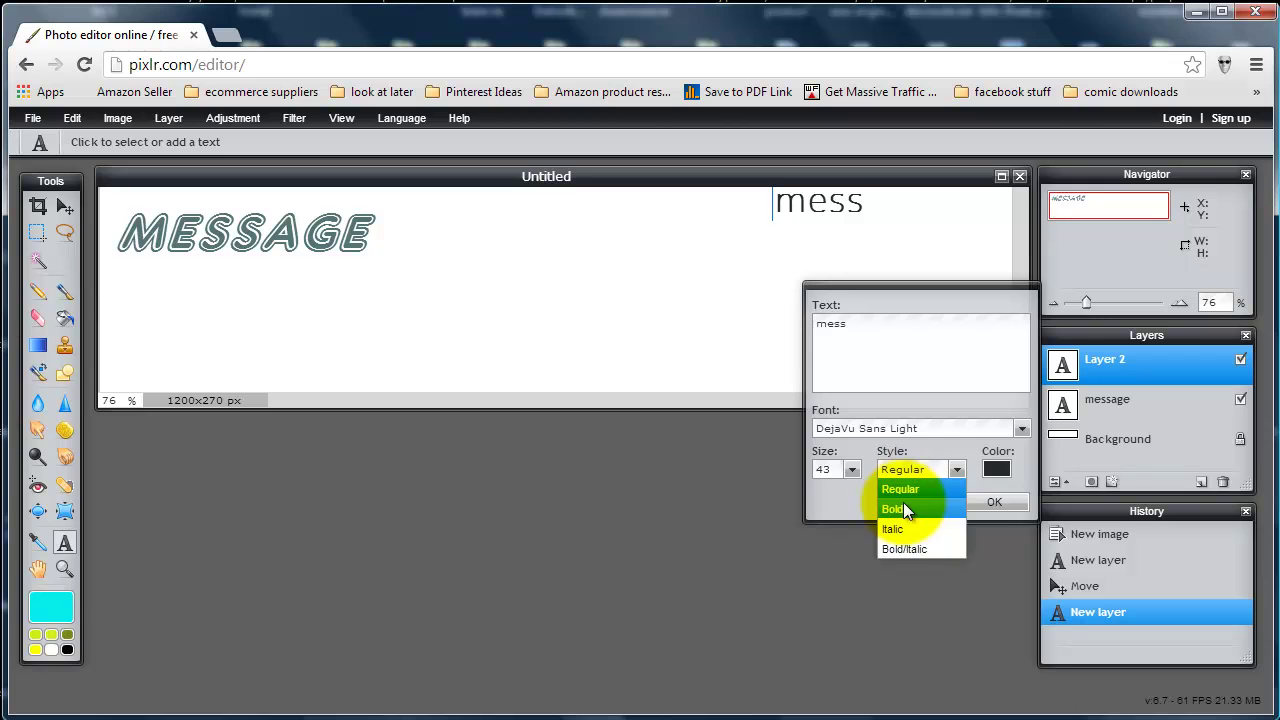
left_click(903, 503)
left_click(984, 502)
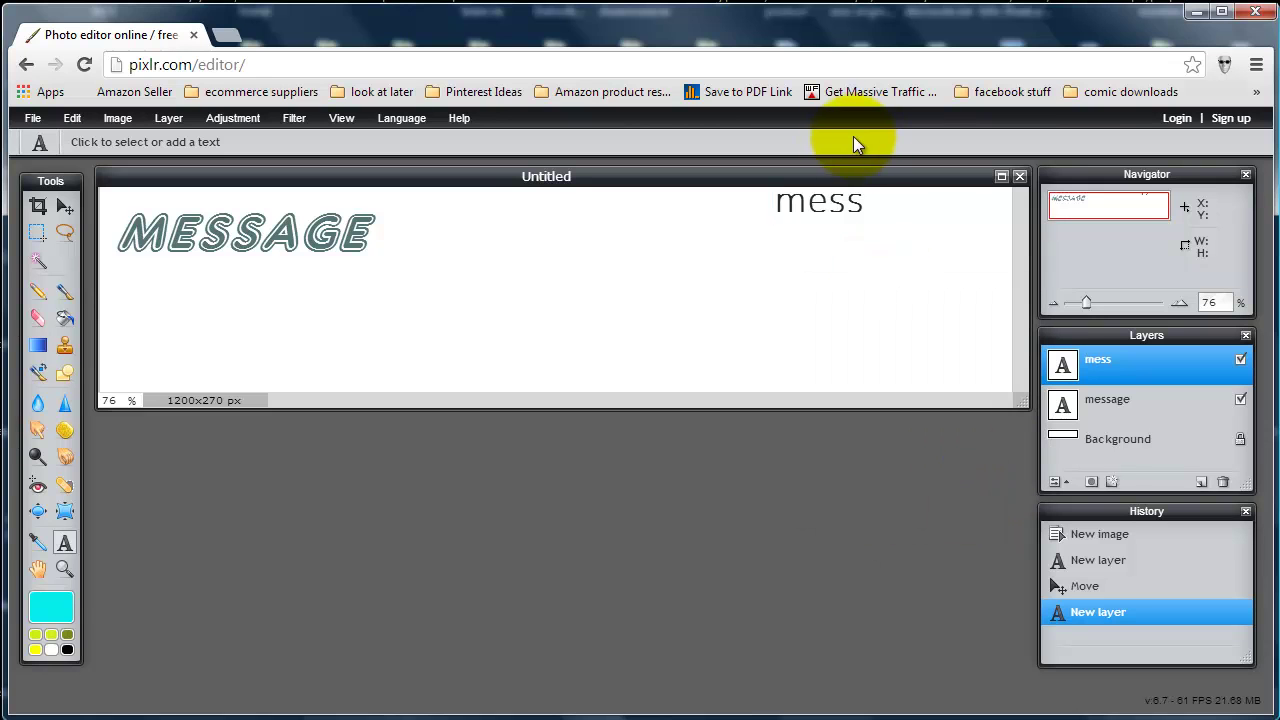
left_click(60, 209)
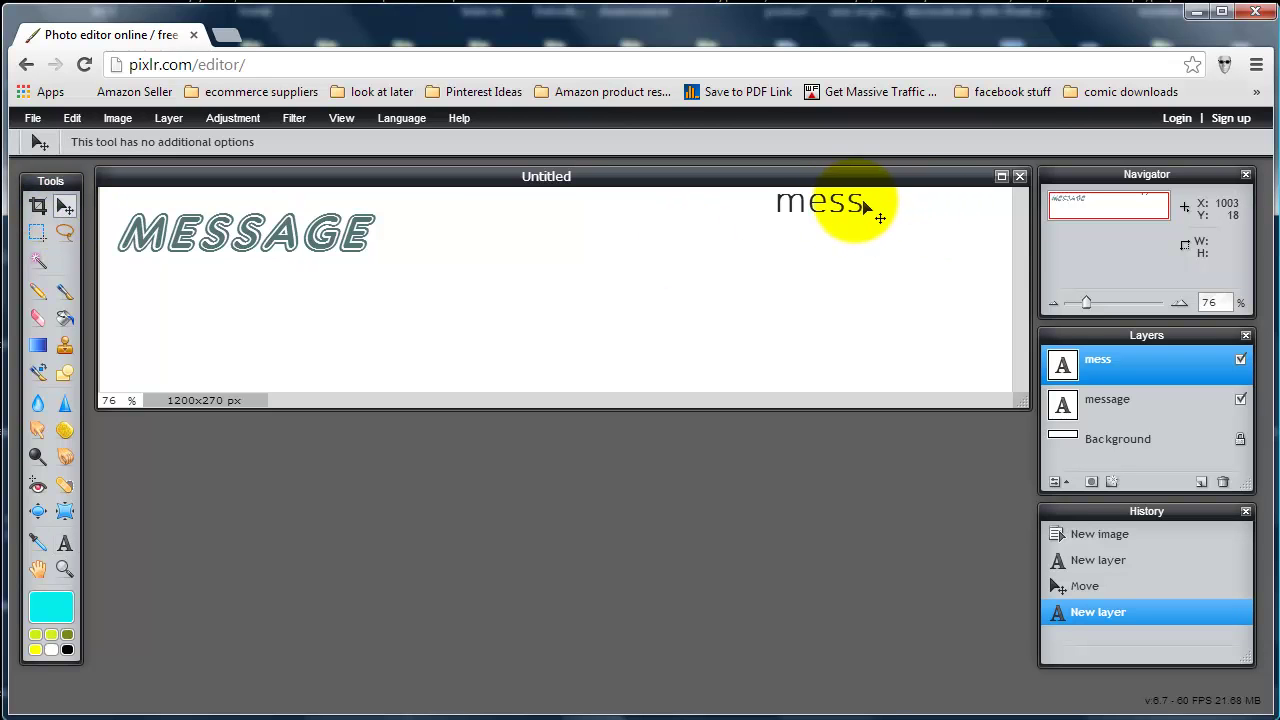
left_click_drag(867, 205, 264, 318)
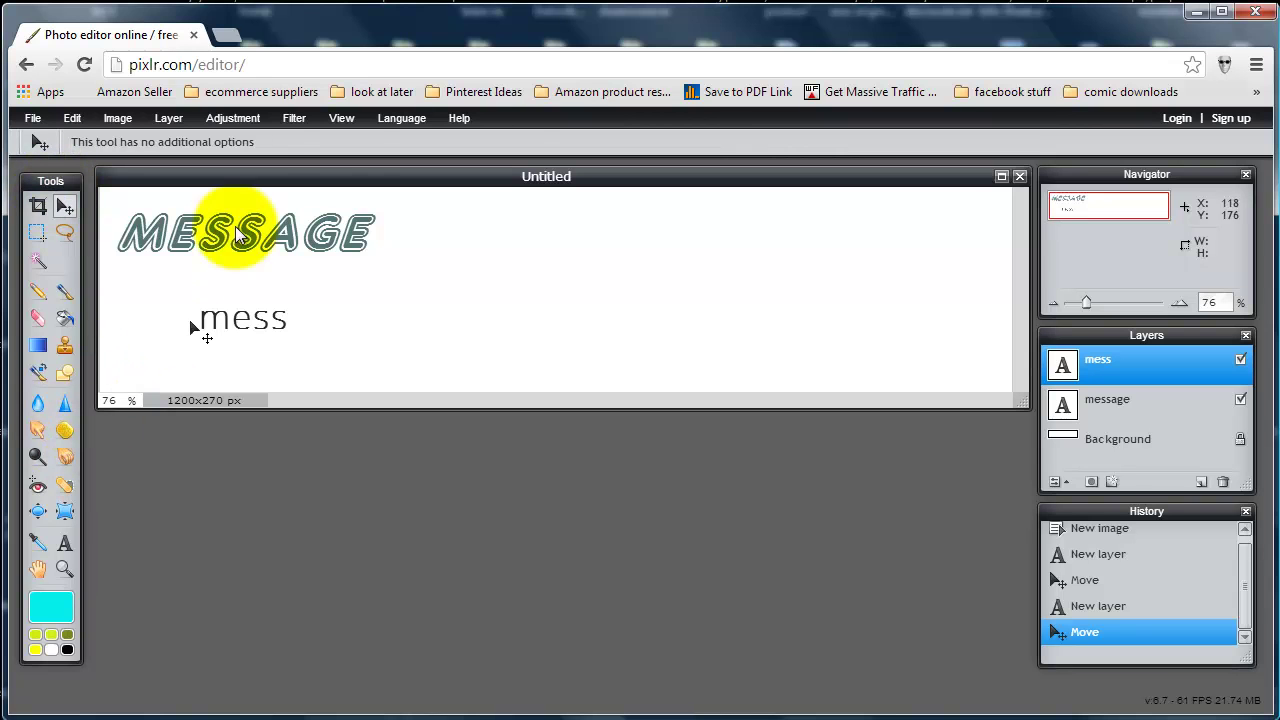
left_click(343, 118)
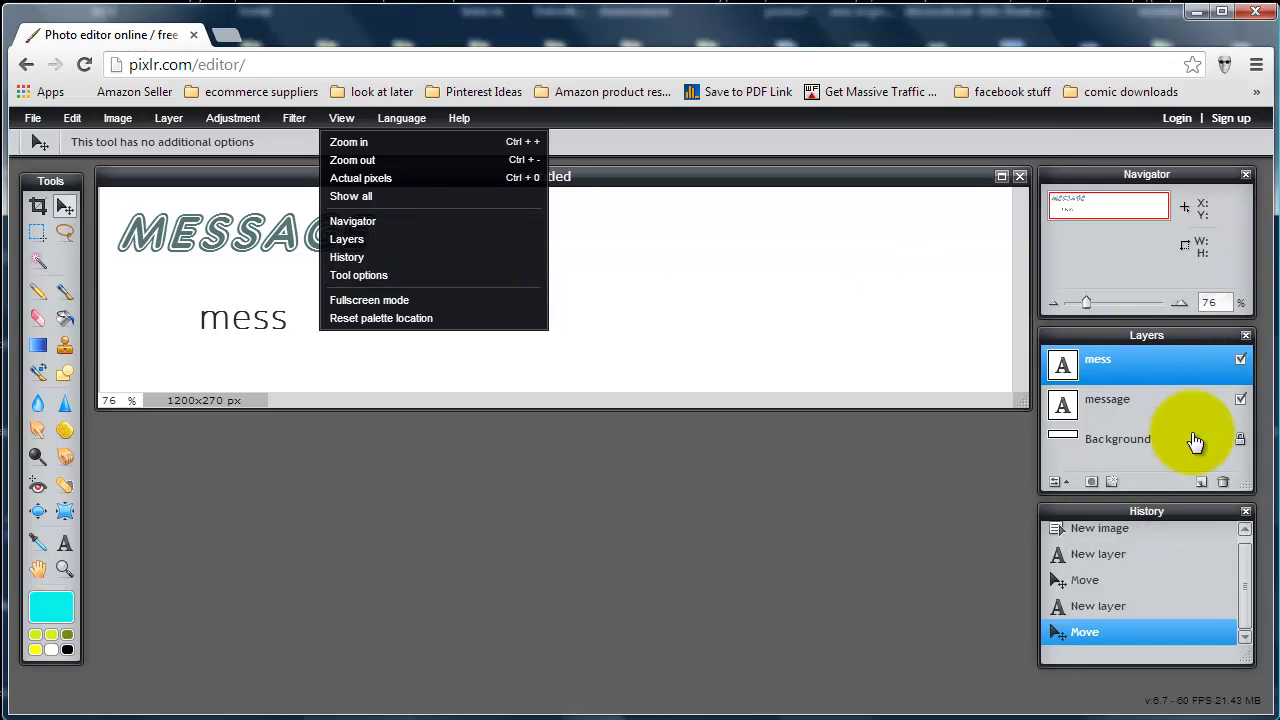
left_click_drag(1165, 372, 1150, 416)
left_click(553, 491)
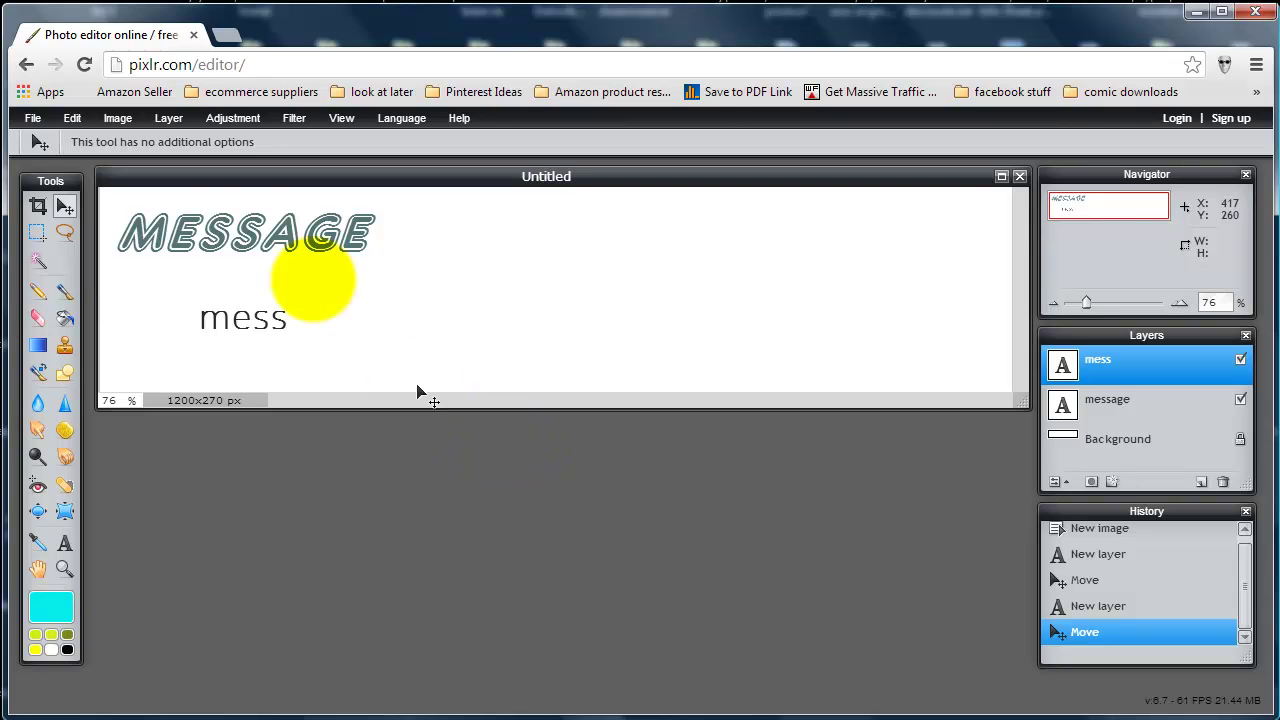
- Open the photo IMG_8294.JPG from the header video folder as a separate image
left_click(118, 118)
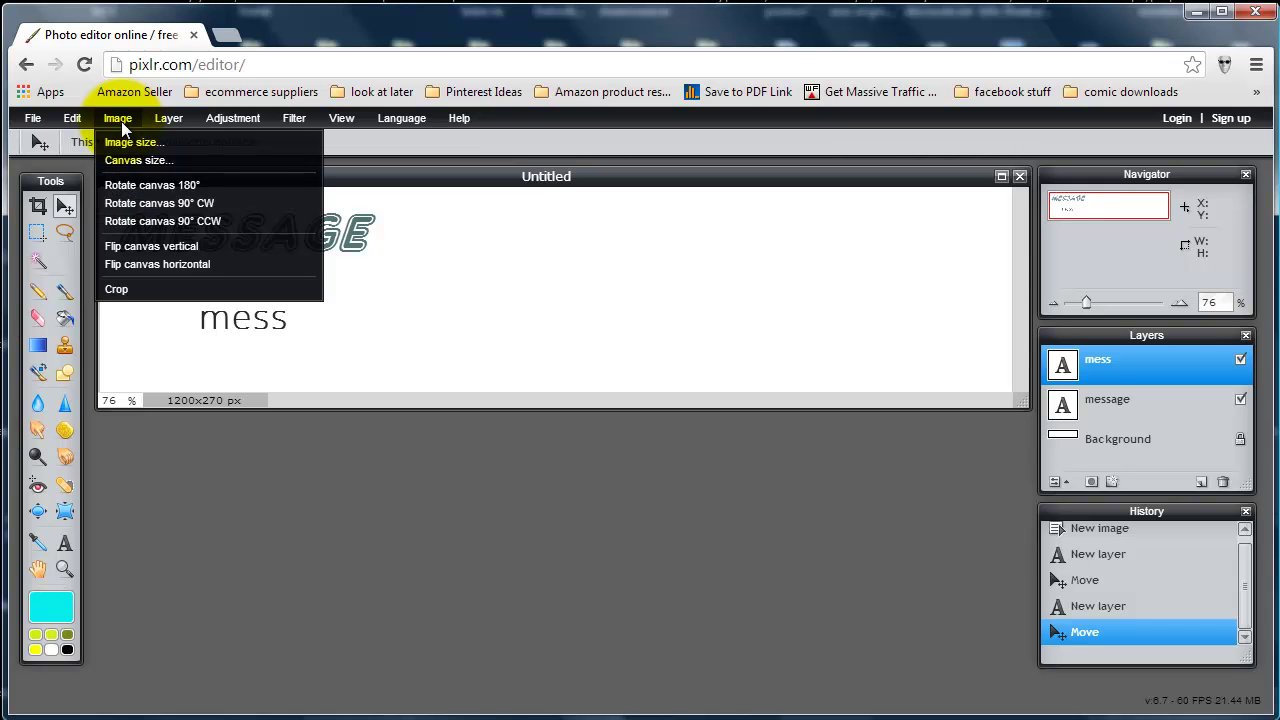
mouse_move(39, 122)
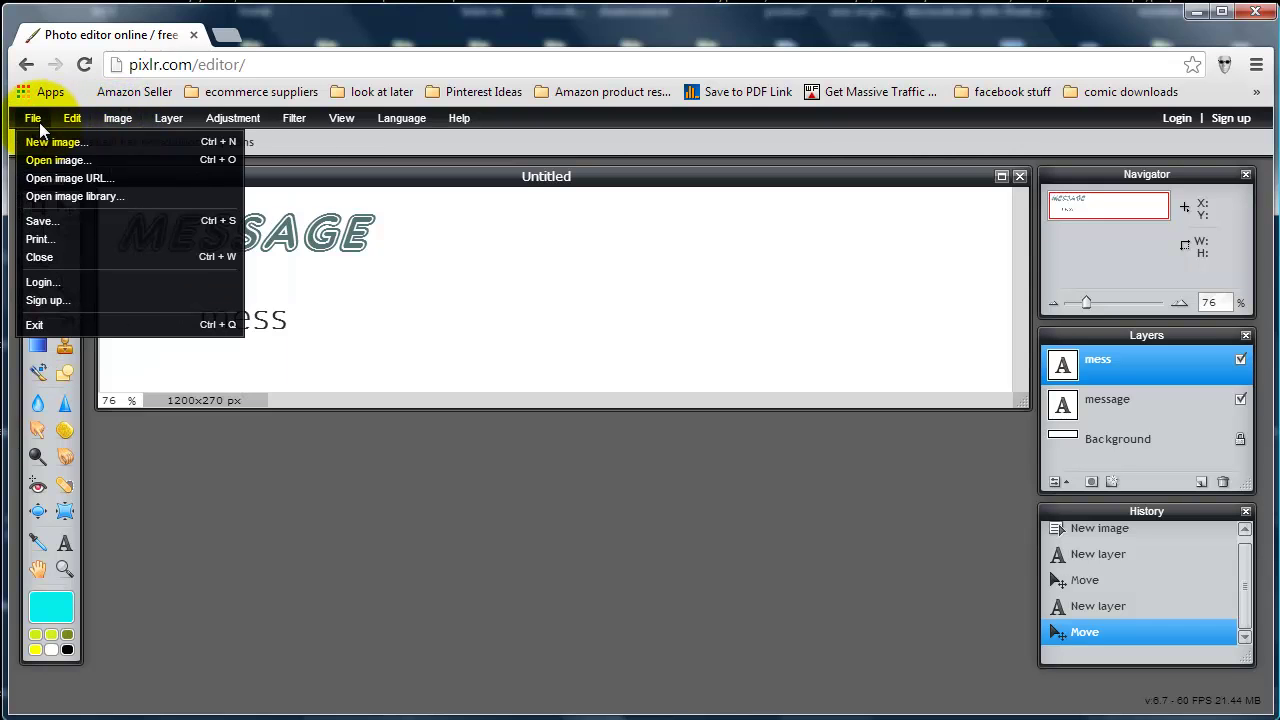
left_click(46, 162)
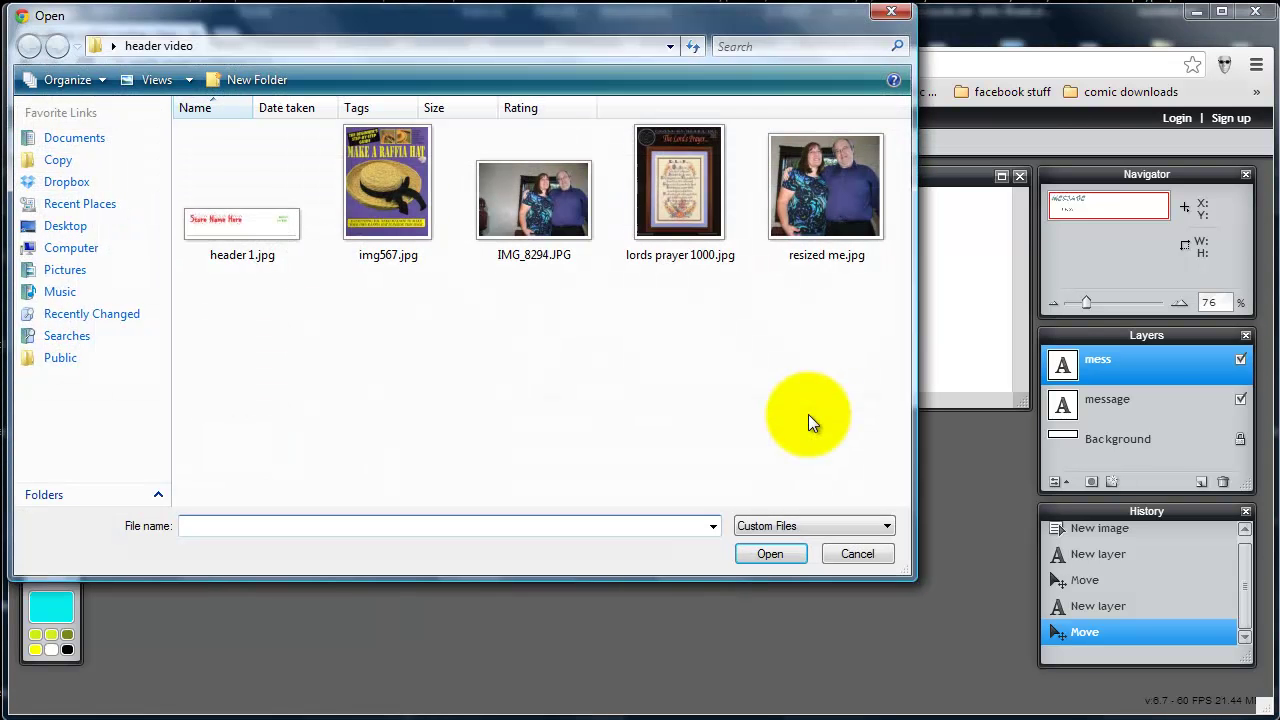
double_click(539, 226)
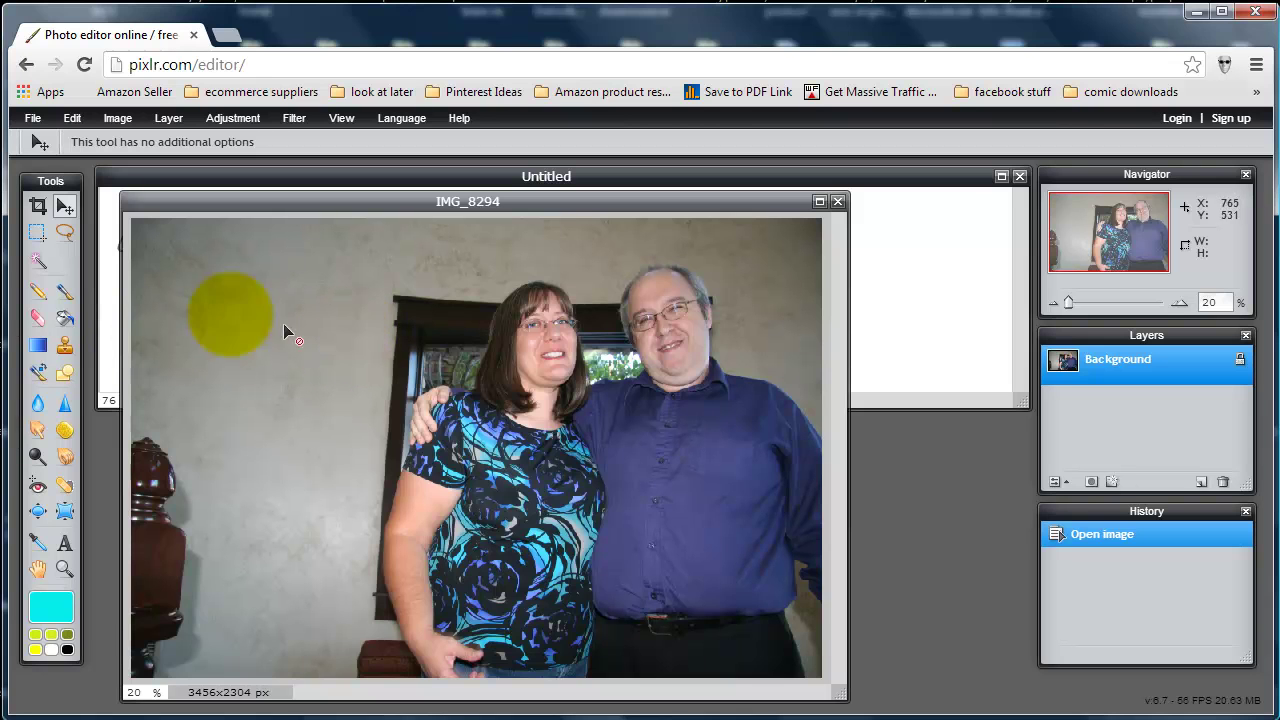
- Try cropping the photo around the couple to about 2360 by 2120 pixels, and undo the crop
left_click(38, 210)
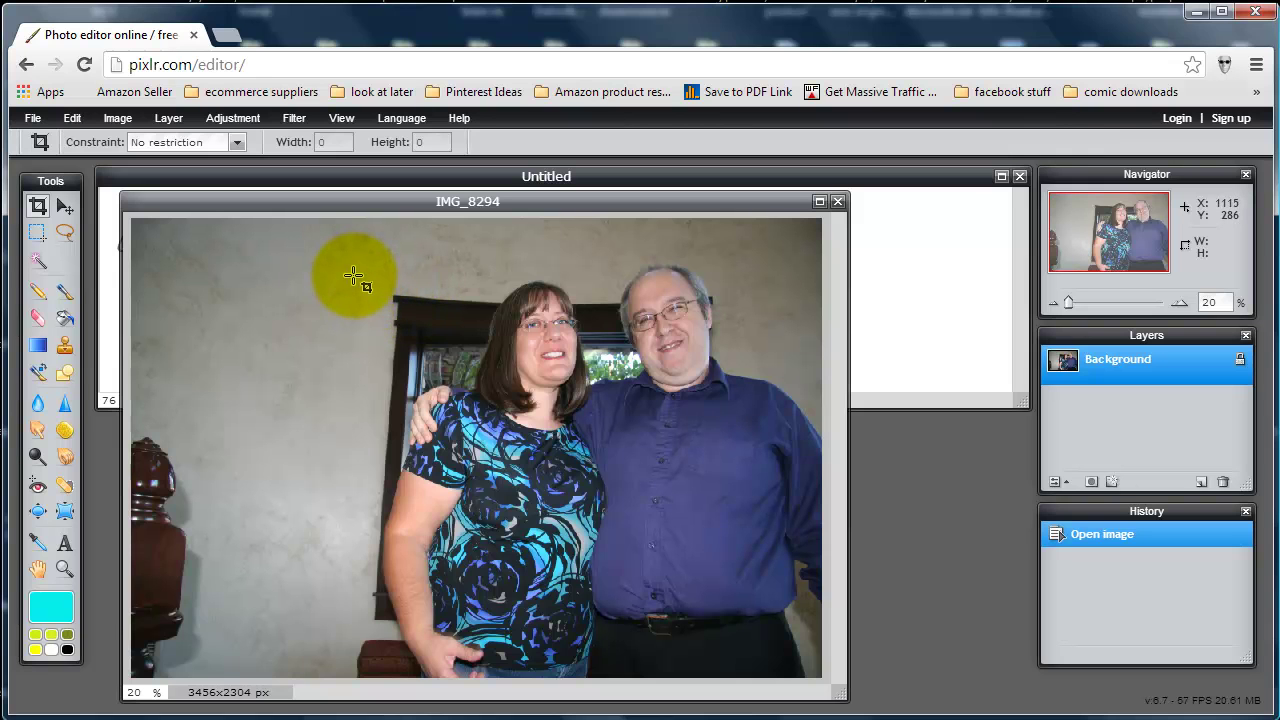
left_click_drag(353, 275, 834, 686)
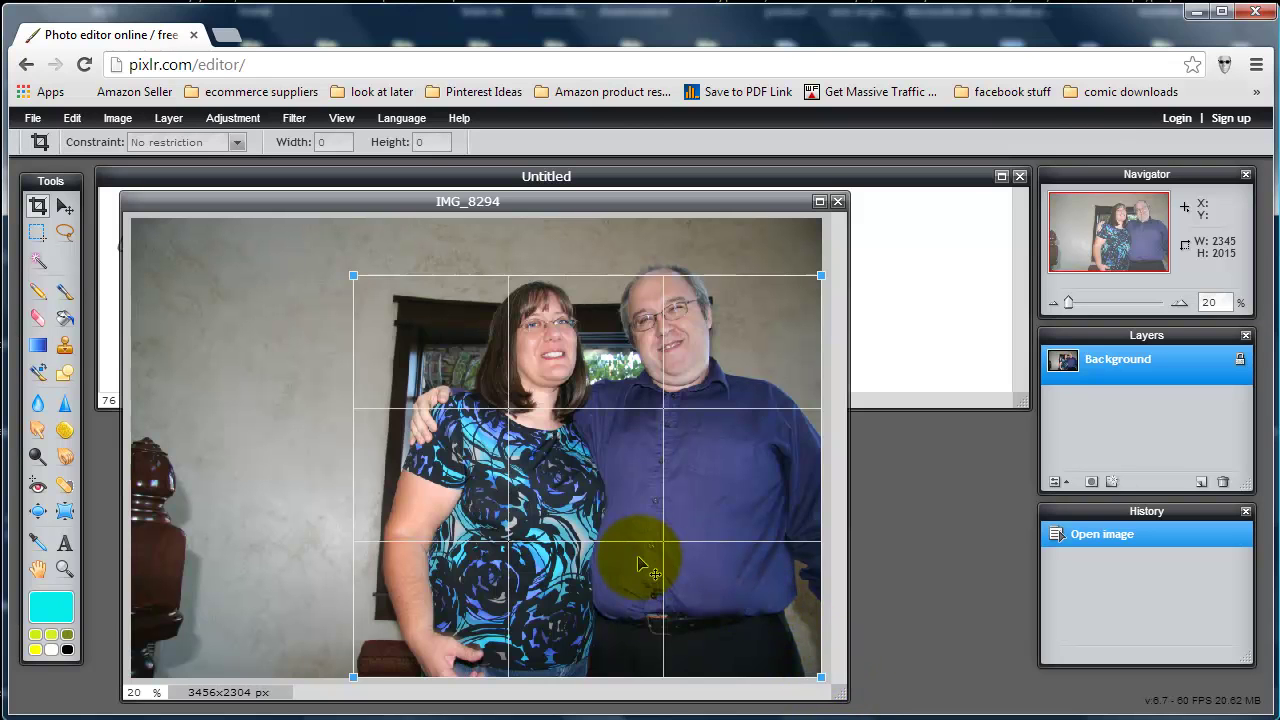
left_click(571, 514)
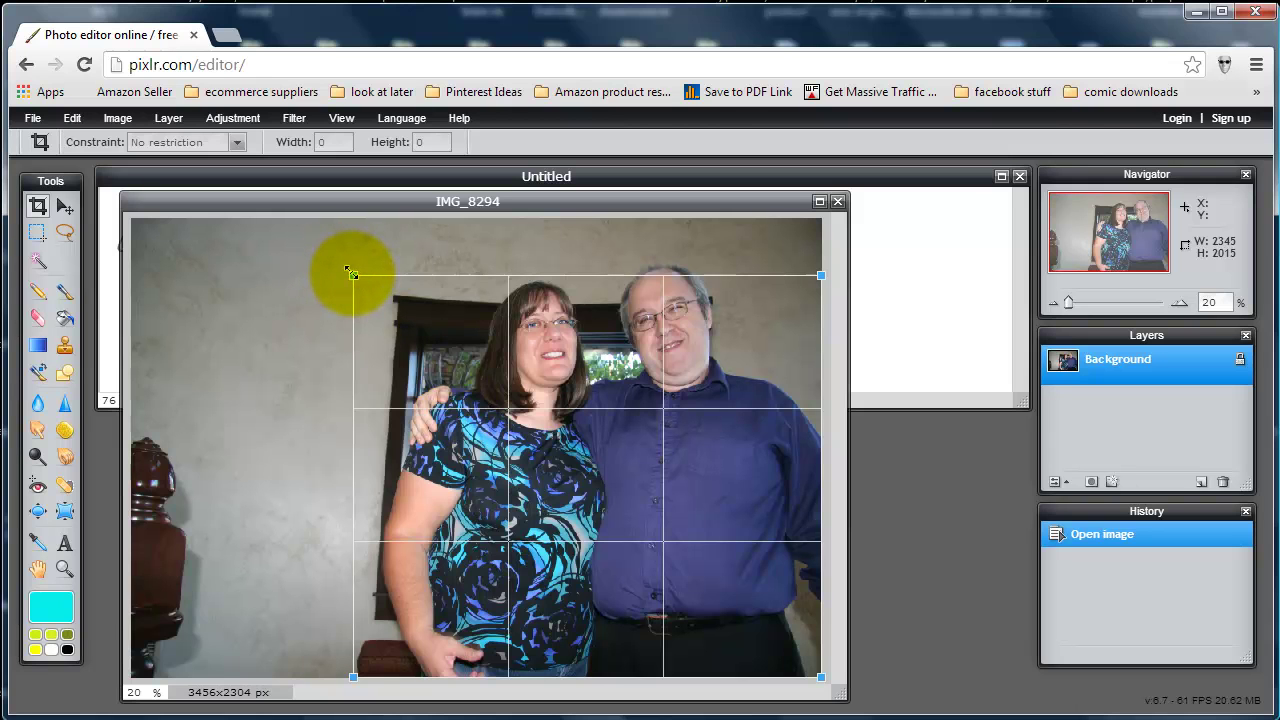
left_click_drag(350, 272, 350, 255)
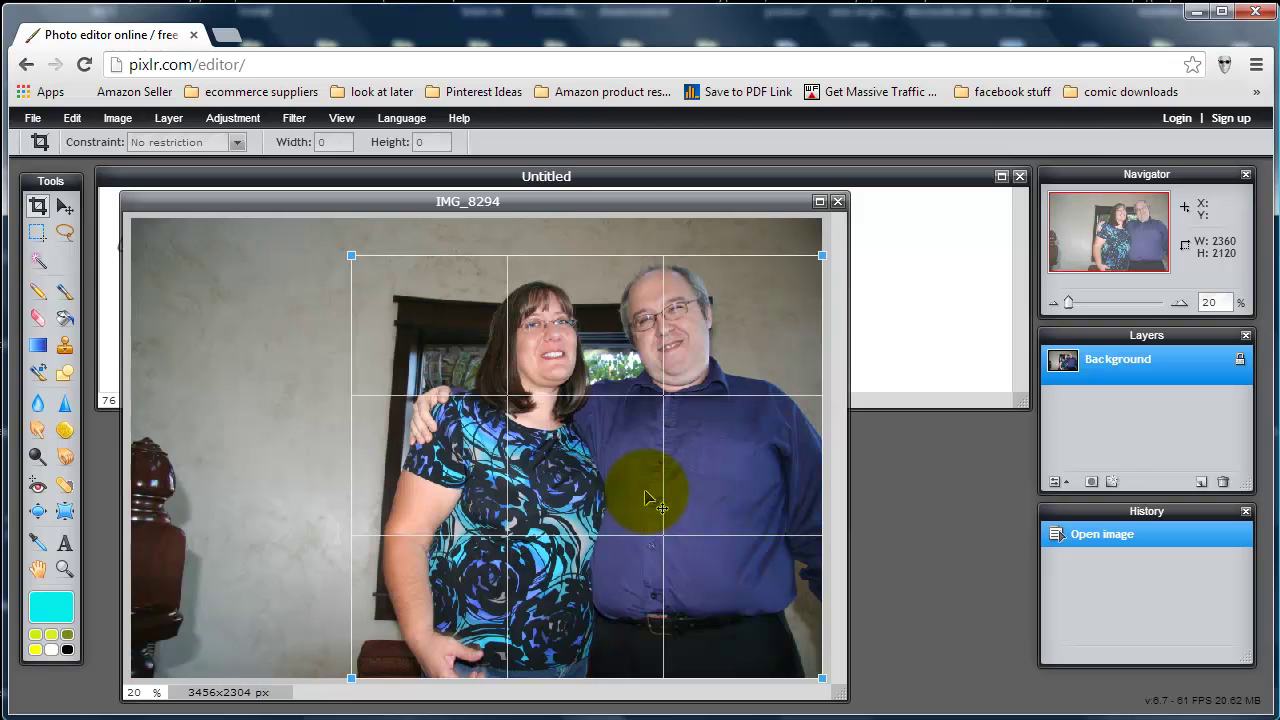
key("Return")
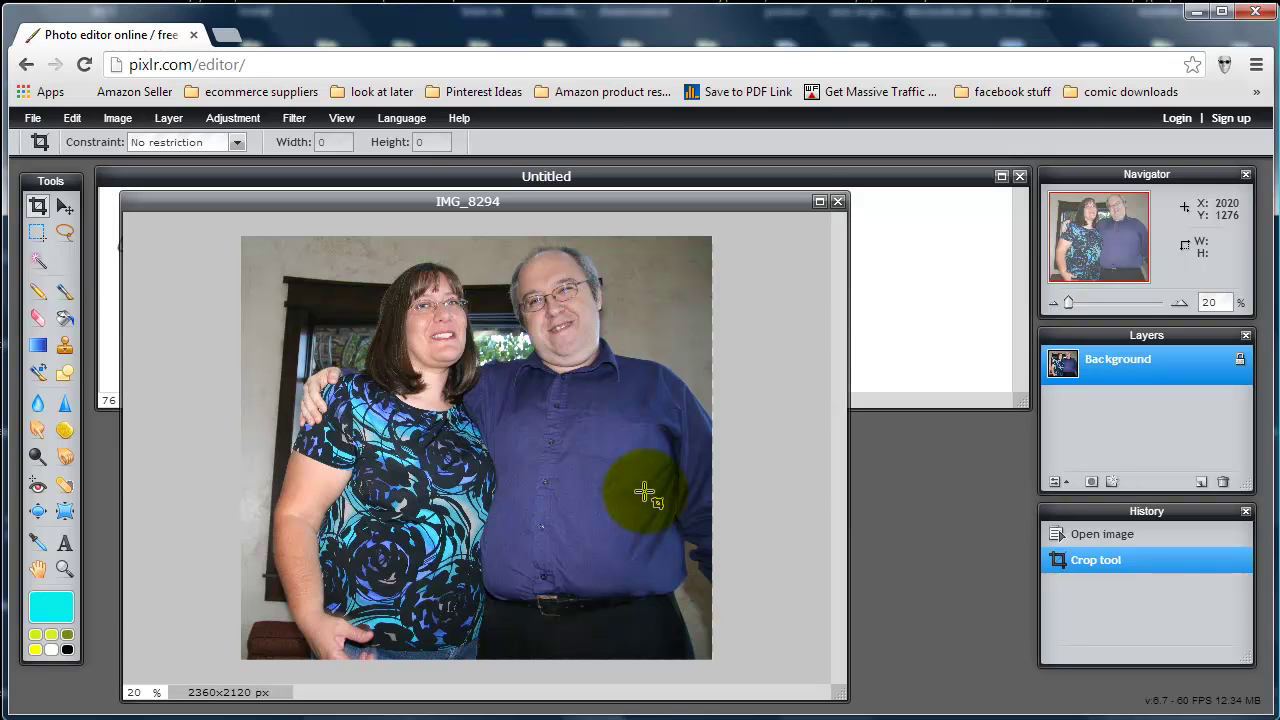
key("ctrl+z")
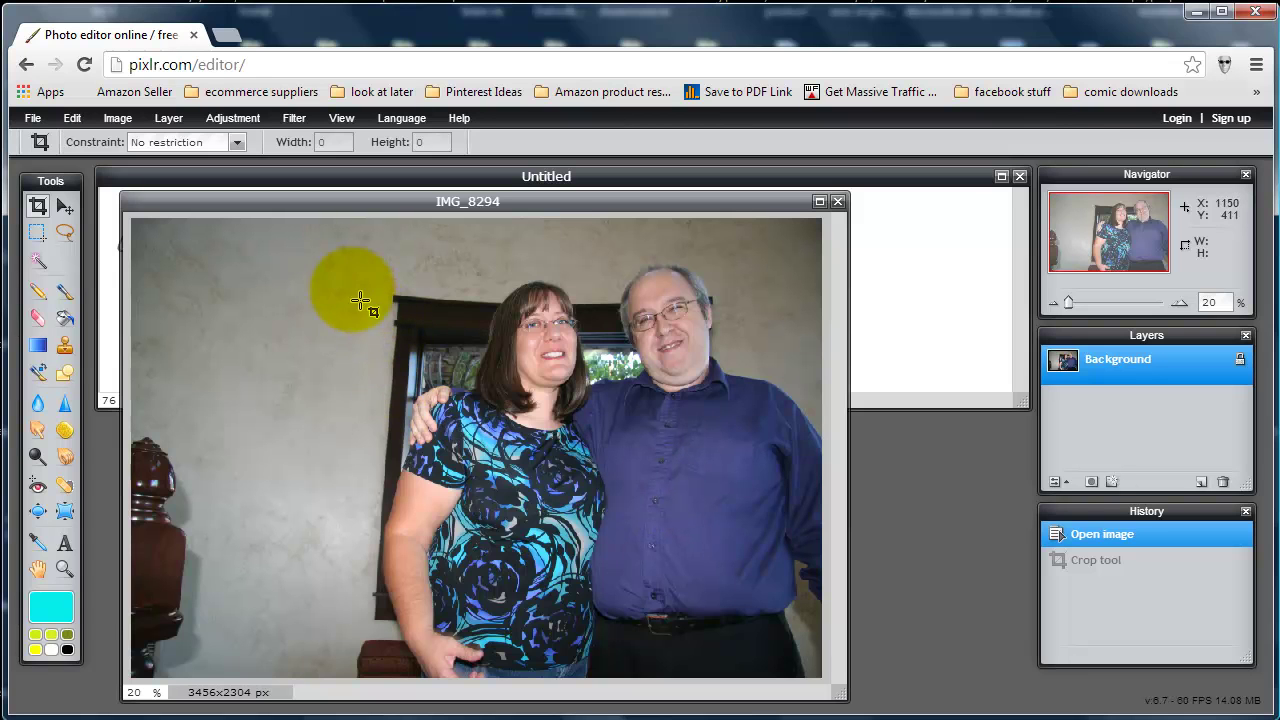
- Crop the photo around the couple to about 2460 by 2110 pixels and resize it proportionally to a height of 270 pixels
left_click_drag(332, 257, 831, 681)
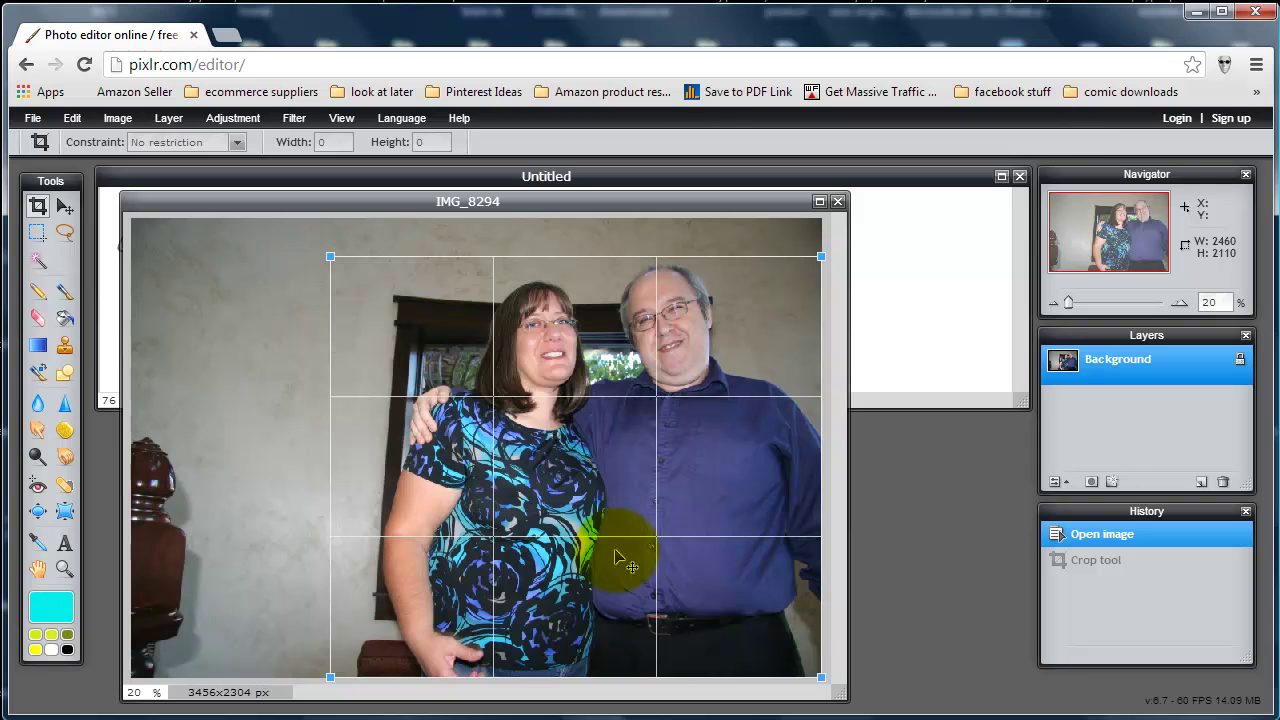
key("Return")
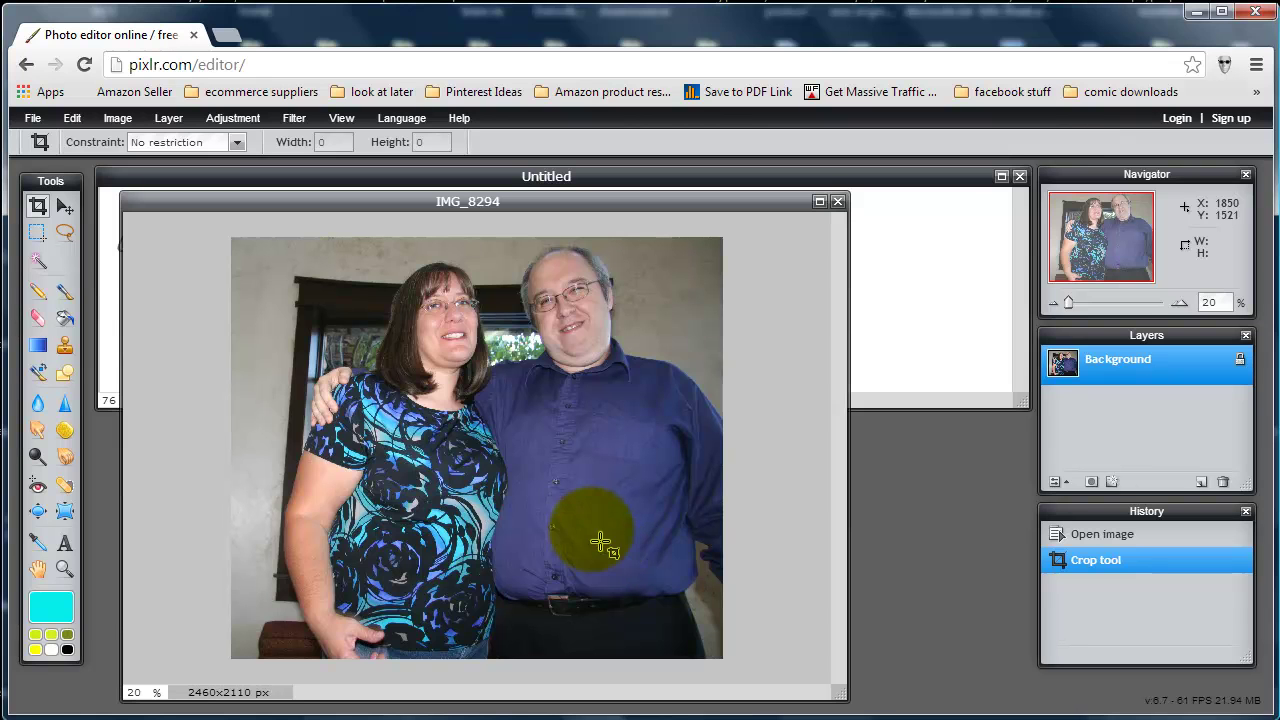
left_click(120, 120)
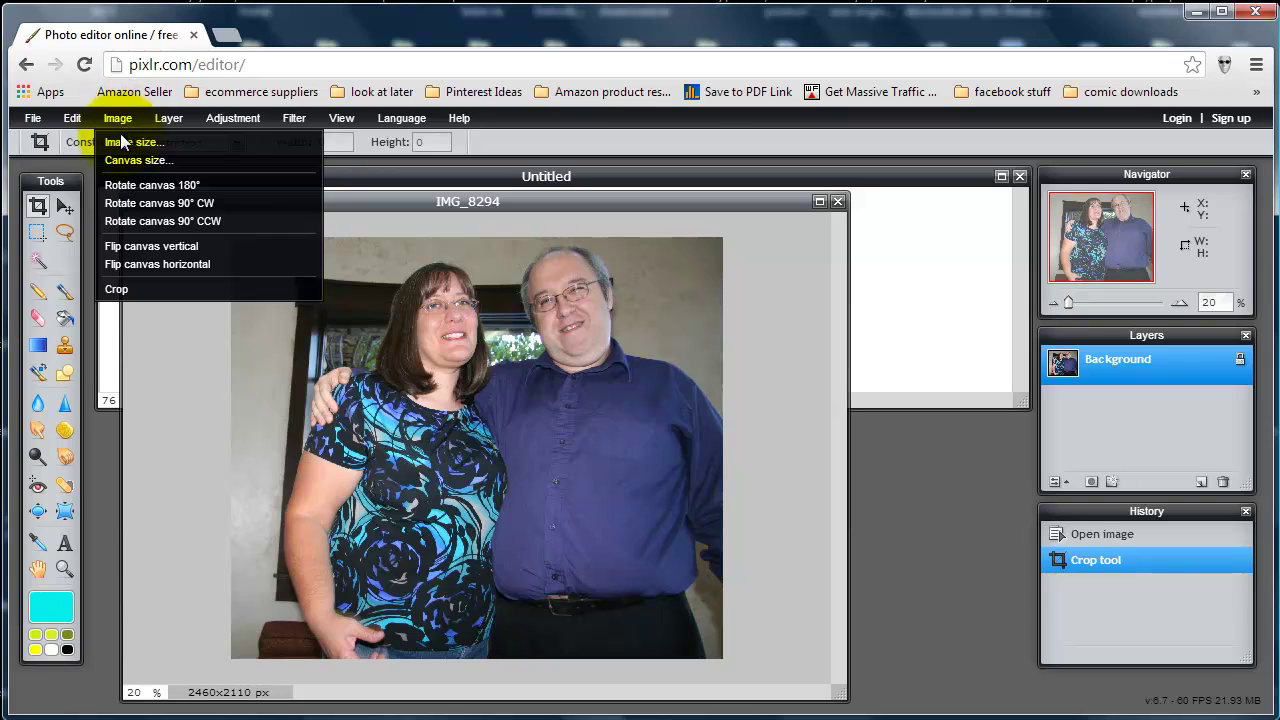
left_click(124, 137)
left_click(740, 384)
type("270")
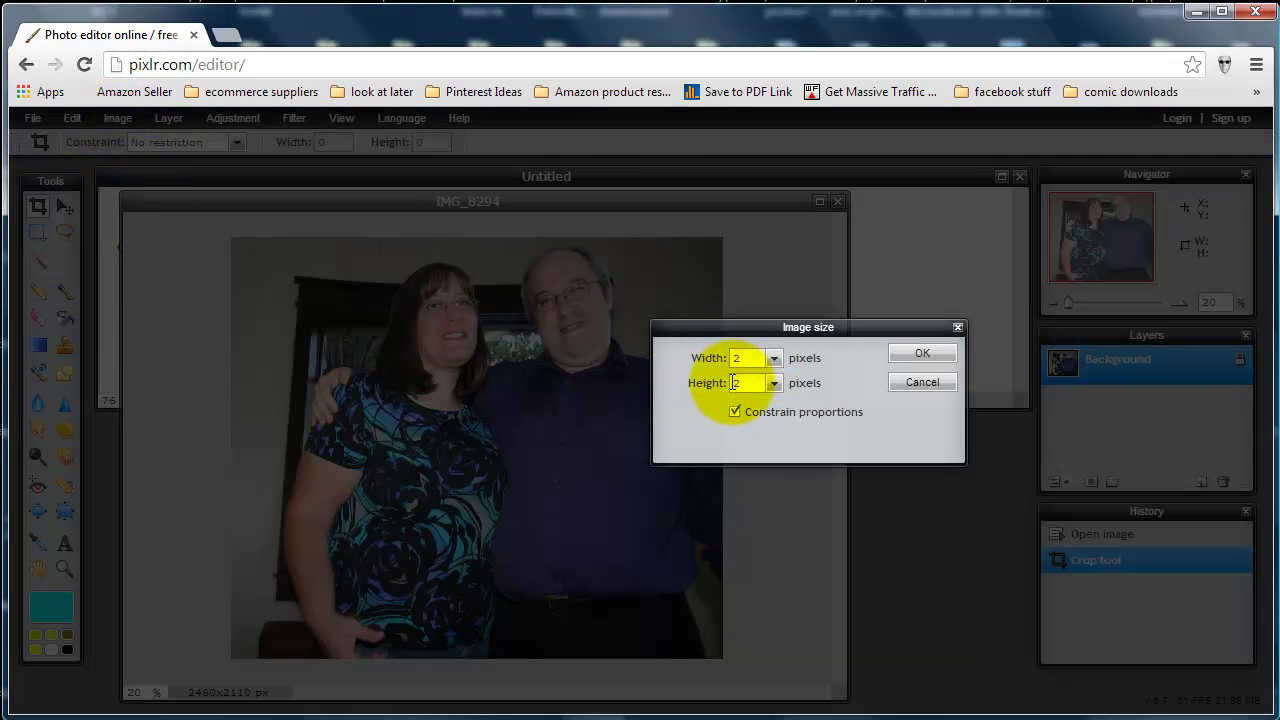
left_click(931, 349)
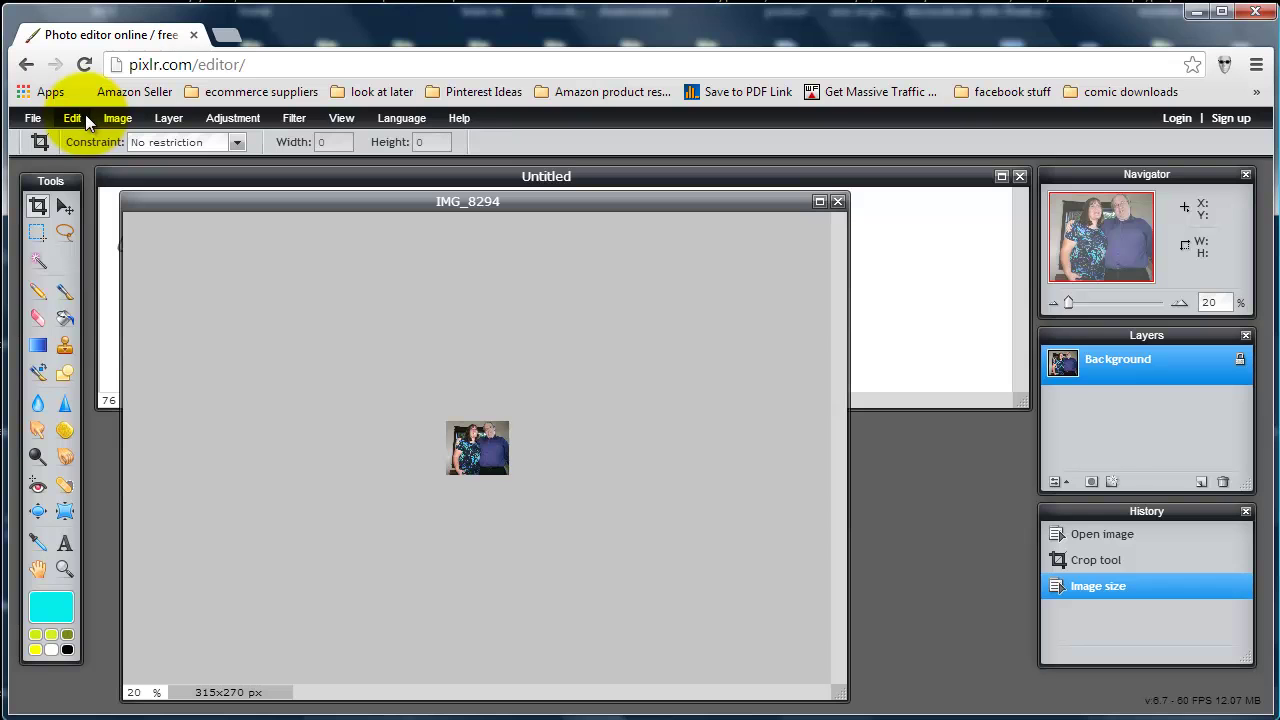
- Save the resized photo to the computer as a JPEG at quality 80 with the name "resized me"
left_click(36, 120)
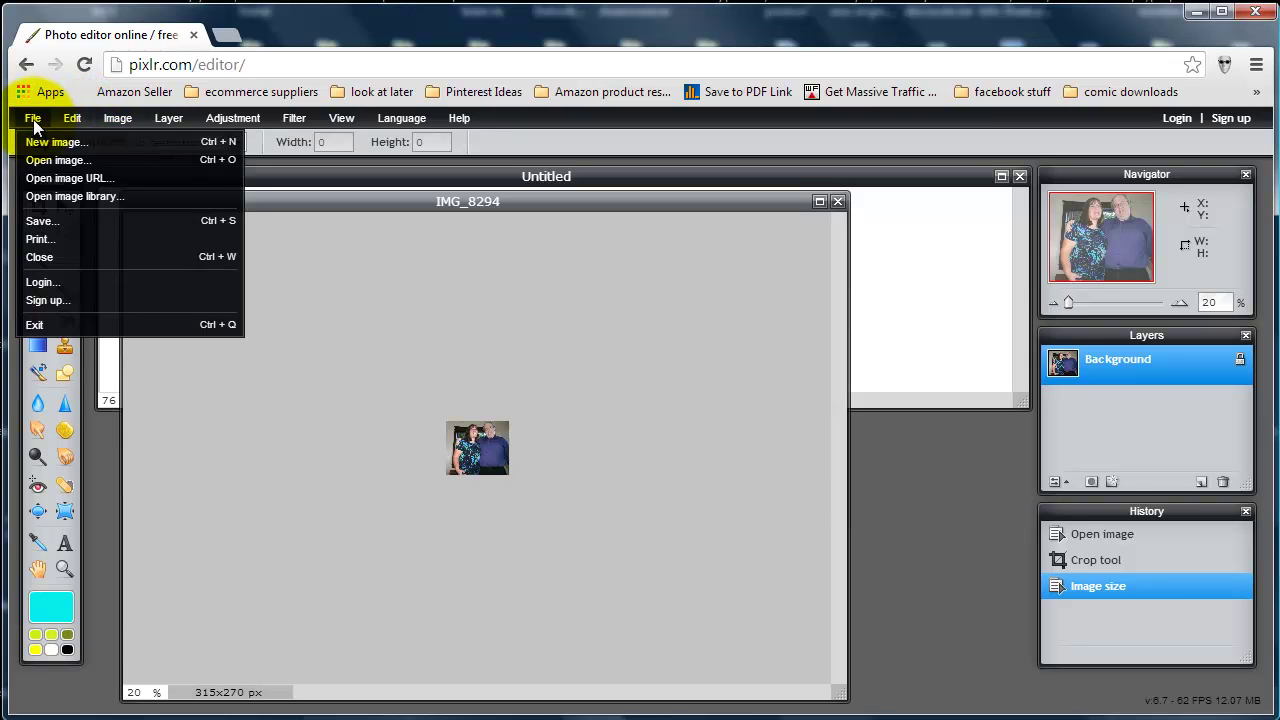
left_click(52, 222)
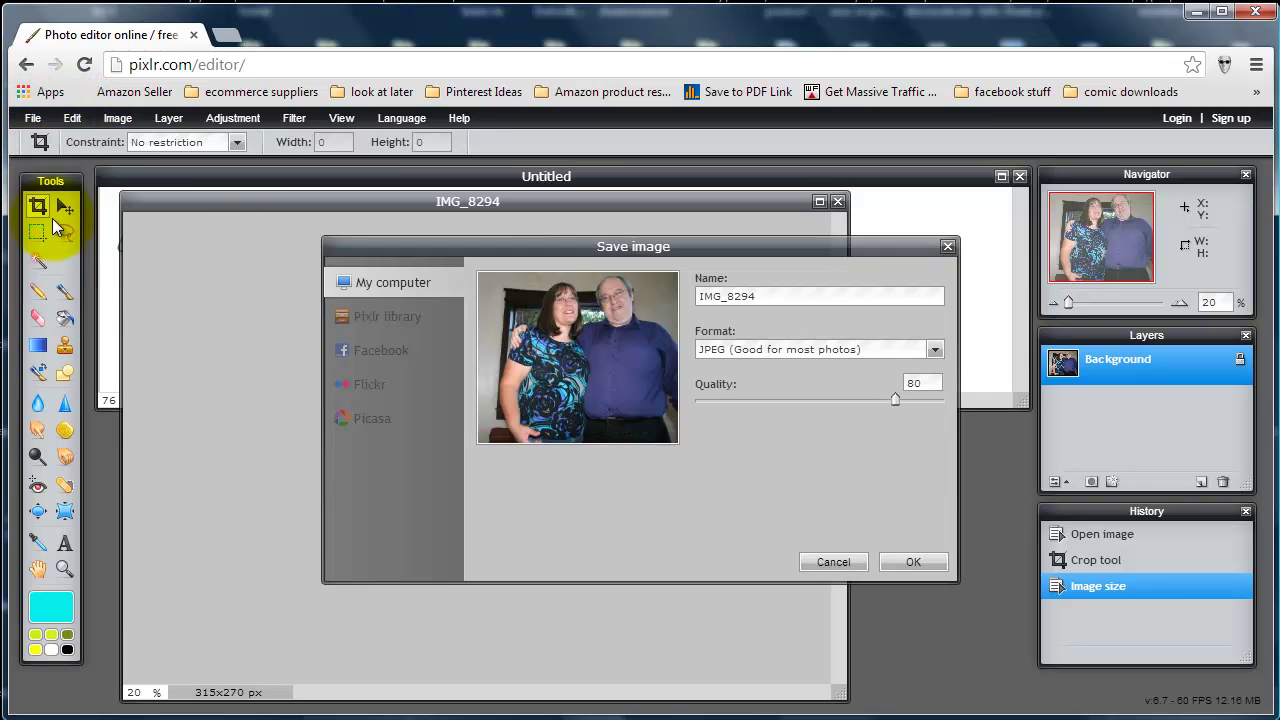
left_click_drag(722, 297, 686, 296)
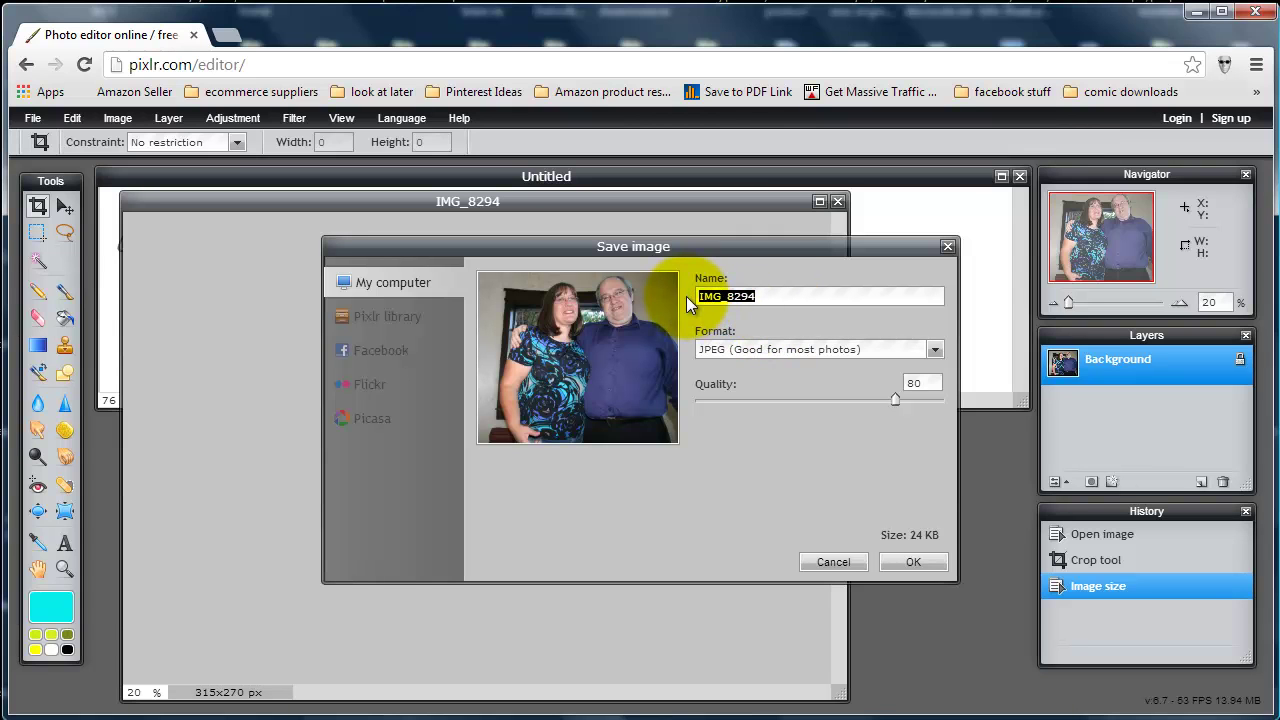
type("resized me")
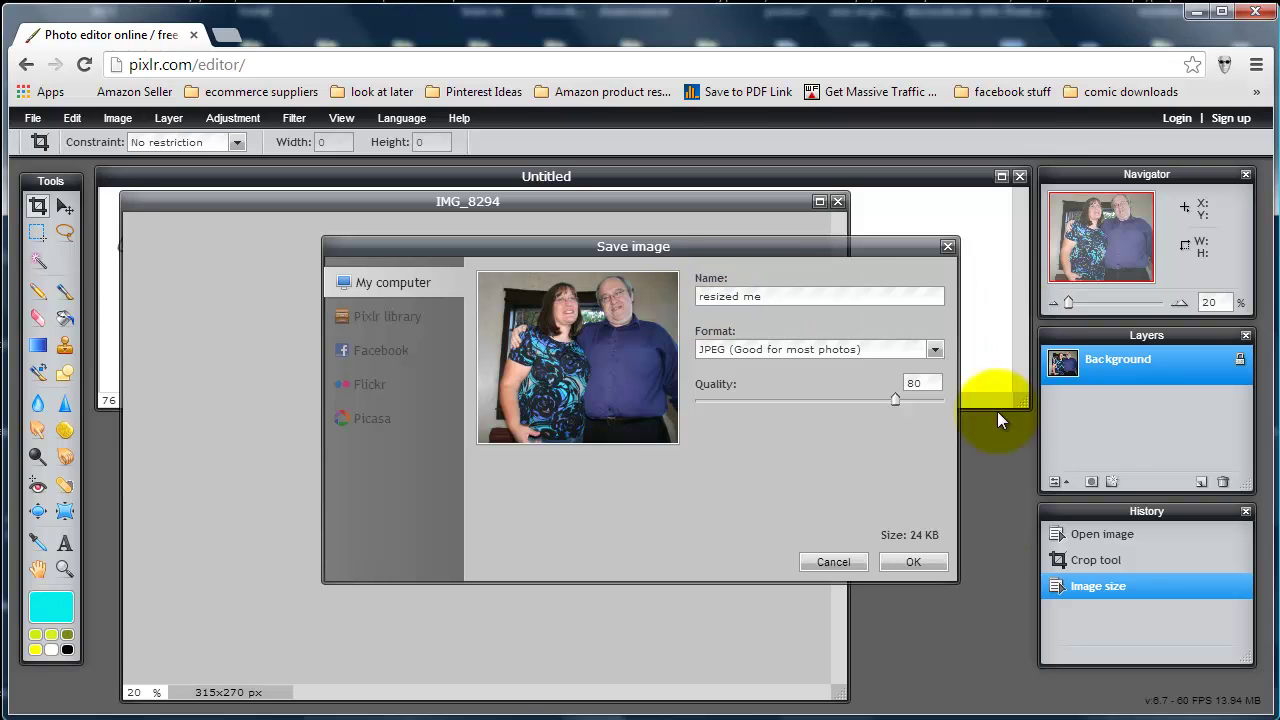
left_click(909, 564)
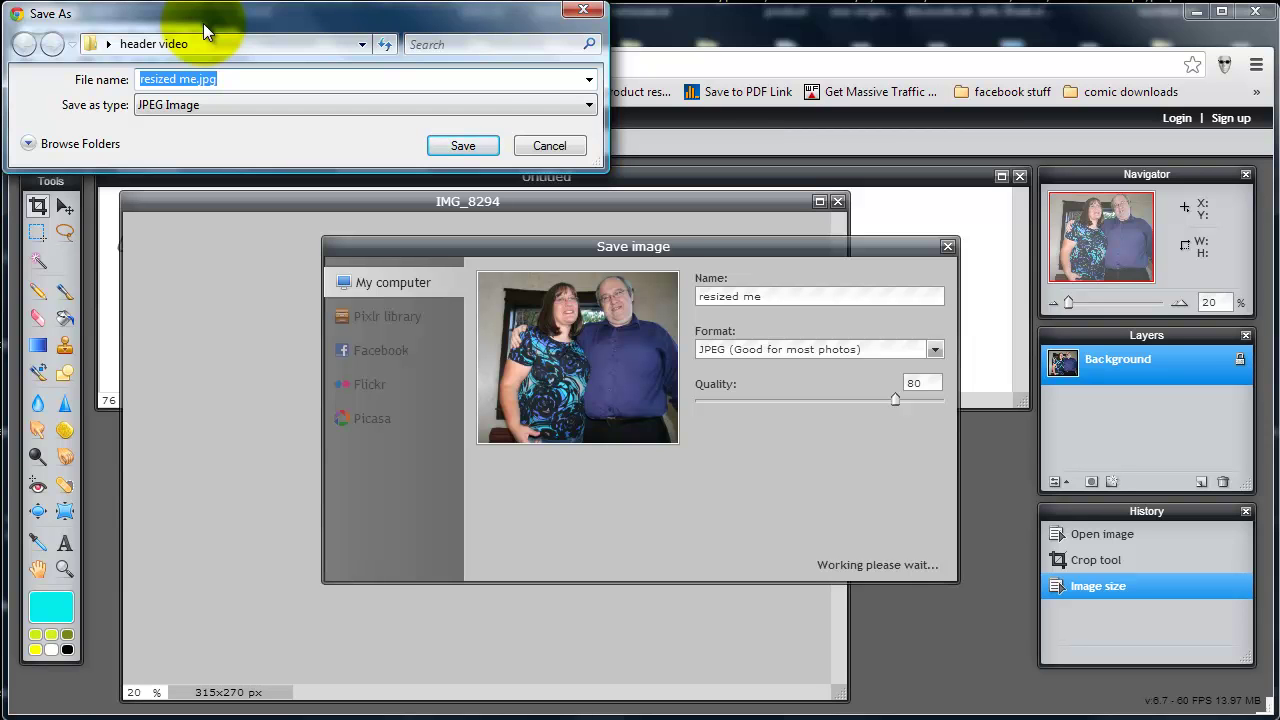
- Decline replacing the existing file and save the photo as "resized me1.jpg" in the header video folder
left_click(470, 145)
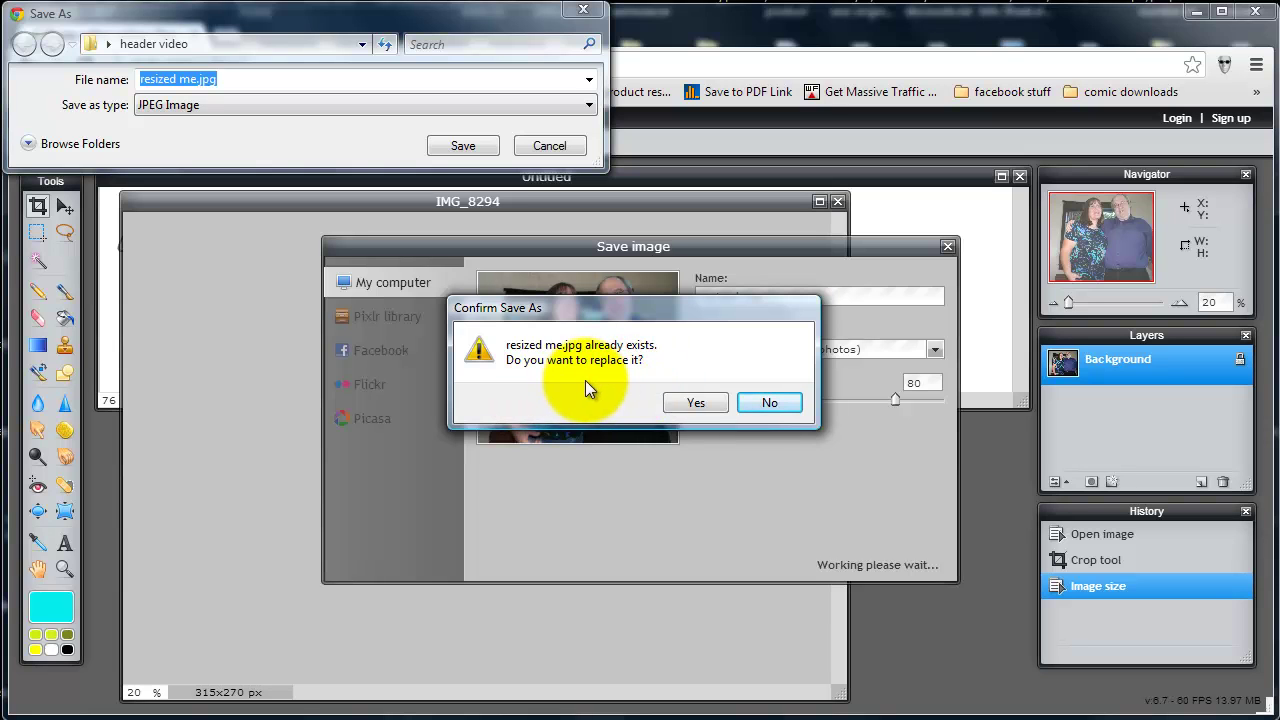
left_click(765, 403)
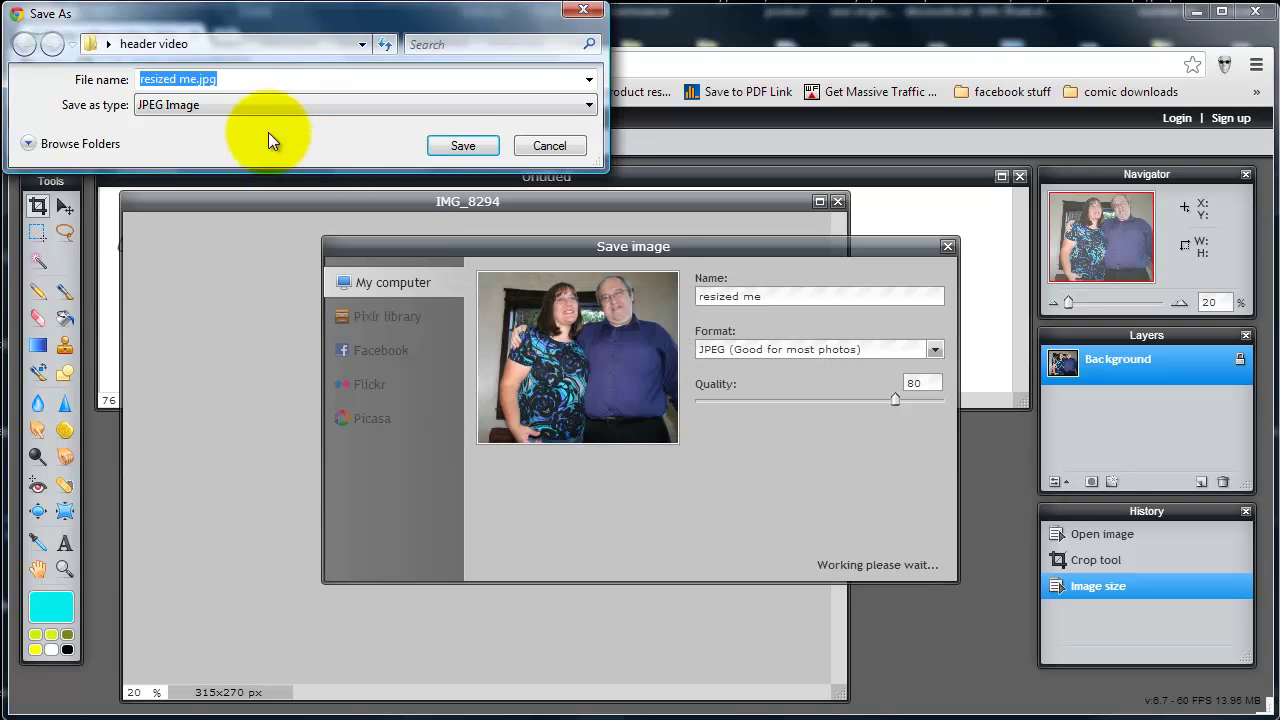
left_click(209, 82)
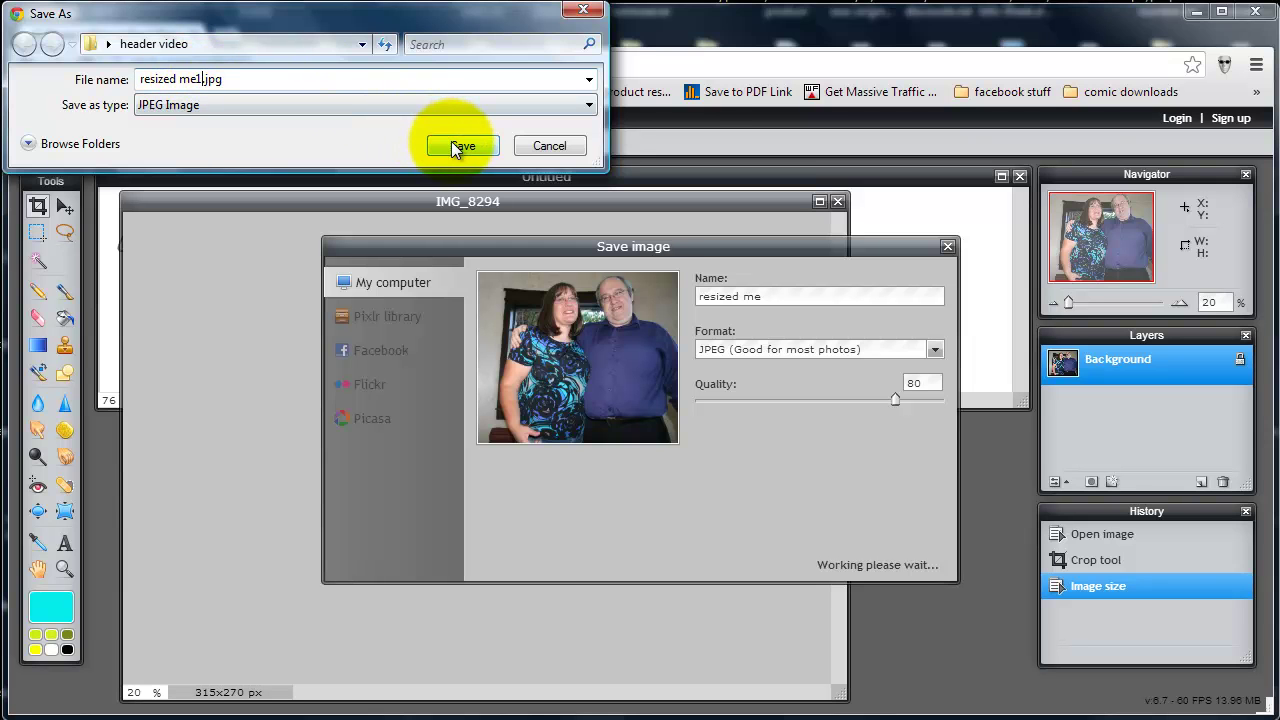
left_click(463, 145)
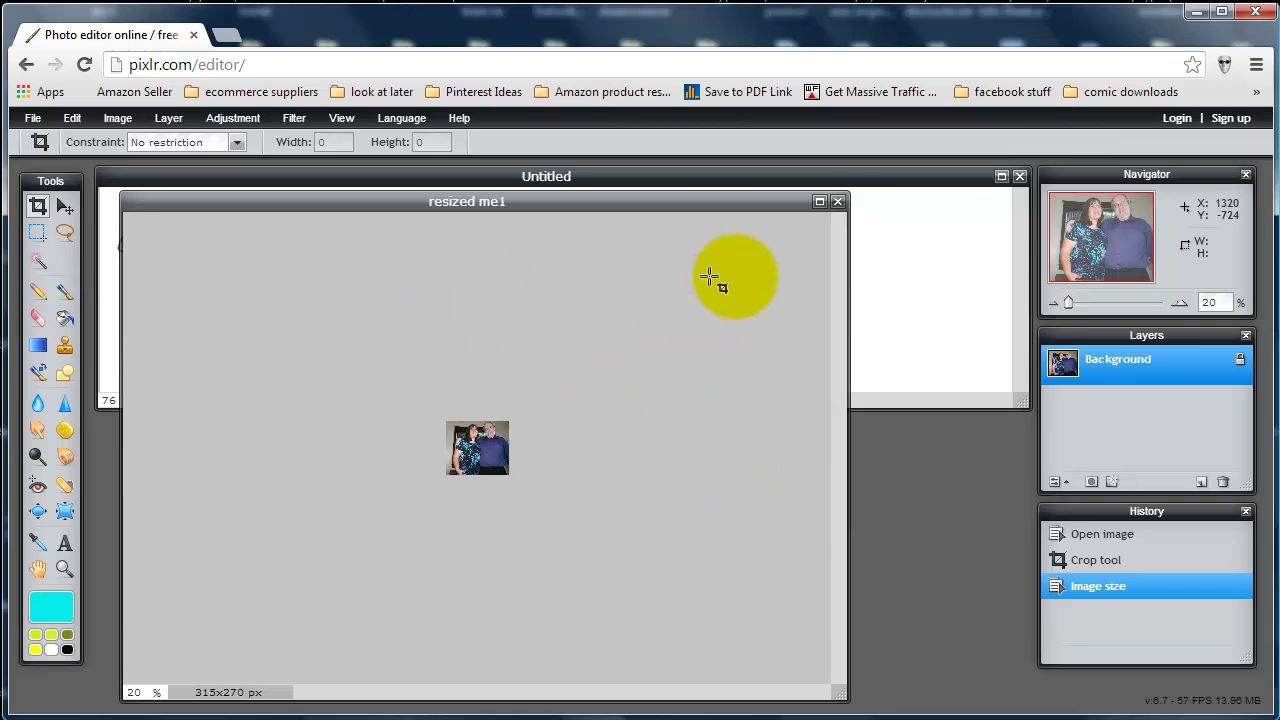
- Close the resized photo without saving it again, and place resized me1.jpg as a layer at the banner's right end
left_click(838, 202)
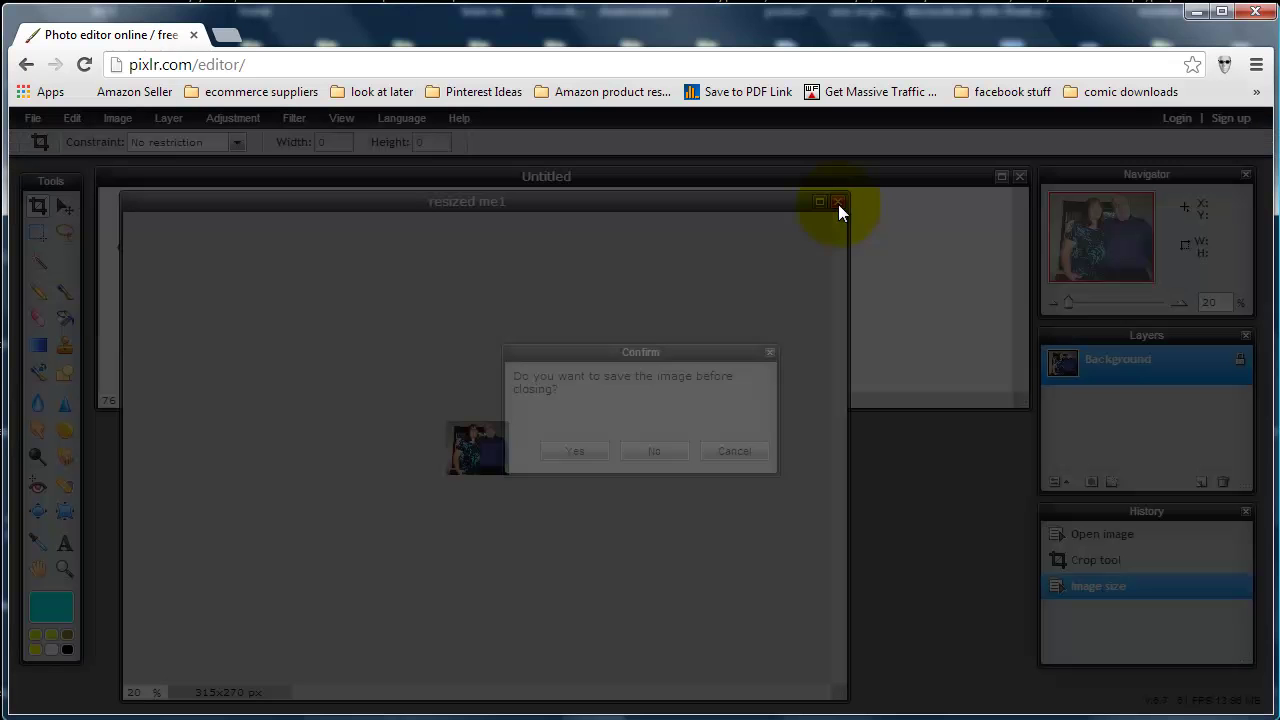
left_click(650, 451)
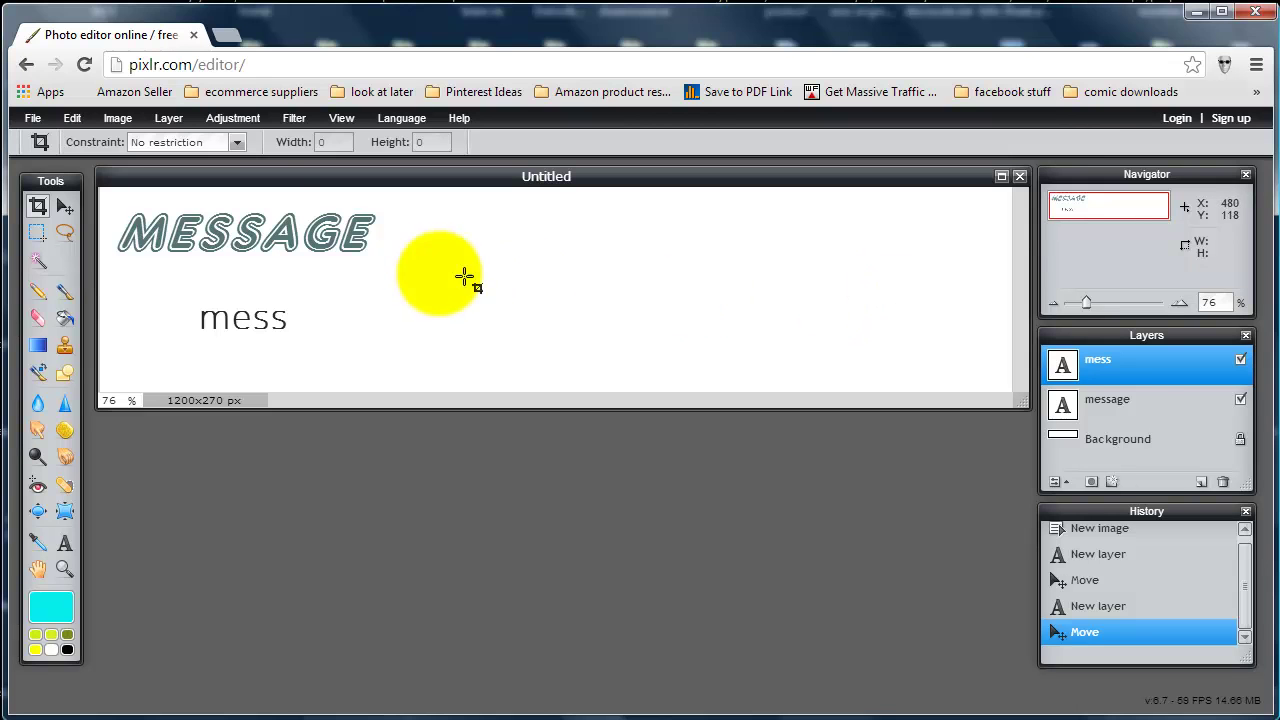
left_click(175, 118)
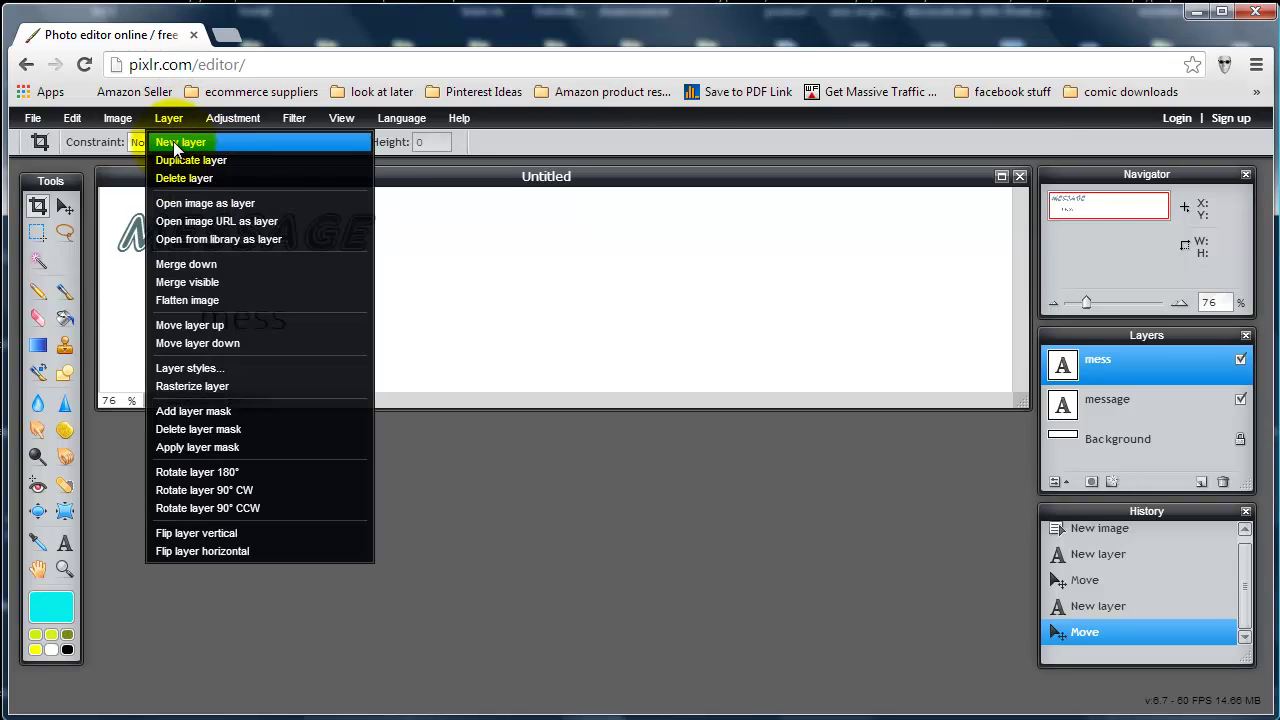
left_click(183, 201)
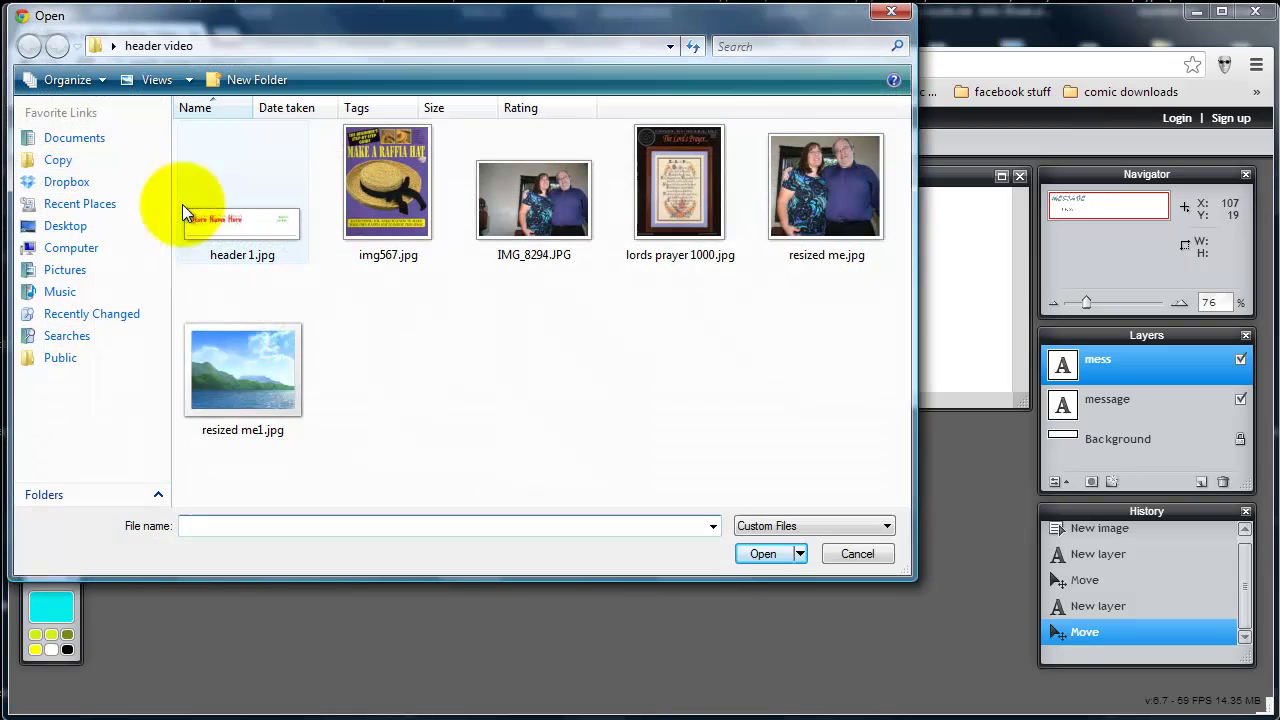
double_click(269, 400)
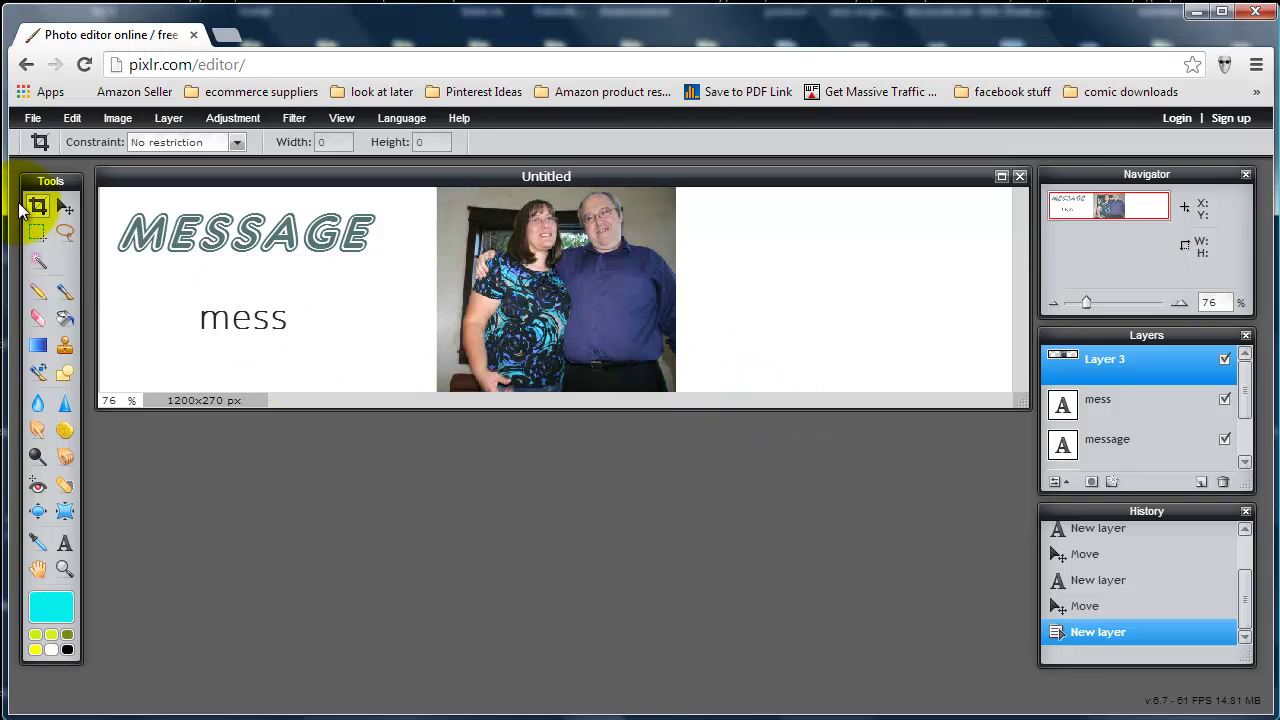
left_click(58, 205)
left_click_drag(585, 272, 923, 266)
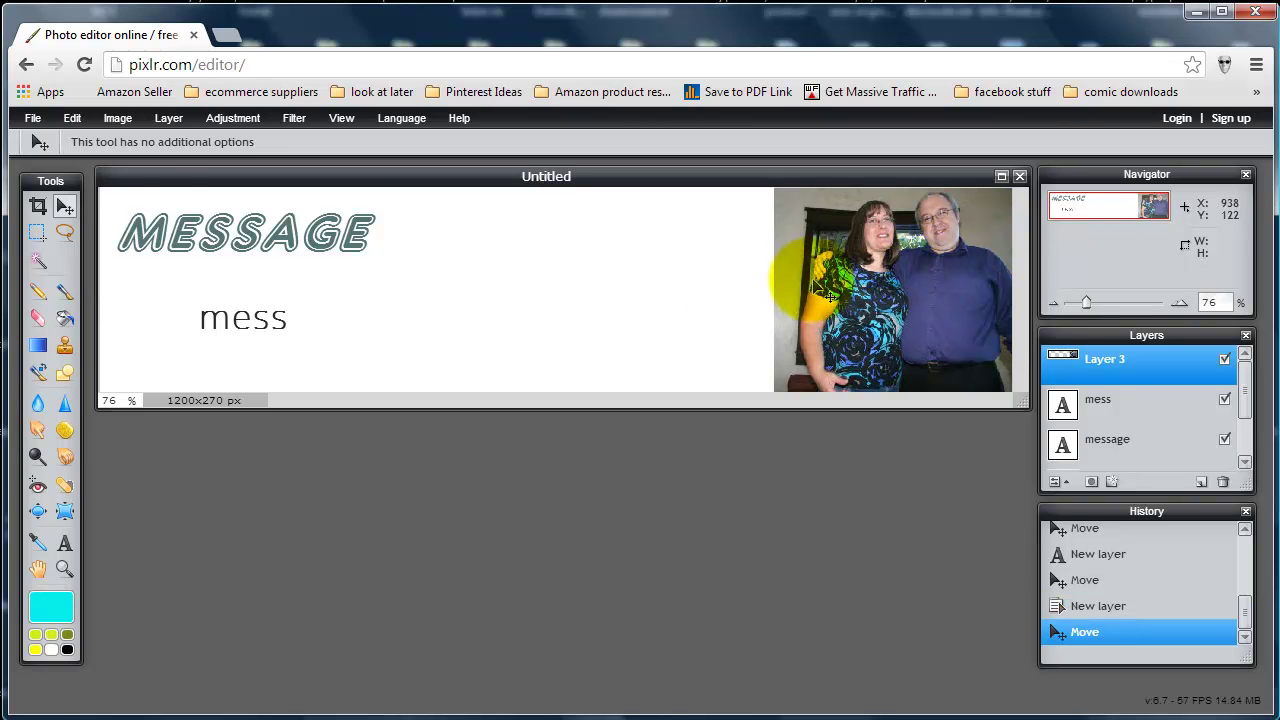
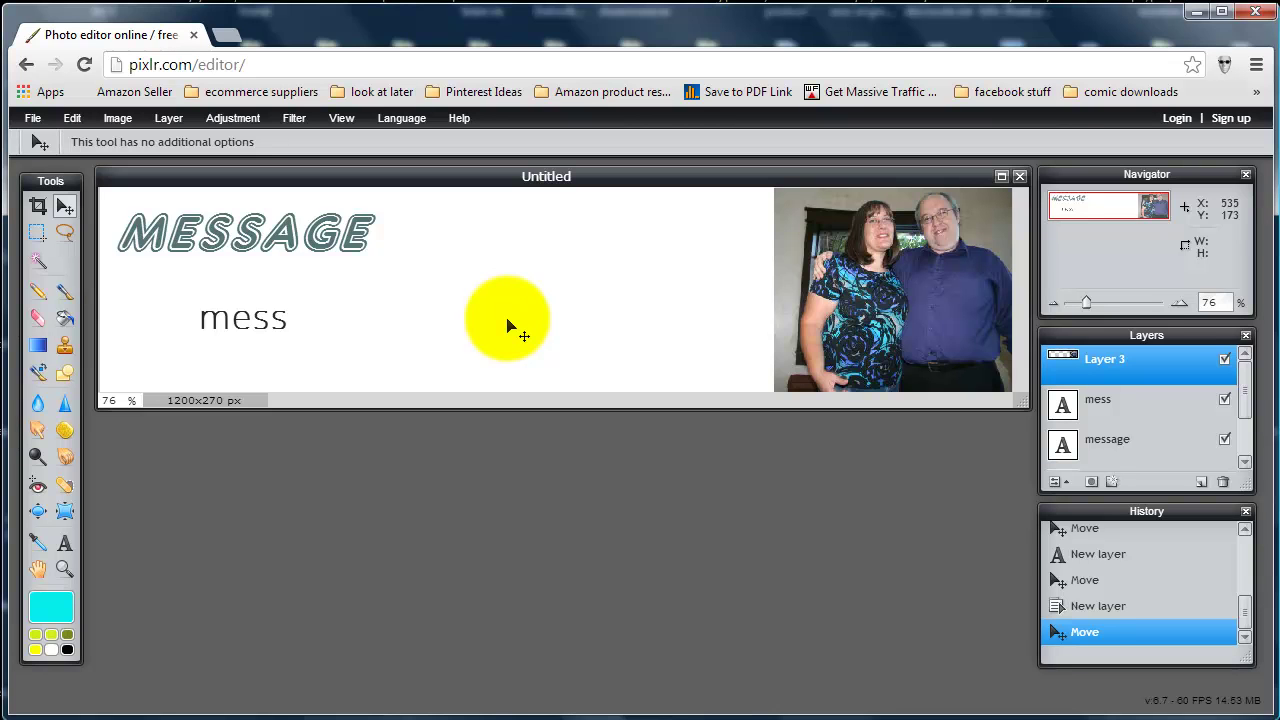
left_click(119, 119)
left_click(122, 142)
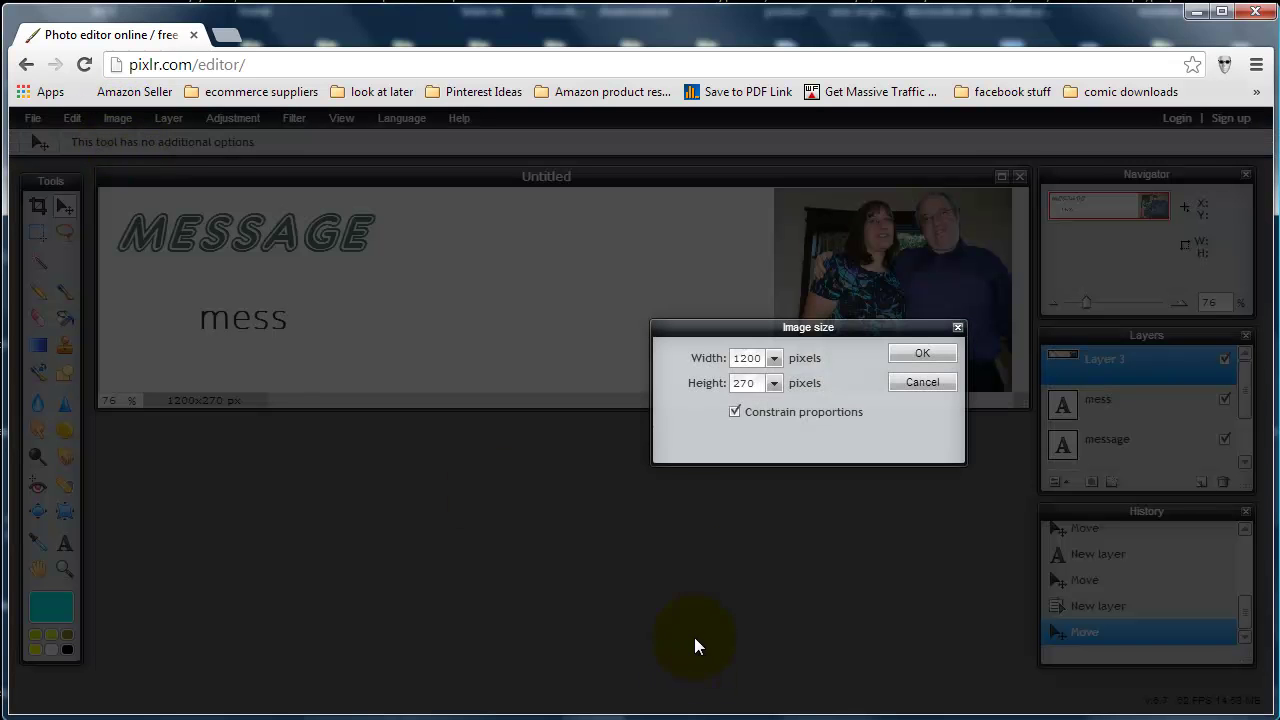
left_click(918, 383)
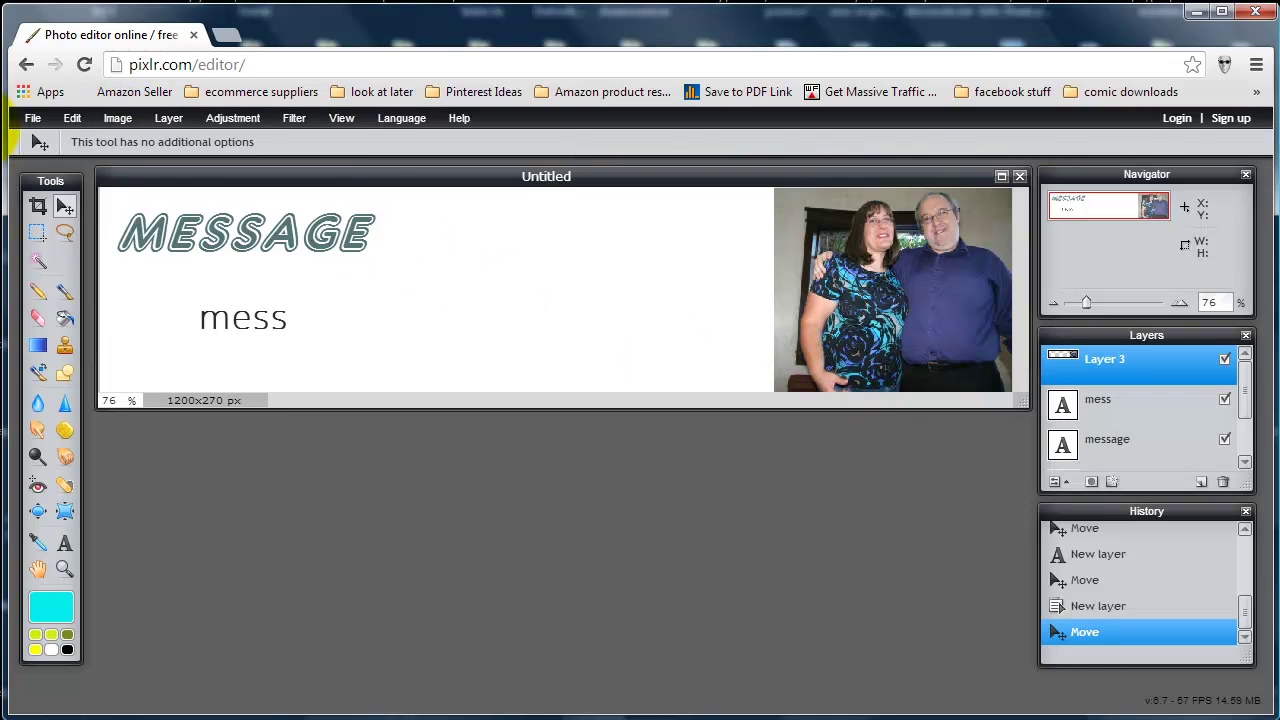
- Open the lords prayer 1000 image and crop it to about 610 by 840 pixels around the prayer, inside the wooden frame
left_click(32, 119)
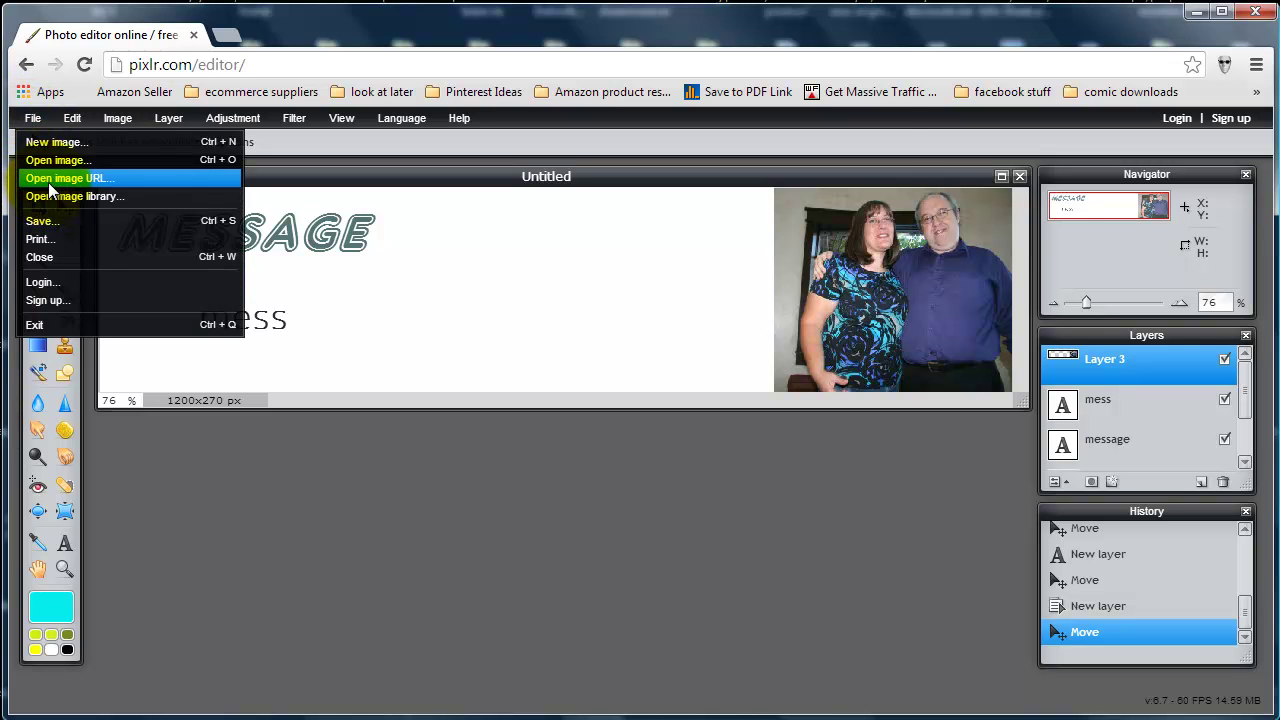
left_click(51, 163)
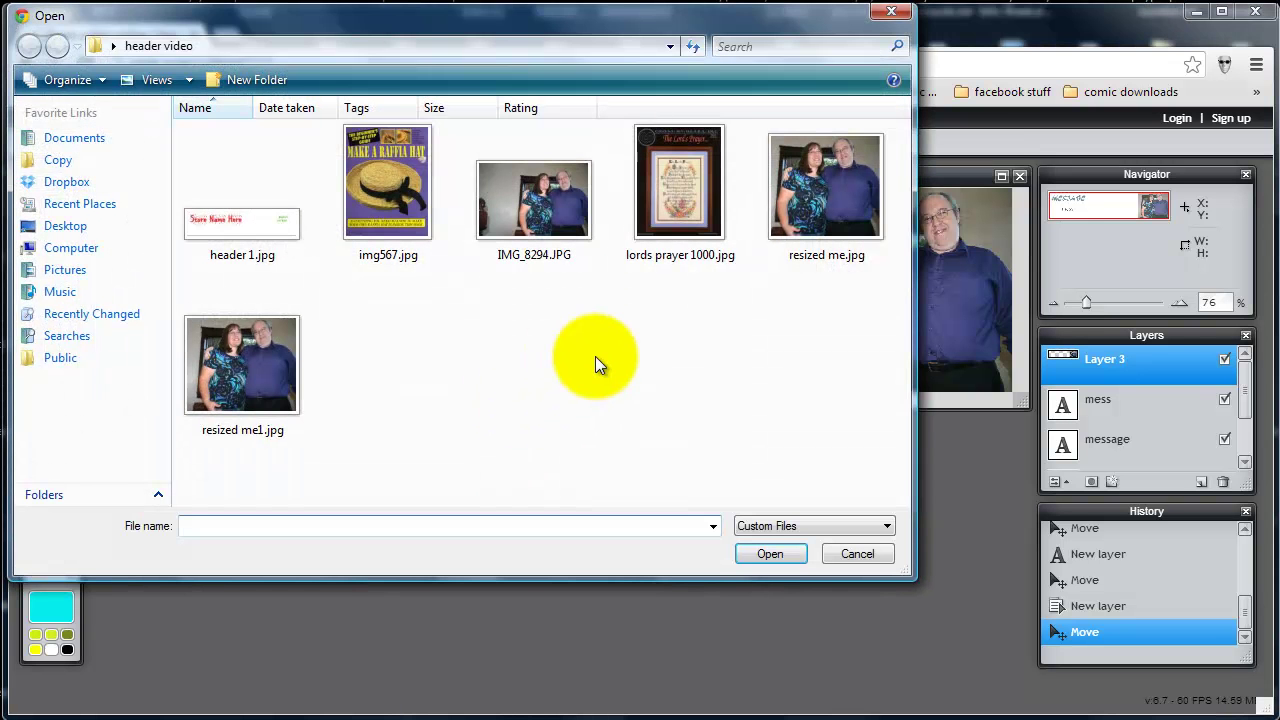
double_click(665, 210)
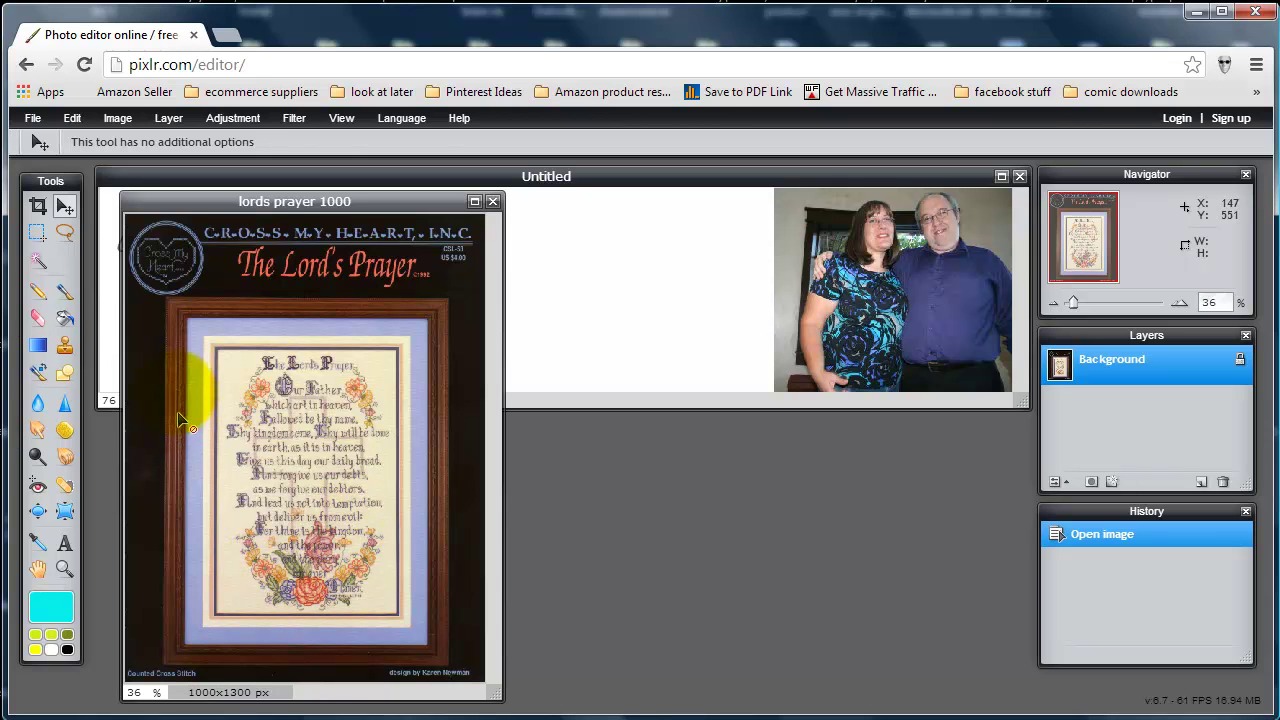
left_click(38, 208)
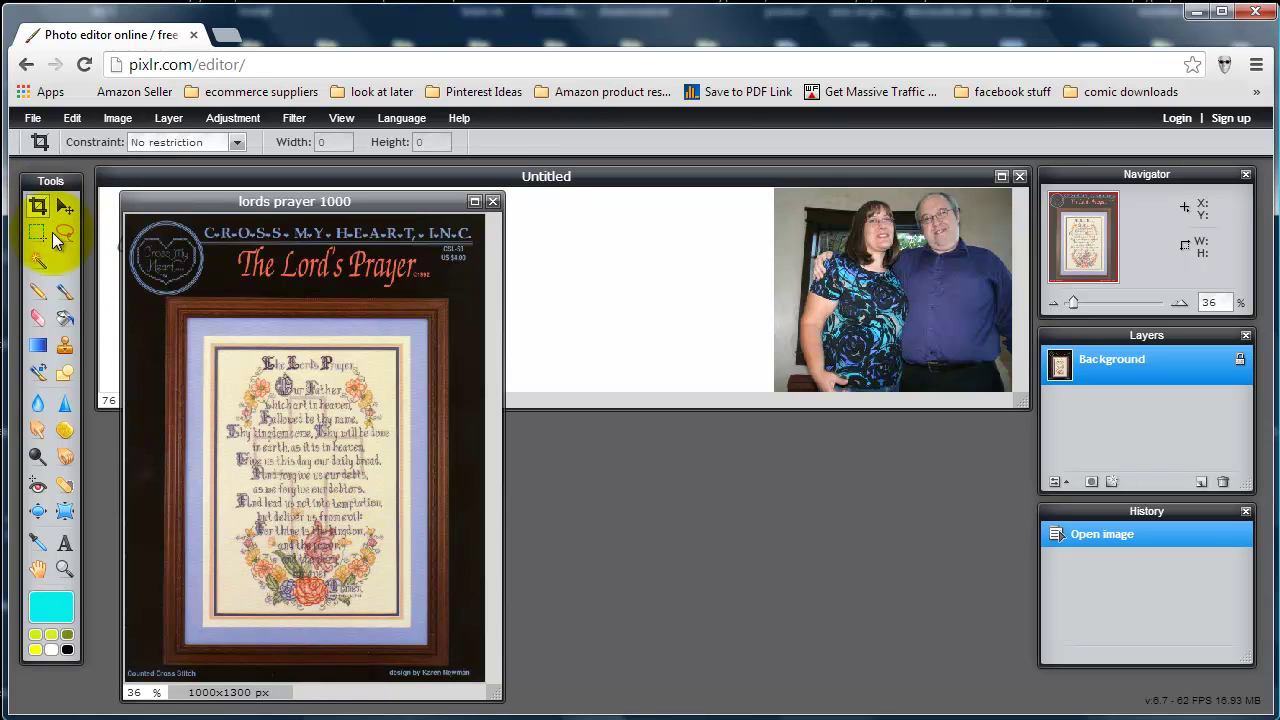
left_click_drag(199, 331, 418, 632)
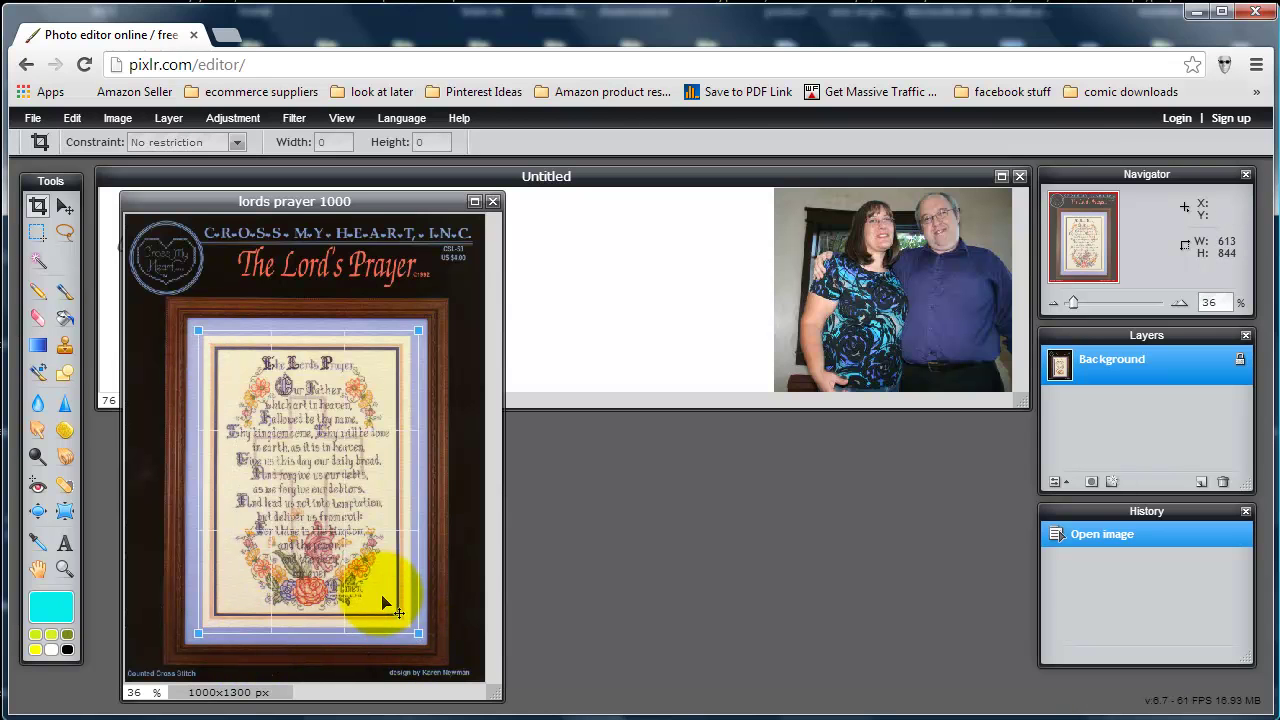
key("Return")
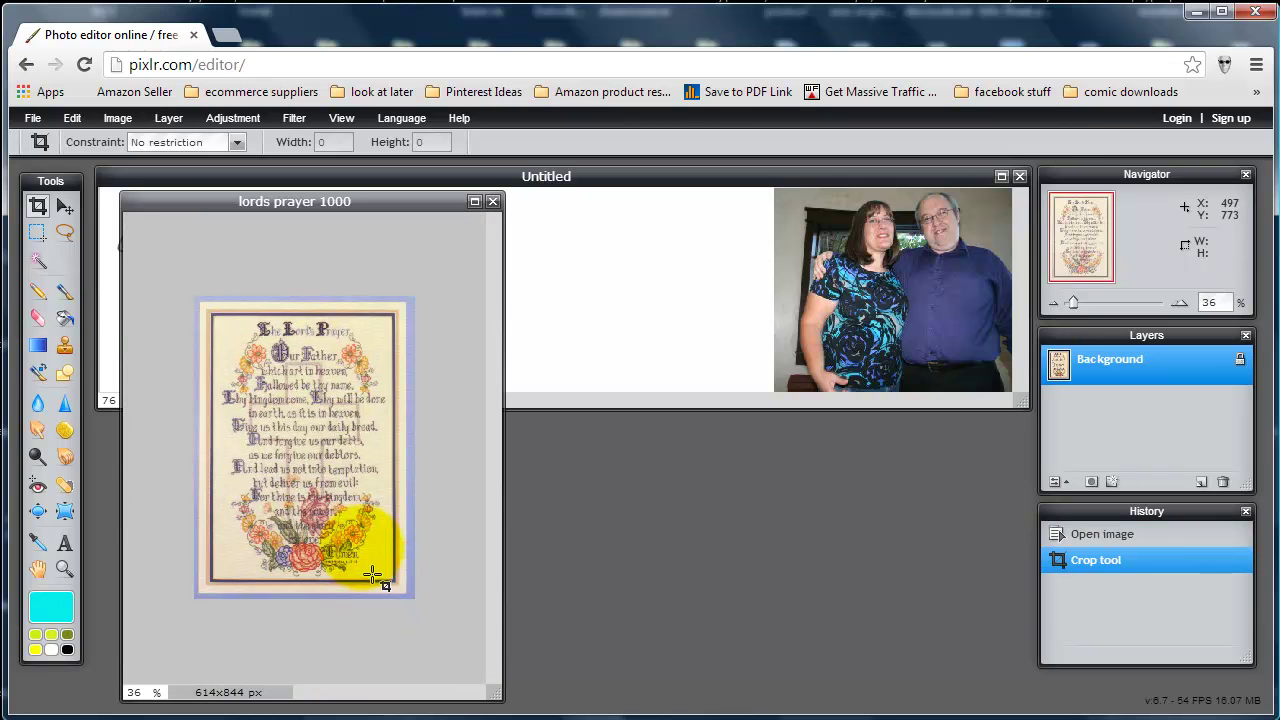
- Resize the cropped prayer image proportionally to a height of 270 pixels
left_click(111, 121)
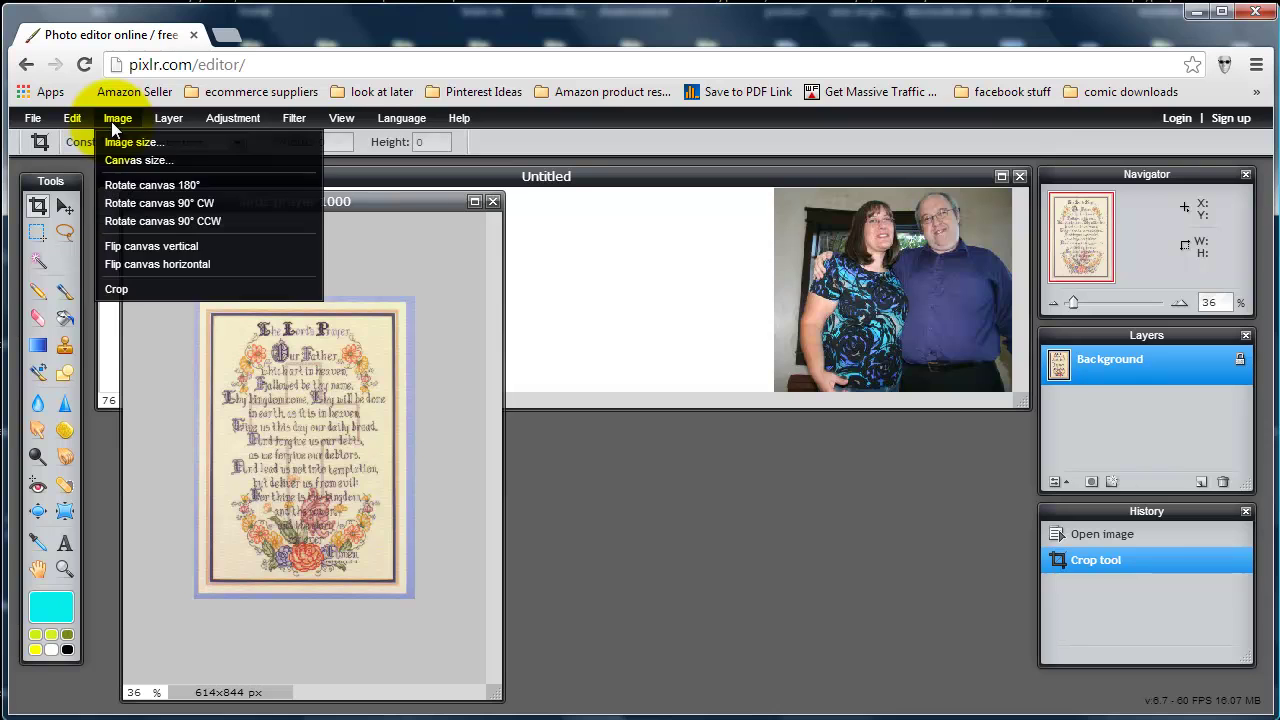
left_click(112, 140)
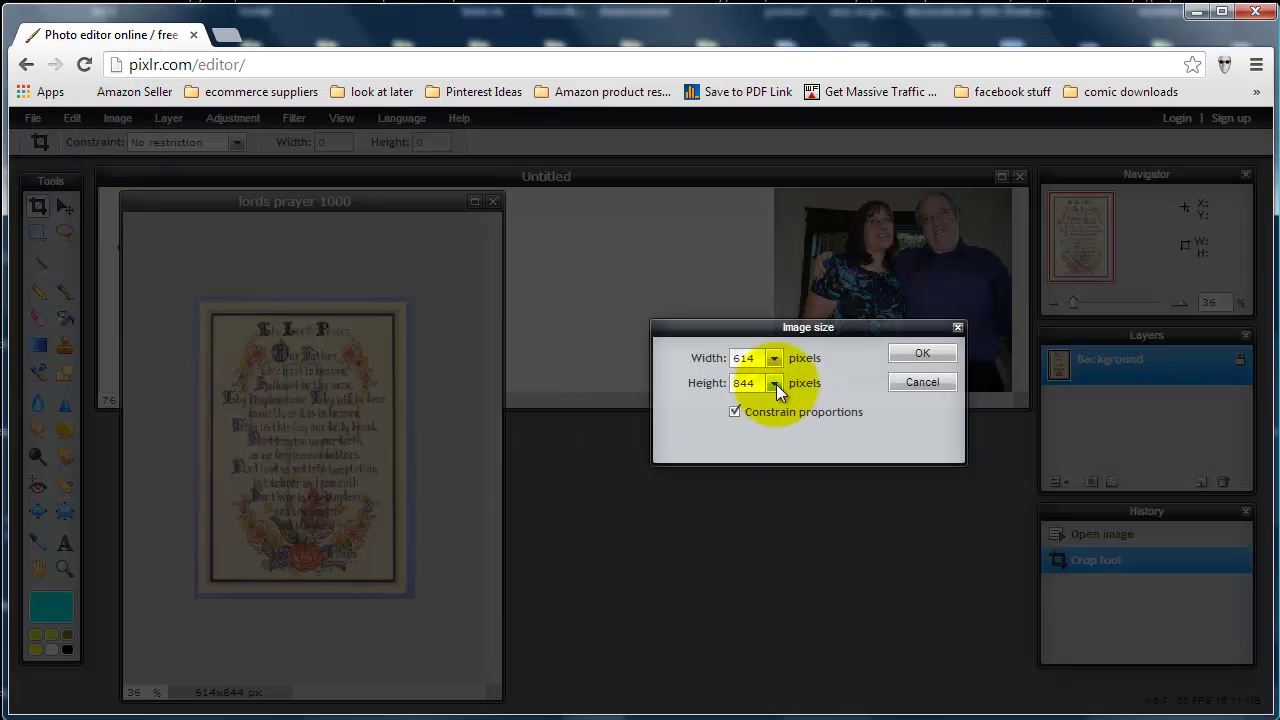
left_click_drag(763, 380, 722, 376)
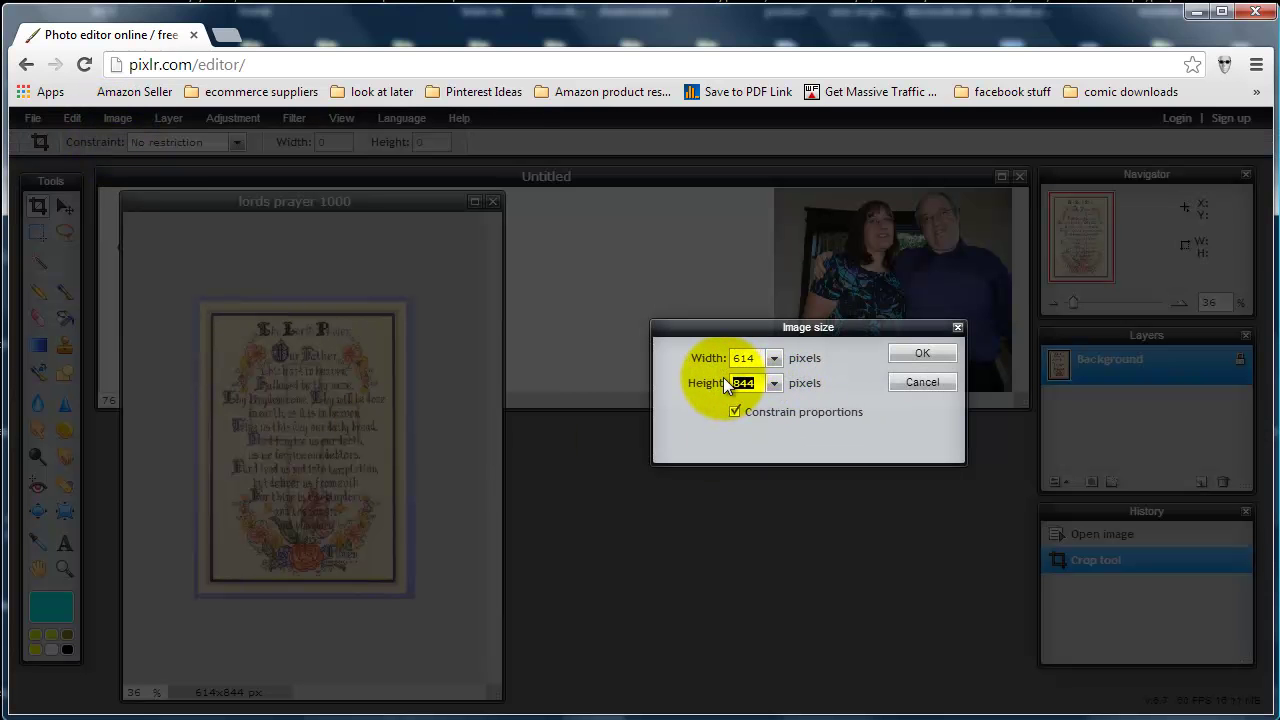
type("270")
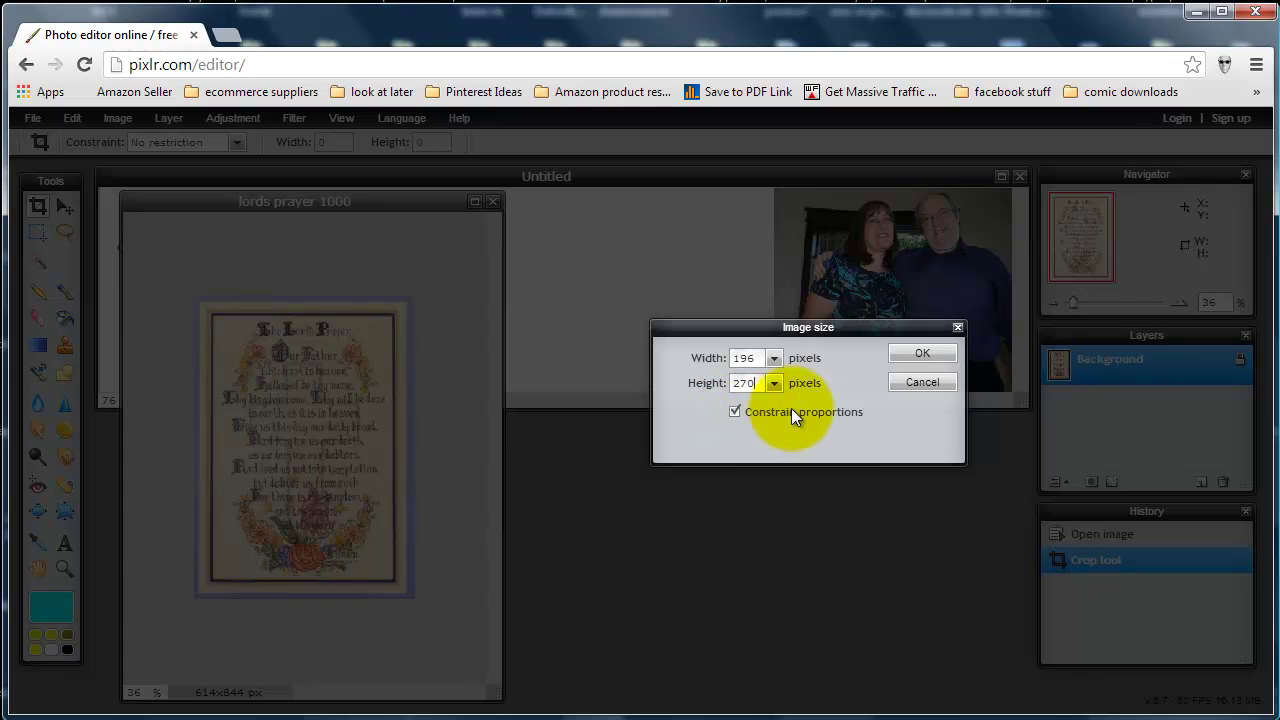
left_click(906, 354)
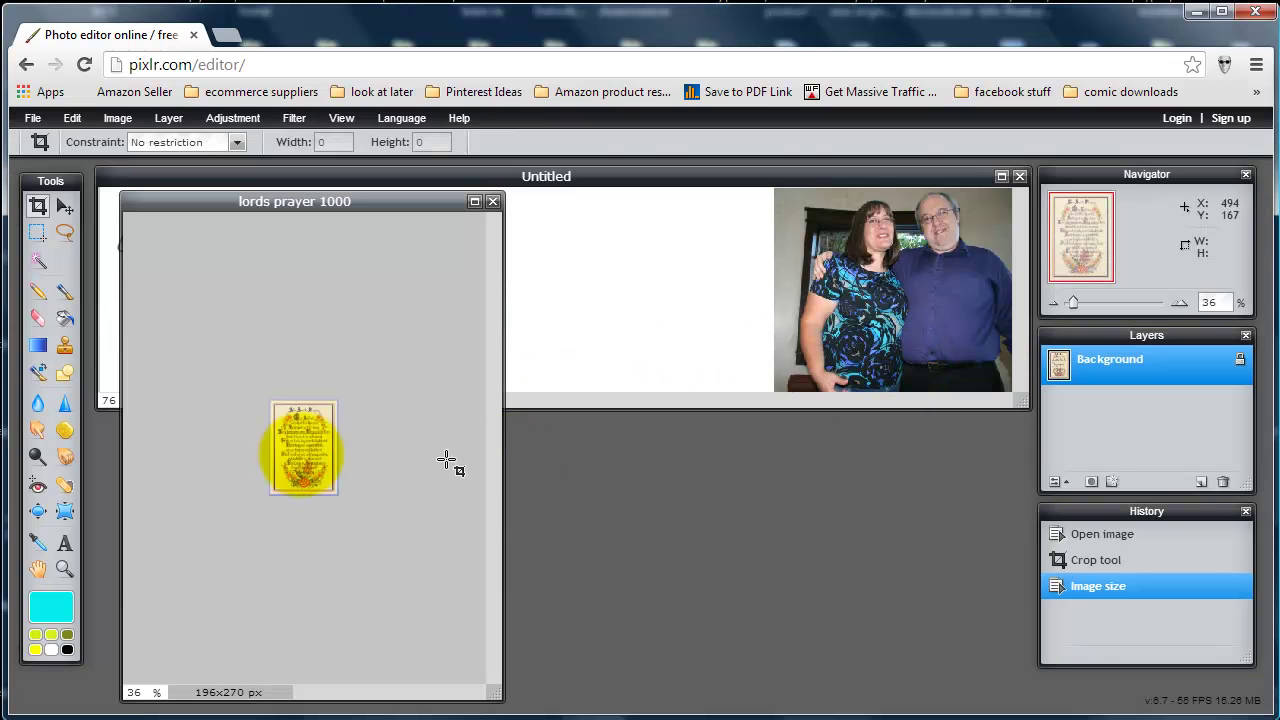
- Save the prayer image as JPEG "lords prayer 270" at quality 80 in the header video folder, and close it without saving again
left_click(33, 118)
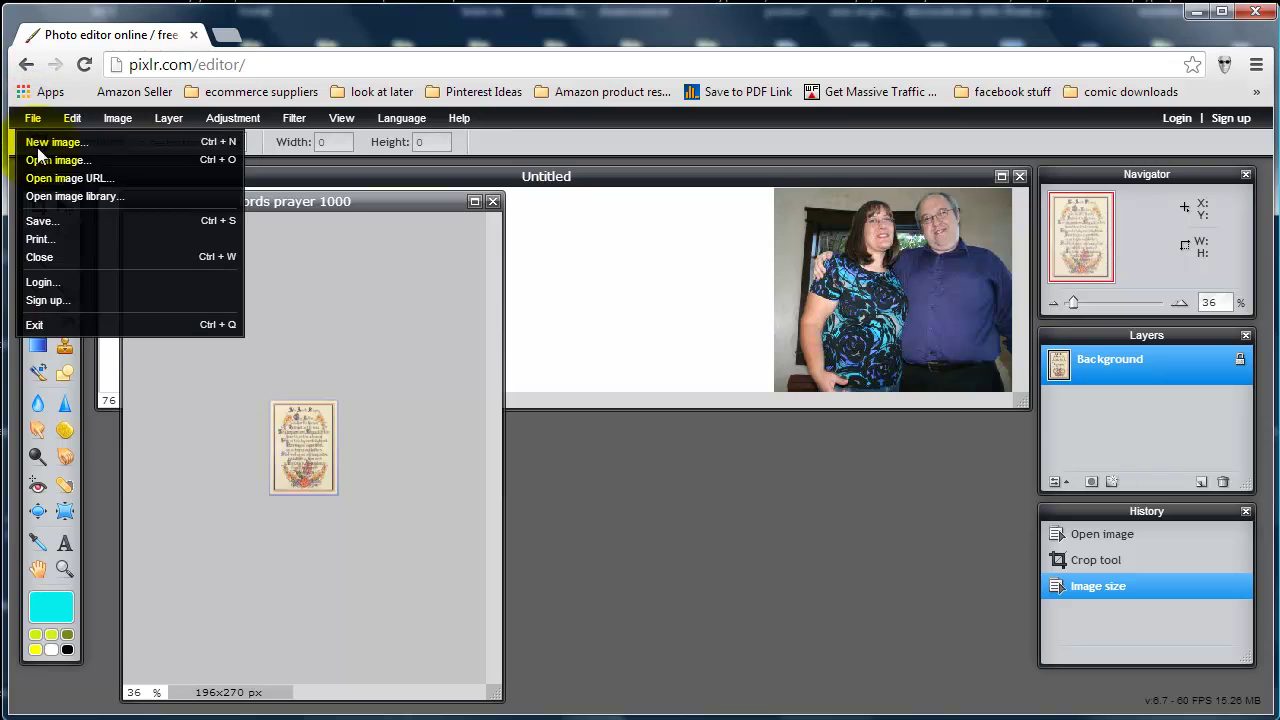
left_click(47, 221)
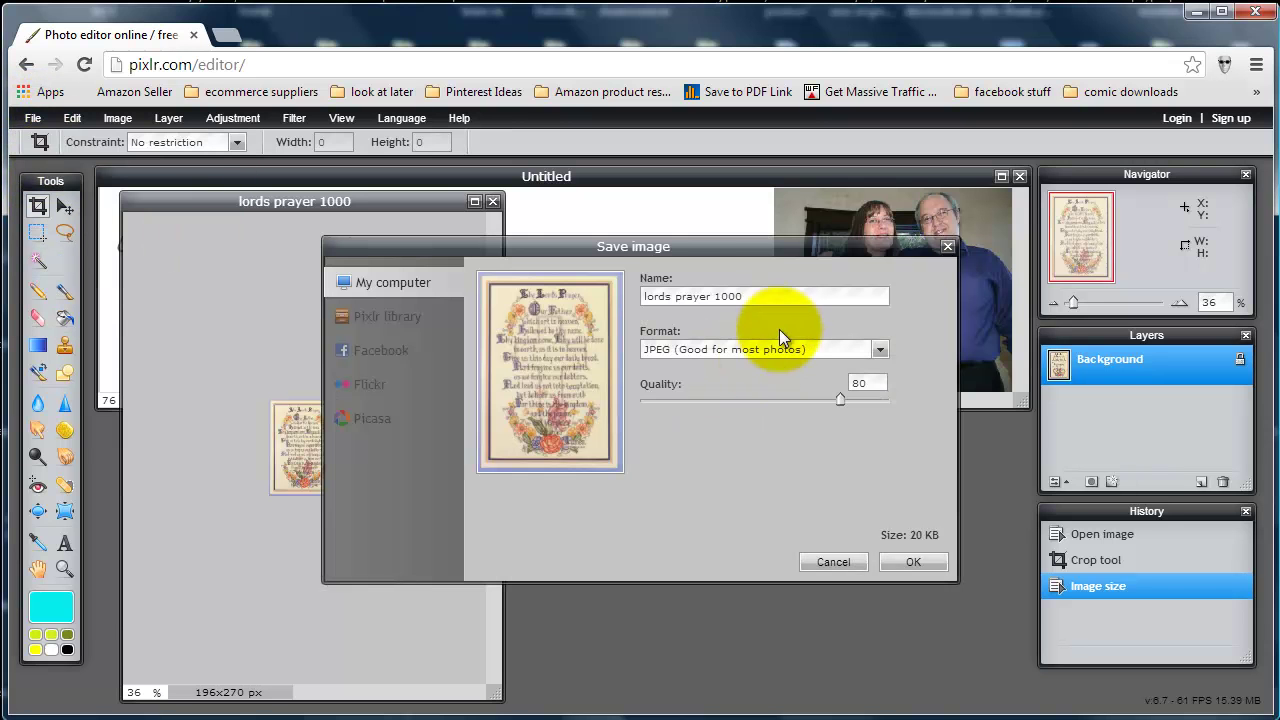
left_click_drag(717, 296, 769, 293)
key("BackSpace")
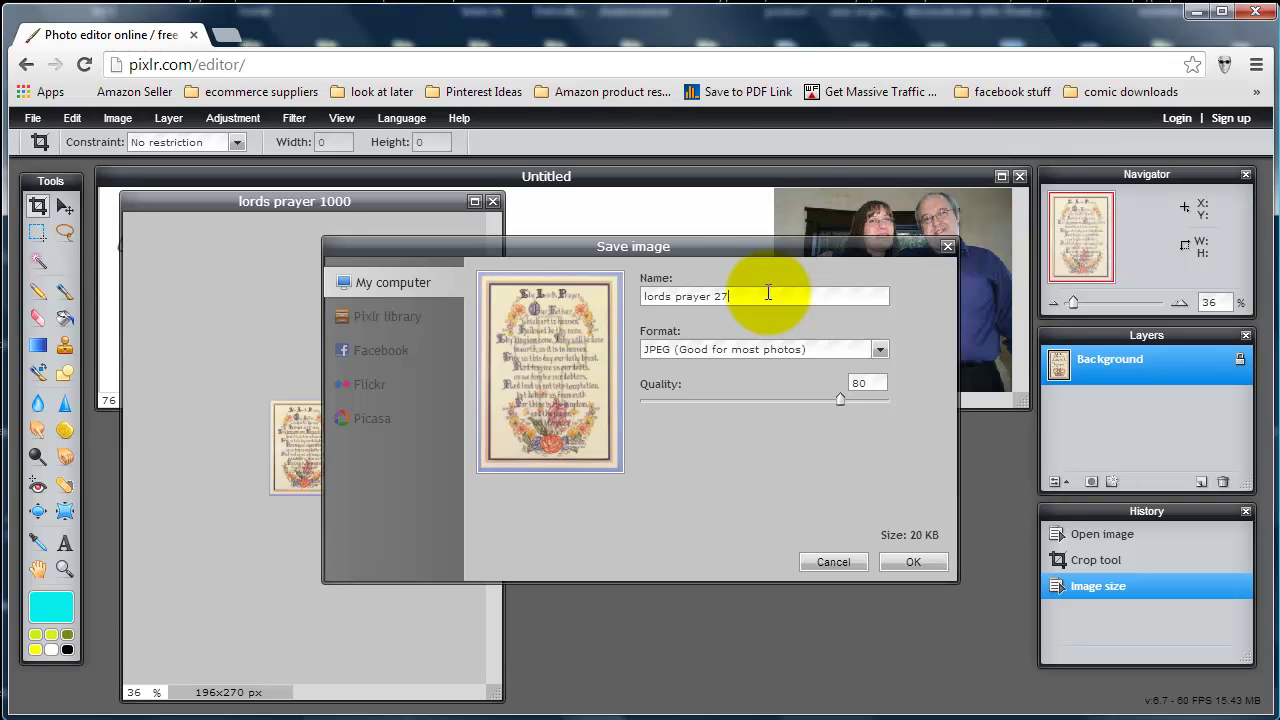
left_click(901, 560)
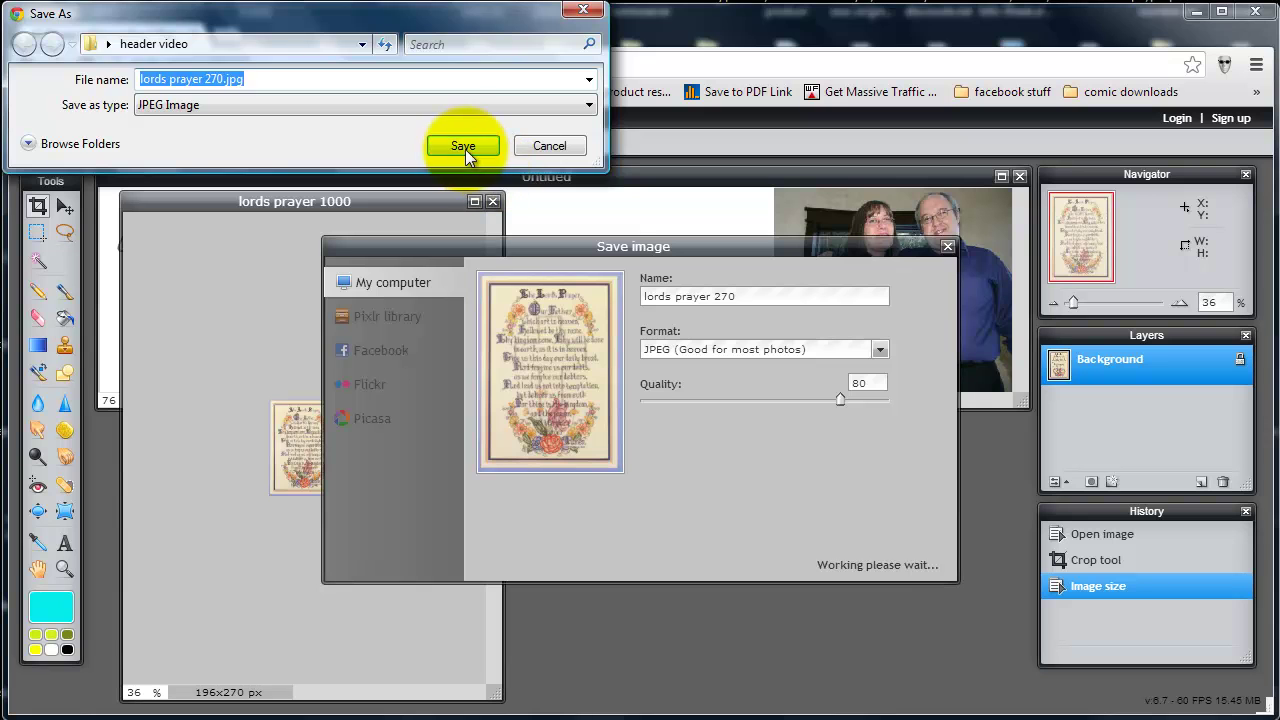
left_click(464, 150)
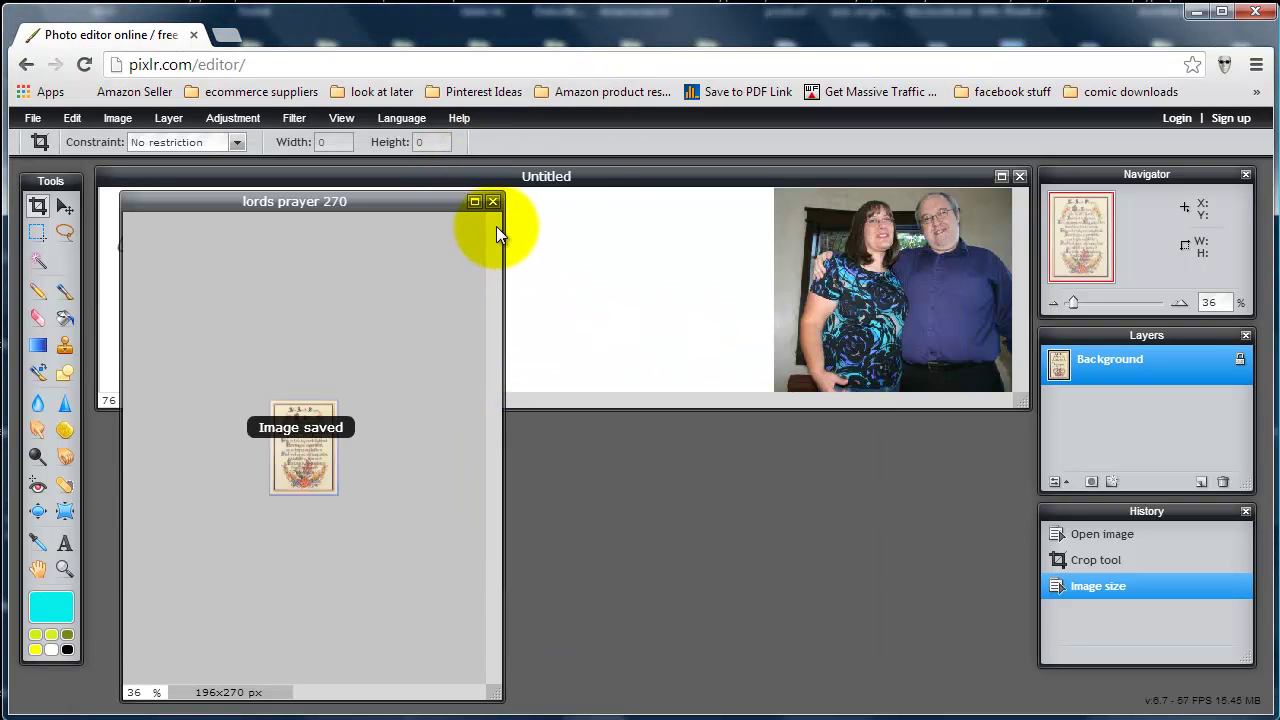
left_click(492, 201)
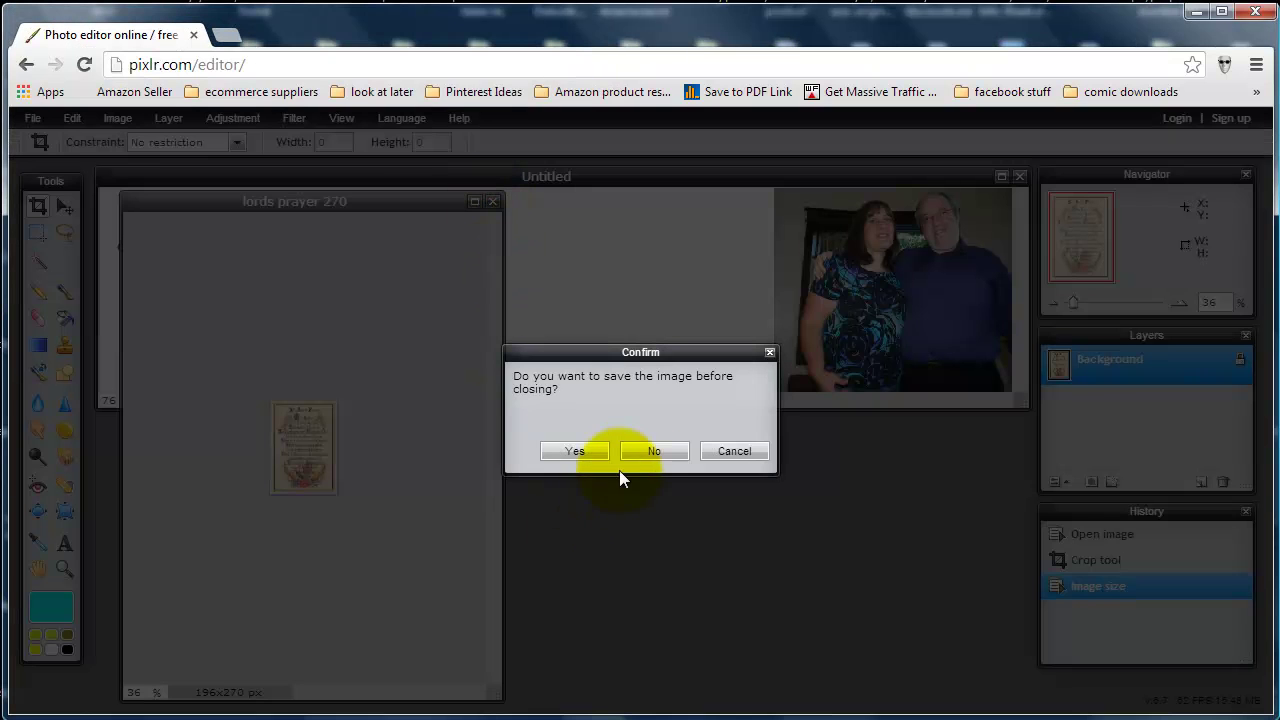
left_click(645, 451)
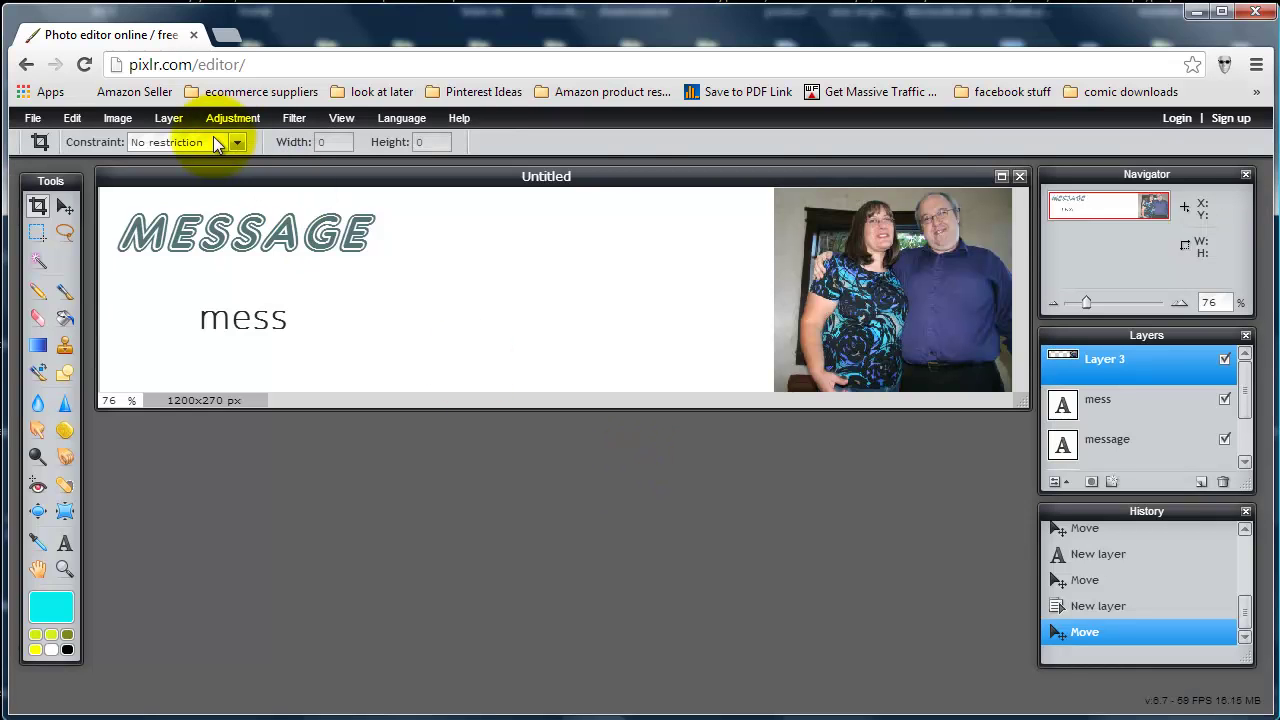
- Add lords prayer 270.jpg to the banner as a layer and move it left, close to the MESSAGE text
left_click(170, 118)
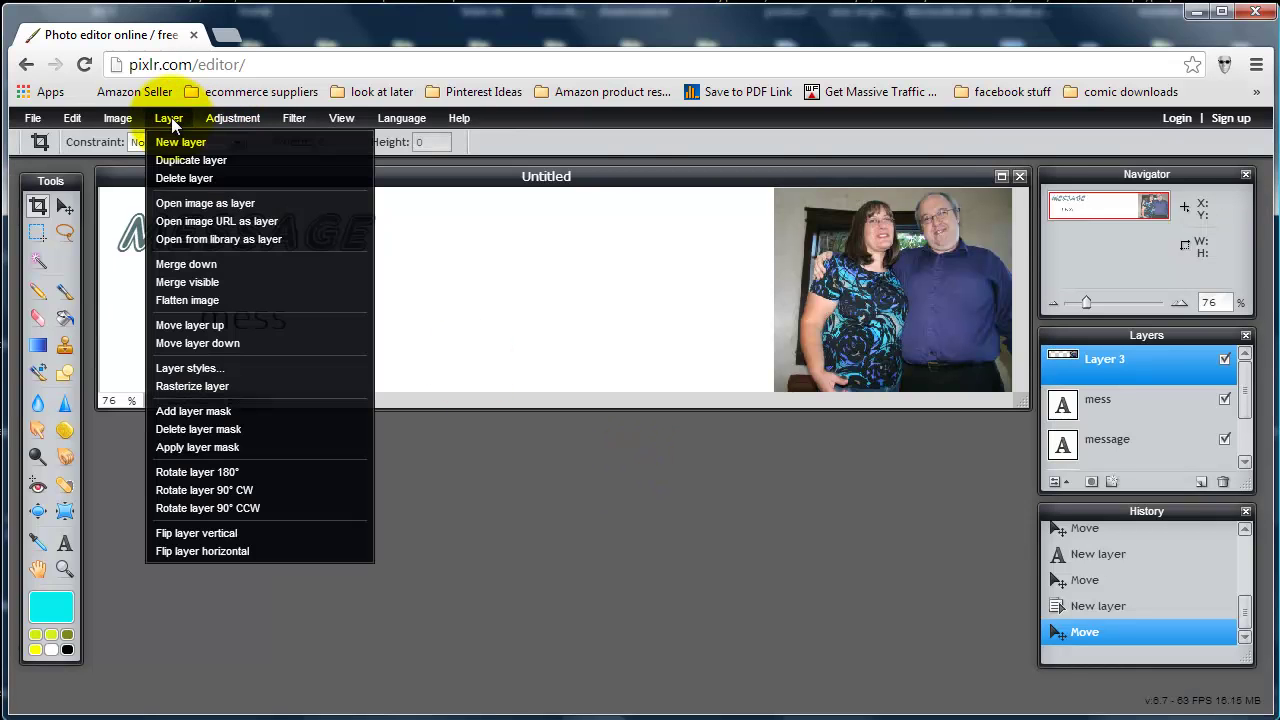
left_click(181, 202)
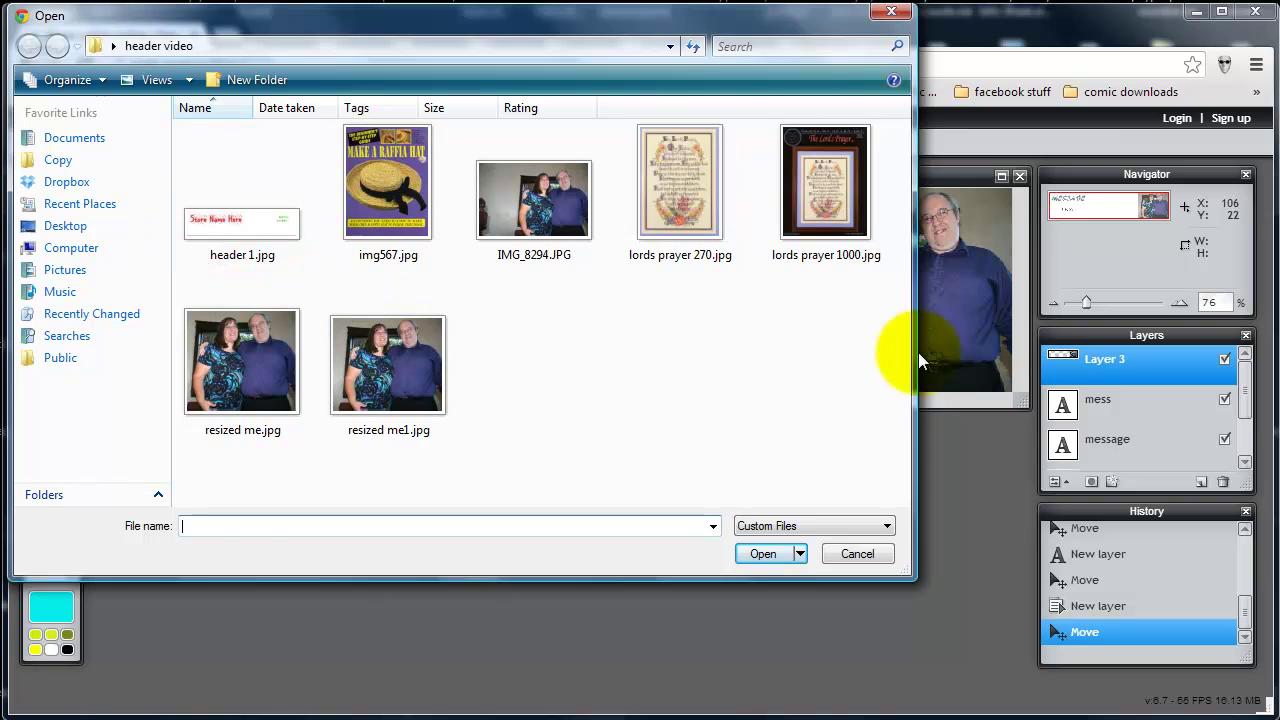
double_click(703, 228)
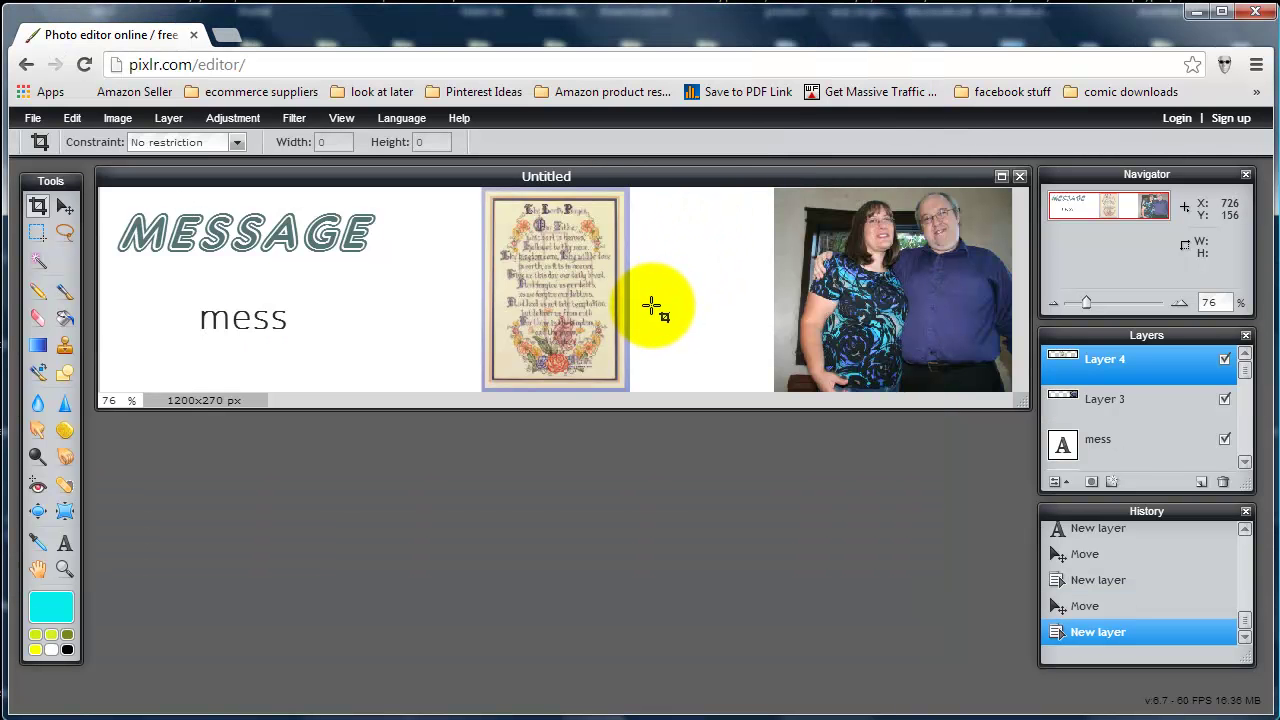
left_click(65, 207)
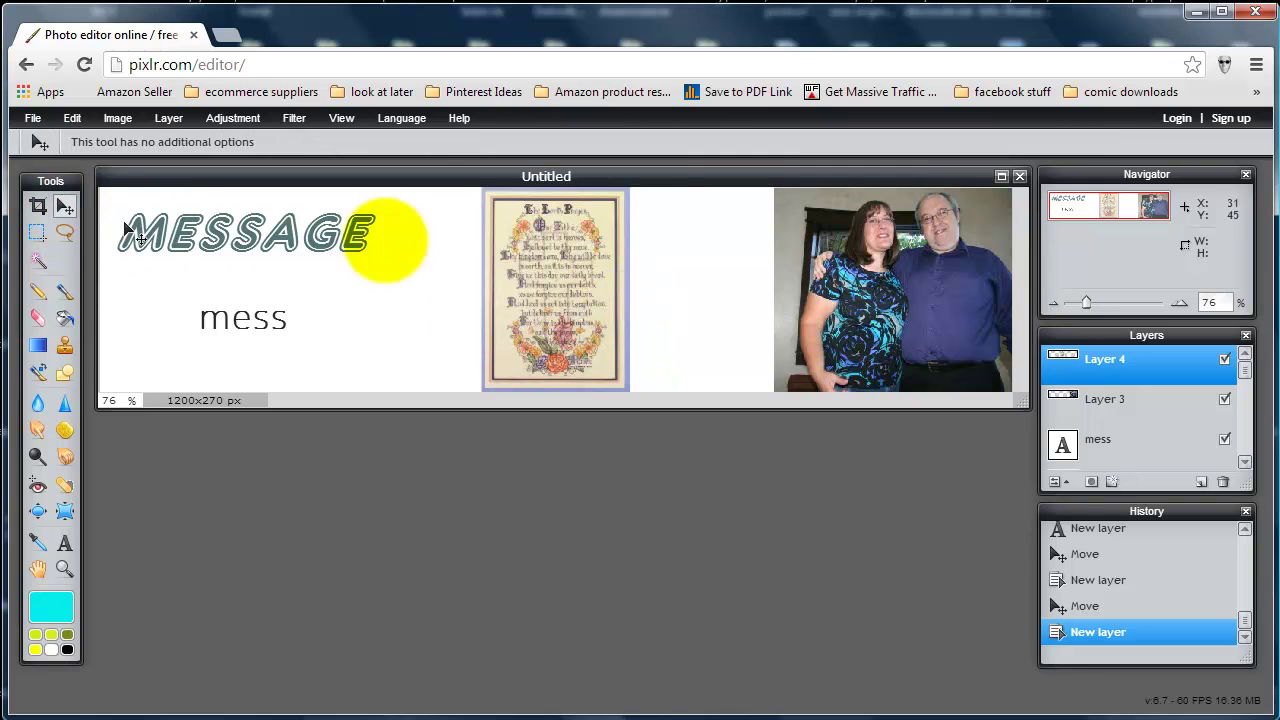
left_click_drag(544, 258, 442, 265)
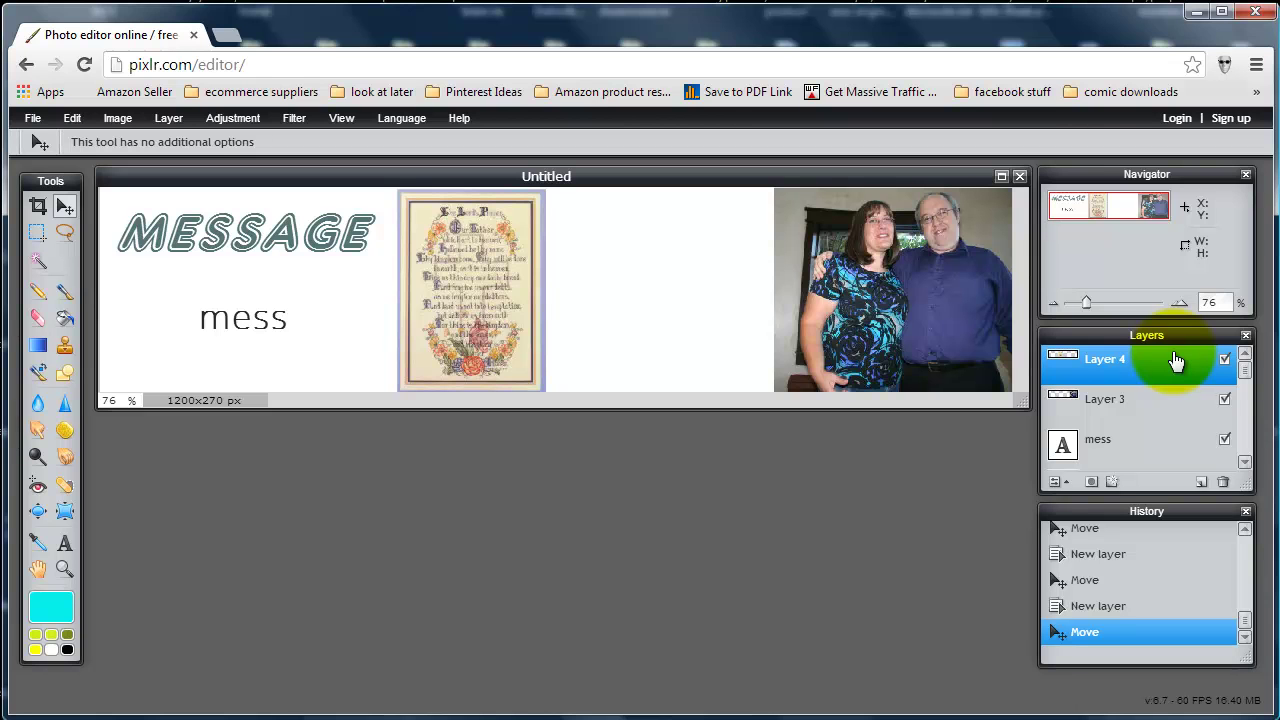
left_click(340, 118)
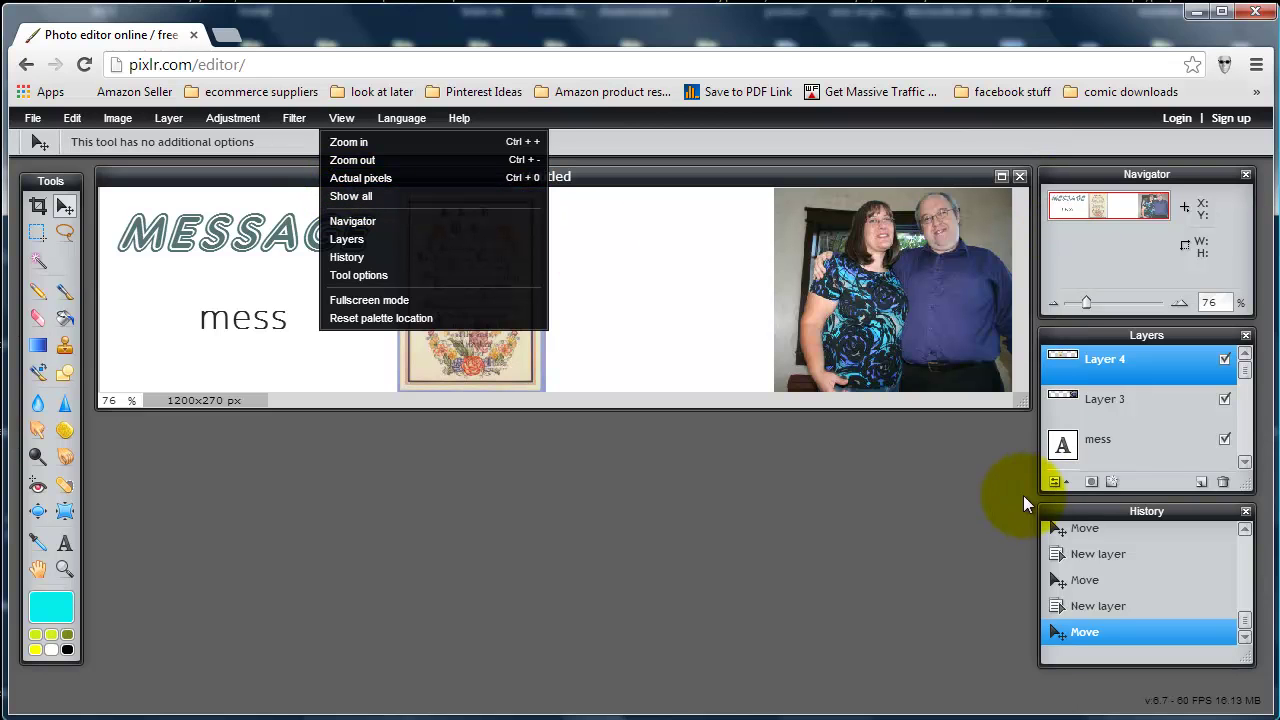
left_click(990, 486)
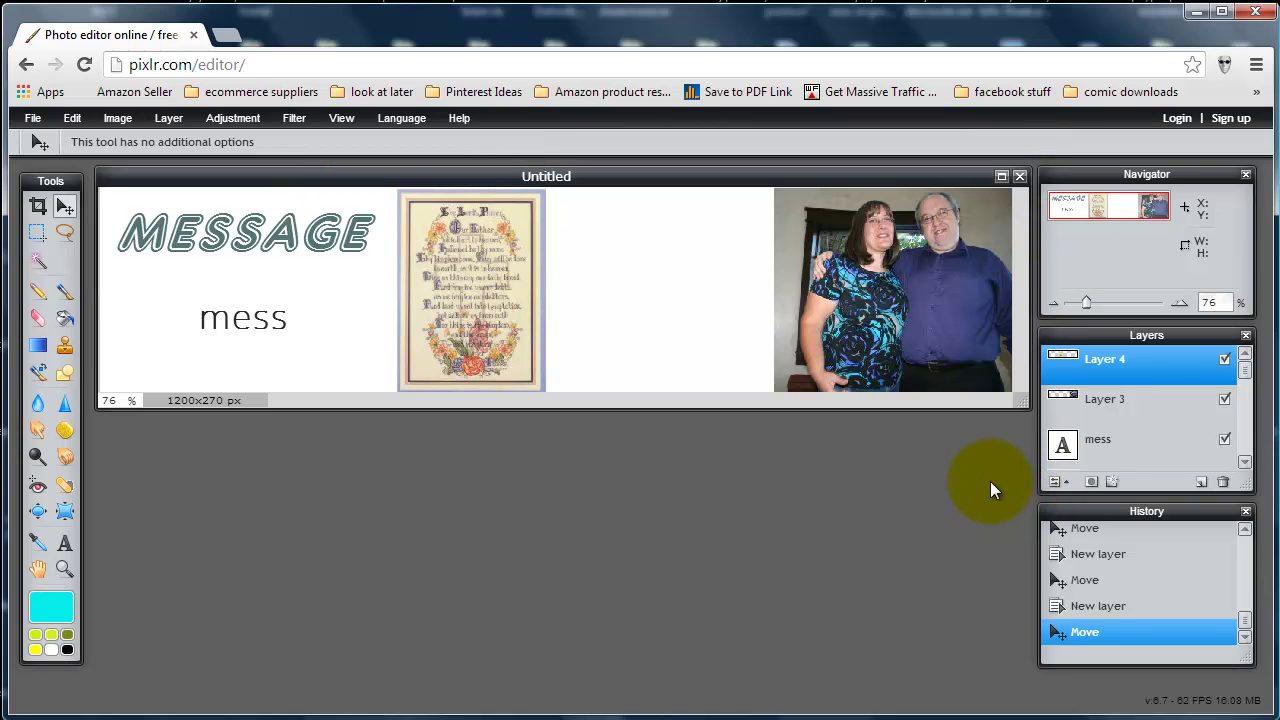
left_click(1152, 380)
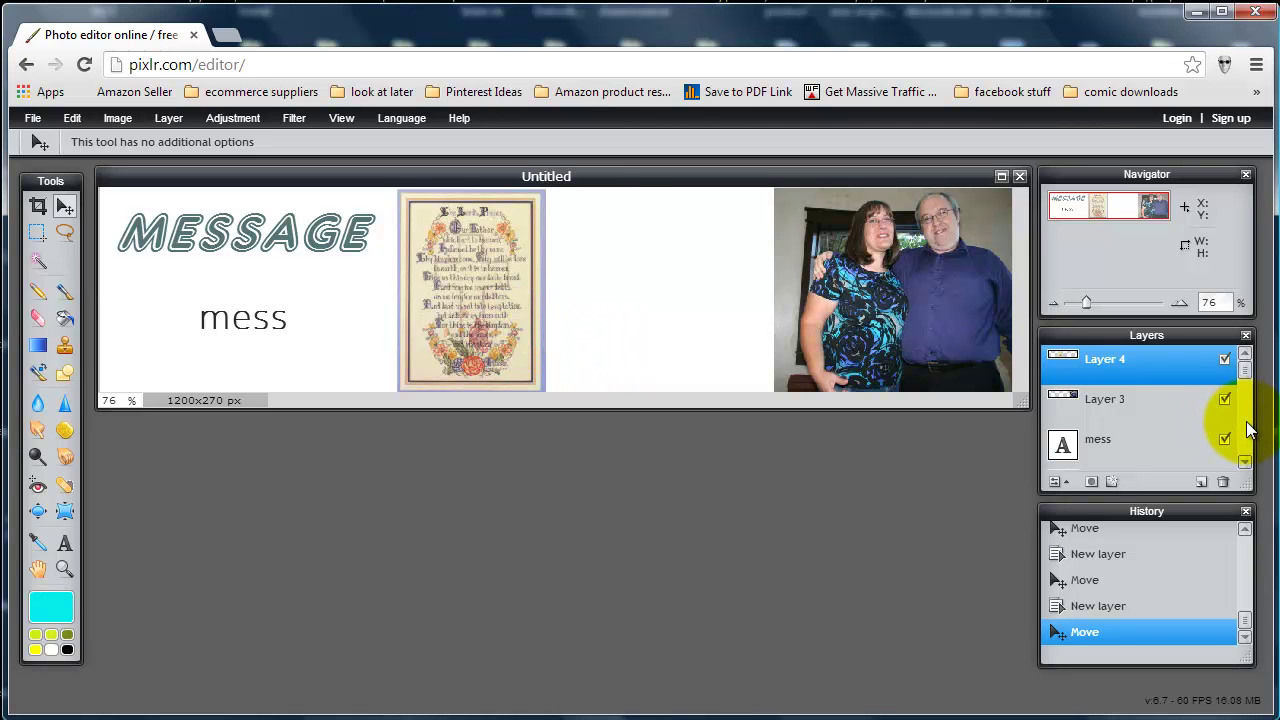
- Move the MESSAGE text and the mess text into the white space between the prayer image and the couple photo, with the mess layer on top
left_click_drag(1248, 385, 1262, 460)
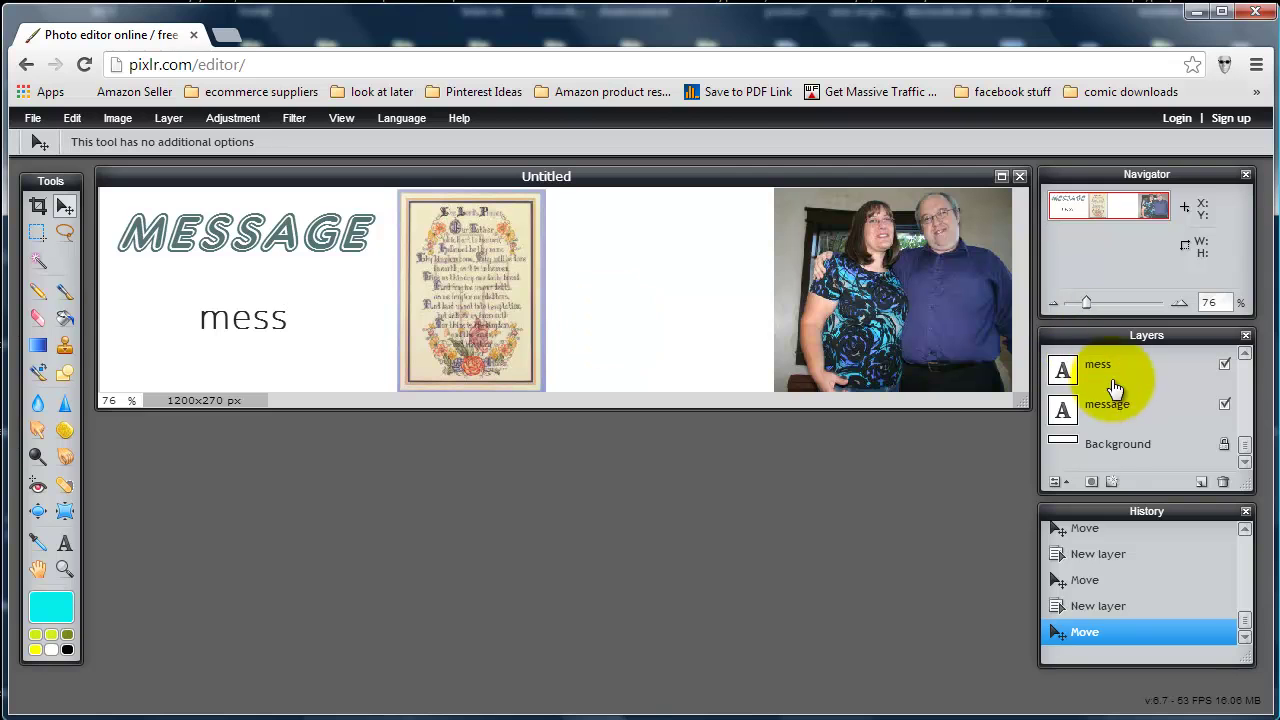
left_click(1103, 410)
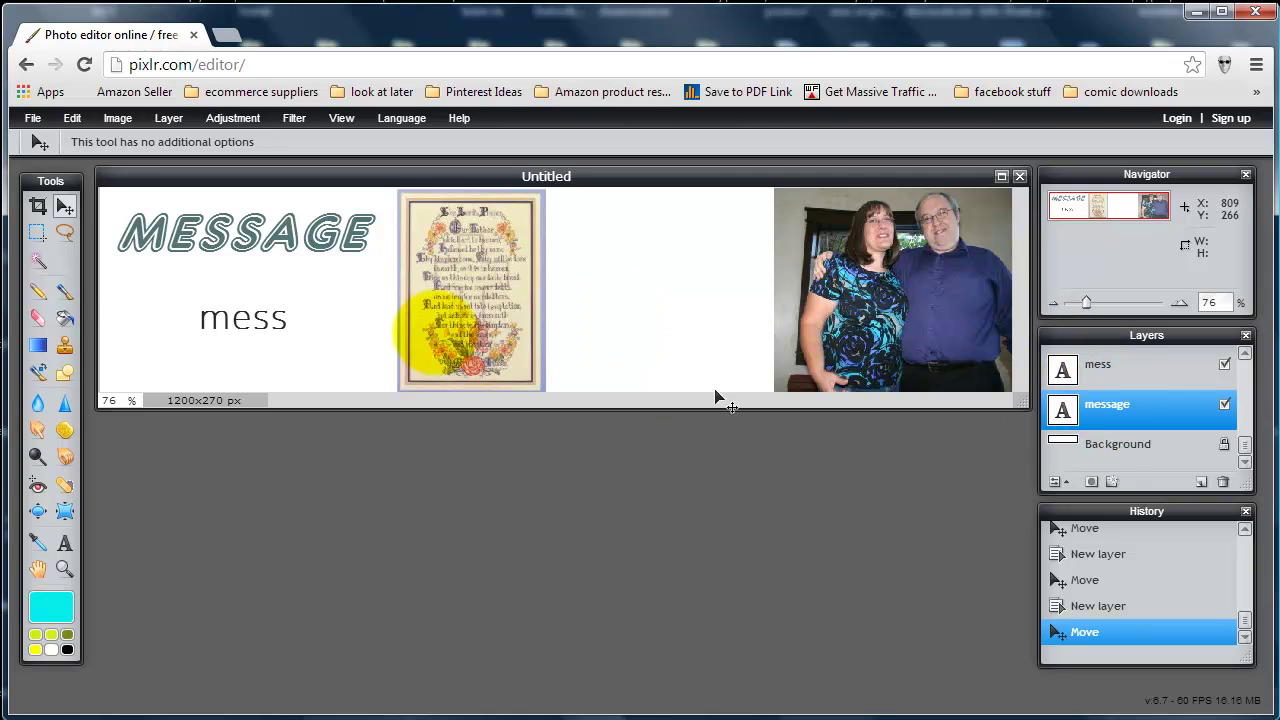
left_click_drag(190, 253, 590, 240)
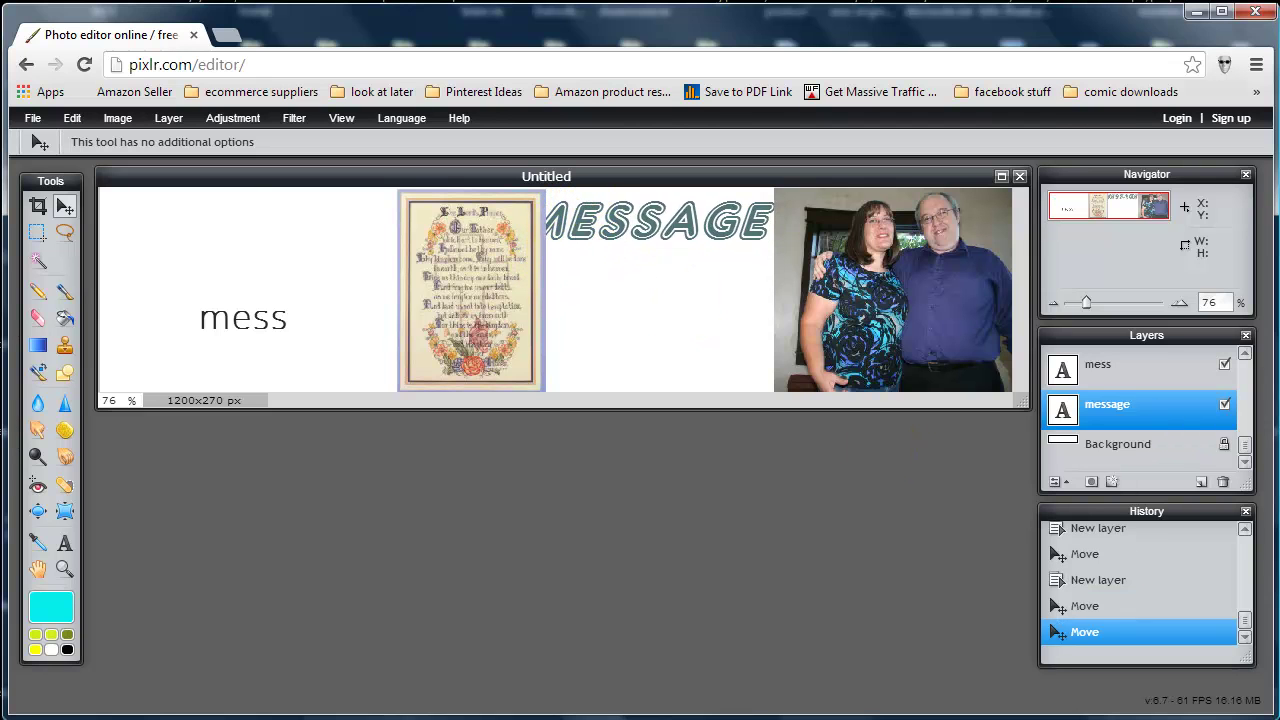
left_click(1155, 376)
left_click_drag(1155, 376, 186, 357)
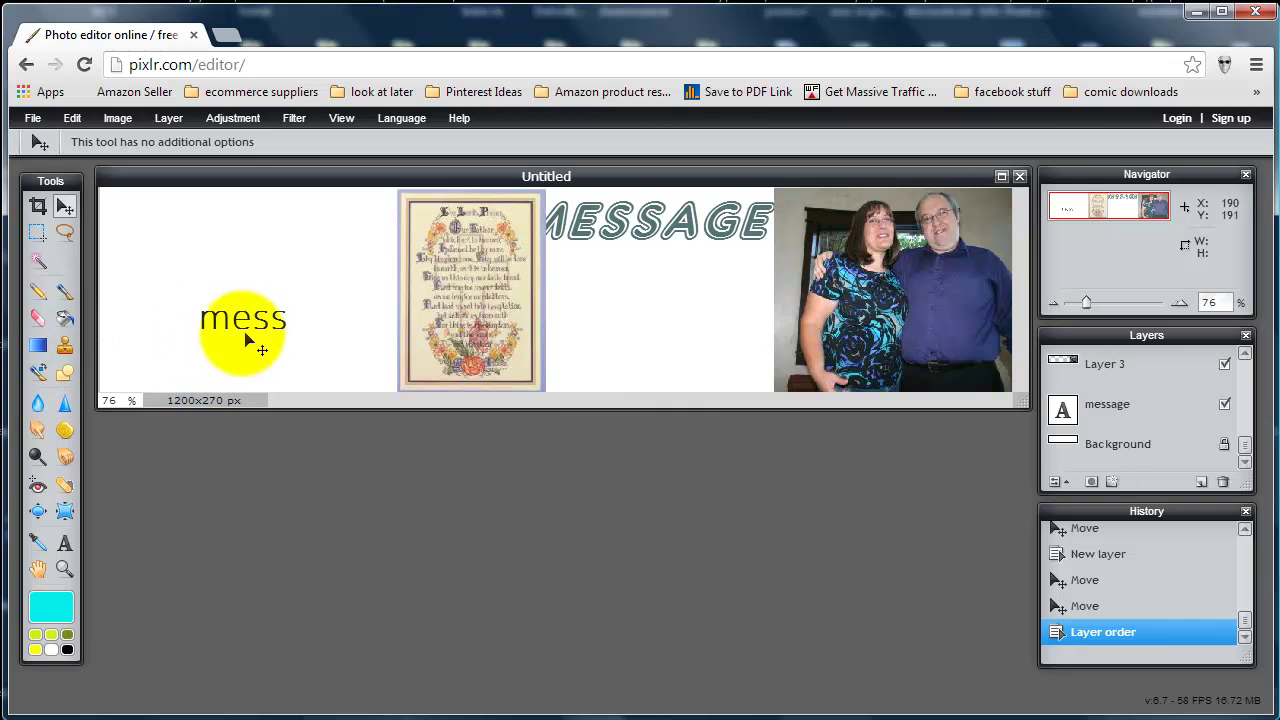
left_click_drag(257, 329, 672, 340)
- Move the prayer image to the banner's left edge and shift the MESSAGE text left, close to the prayer image
left_click_drag(1245, 448, 1256, 379)
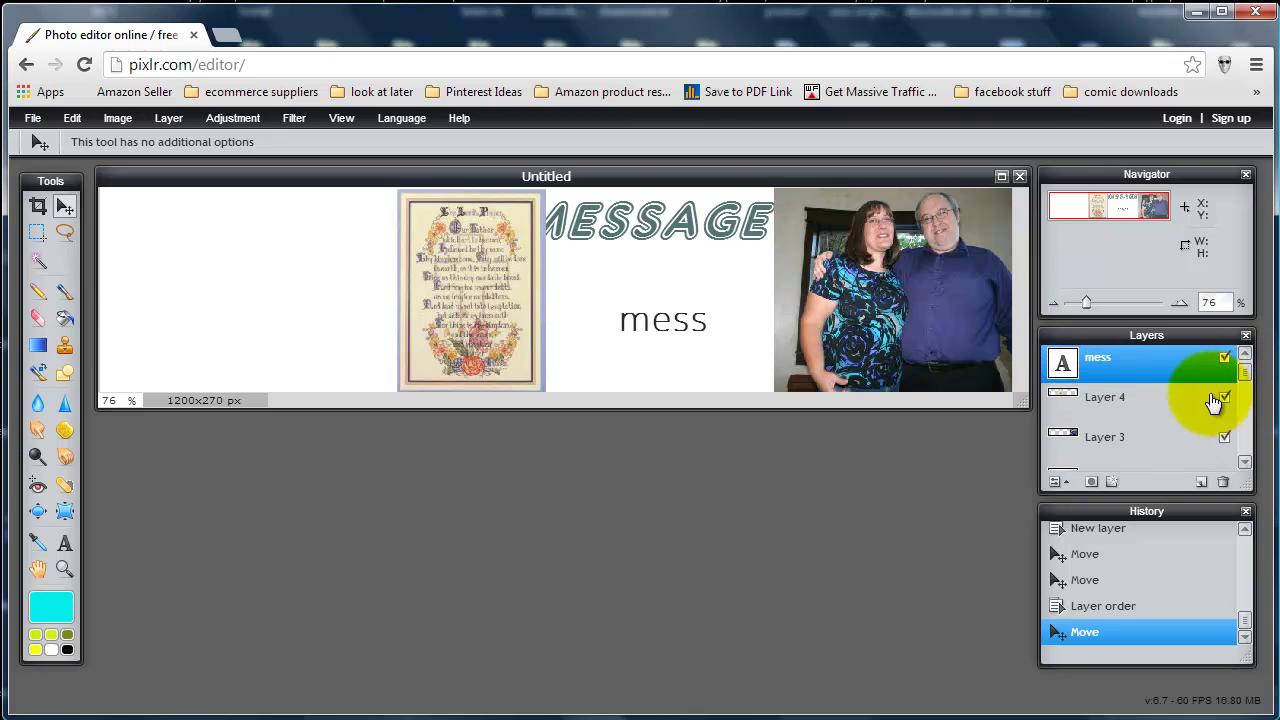
left_click(1135, 412)
left_click_drag(495, 352, 190, 285)
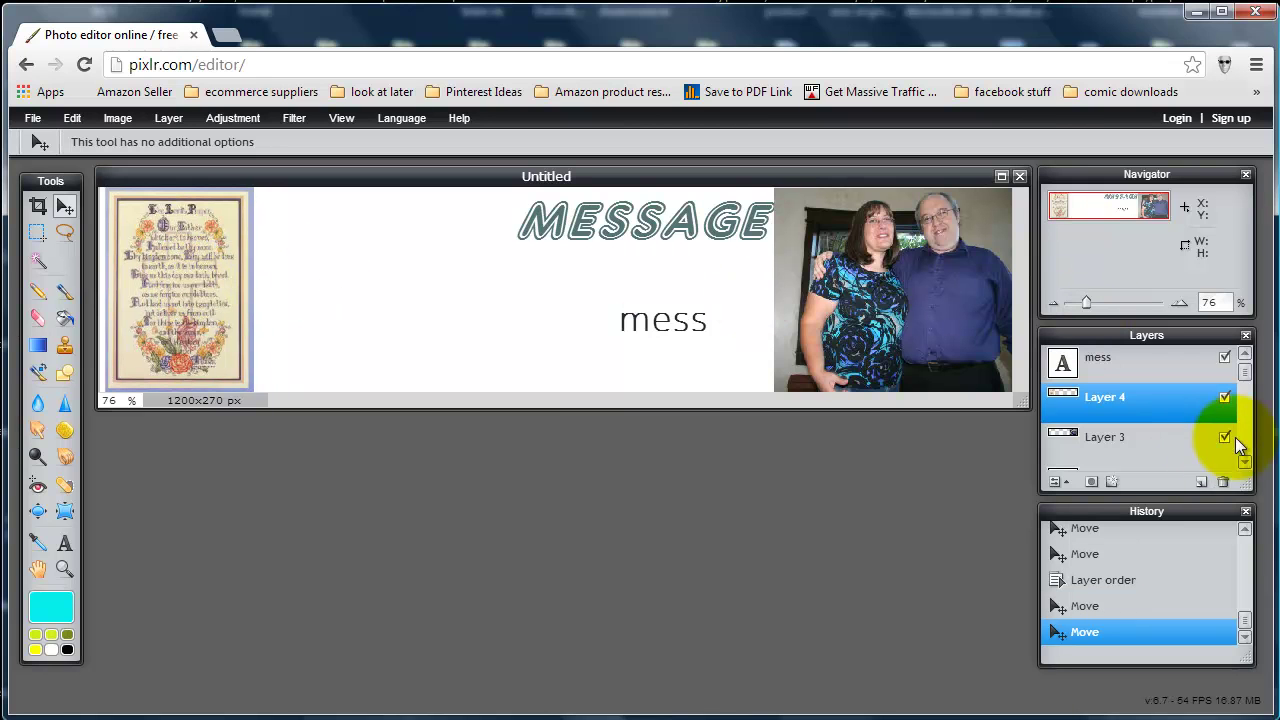
left_click_drag(1243, 380, 1243, 400)
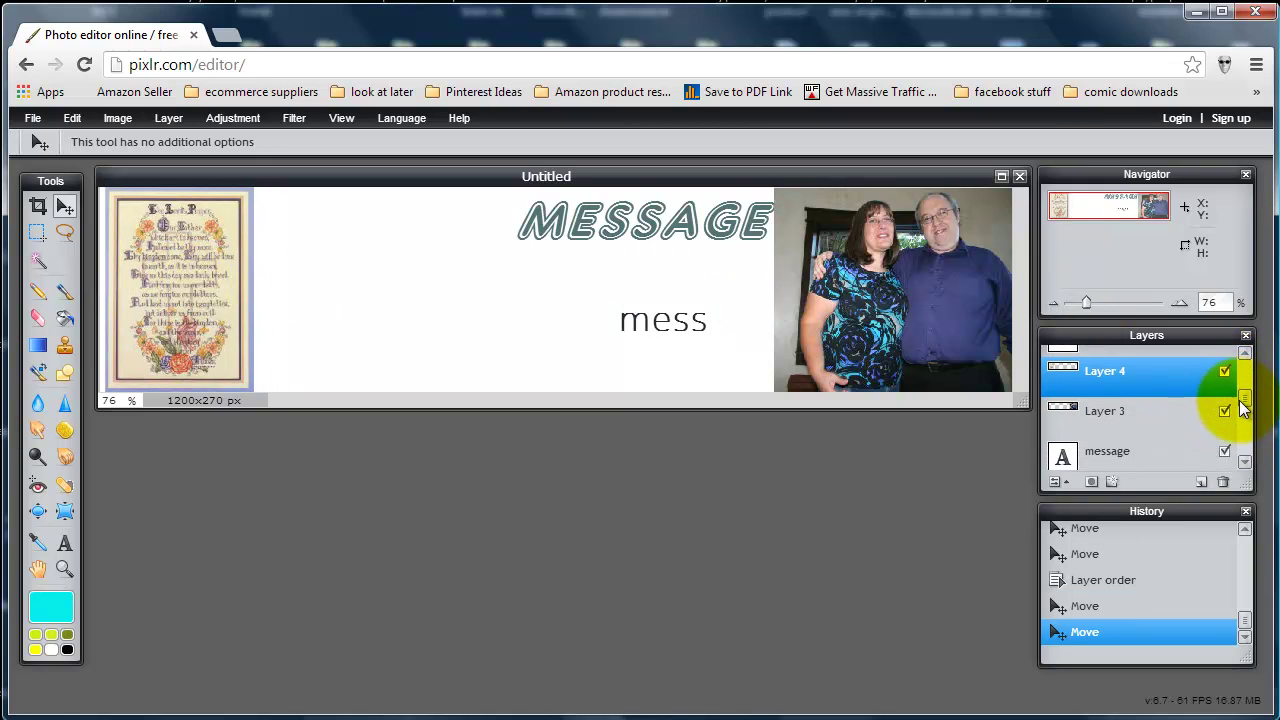
left_click(1135, 449)
left_click_drag(663, 229, 453, 229)
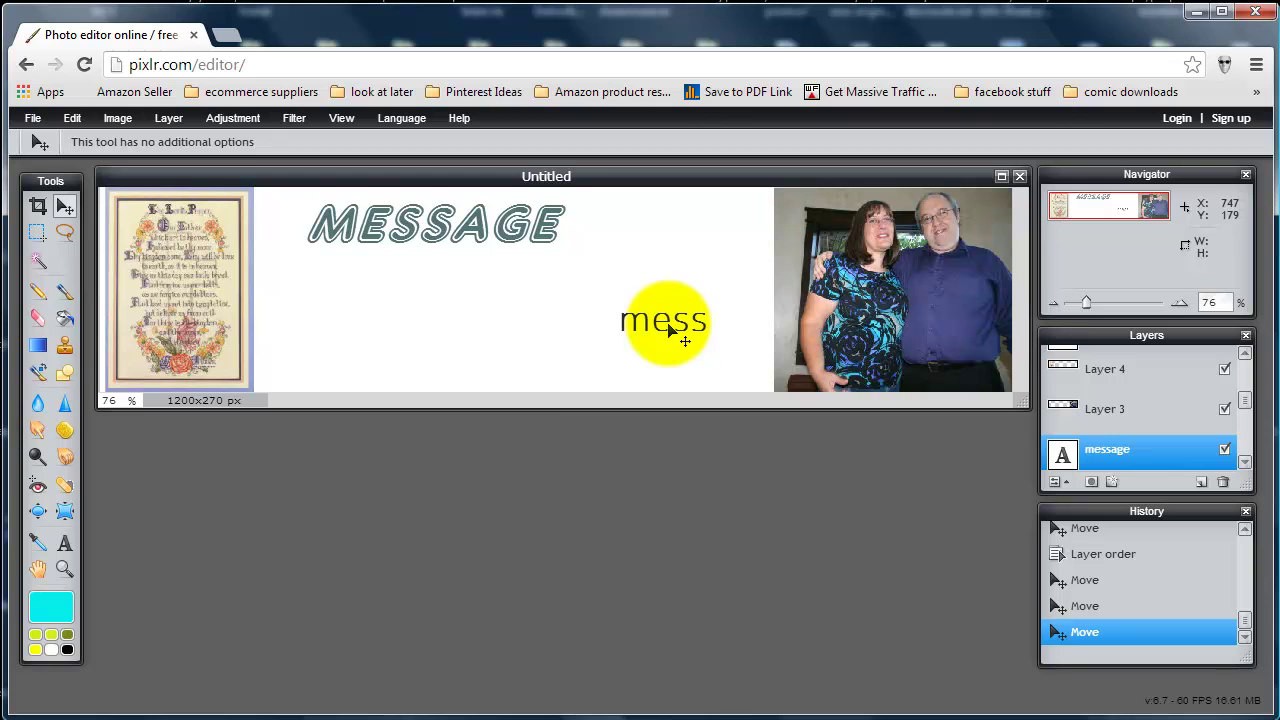
- Save the banner as JPEG "header" at quality 80 in the header video folder, and switch to that folder's window to locate the saved file
left_click(30, 119)
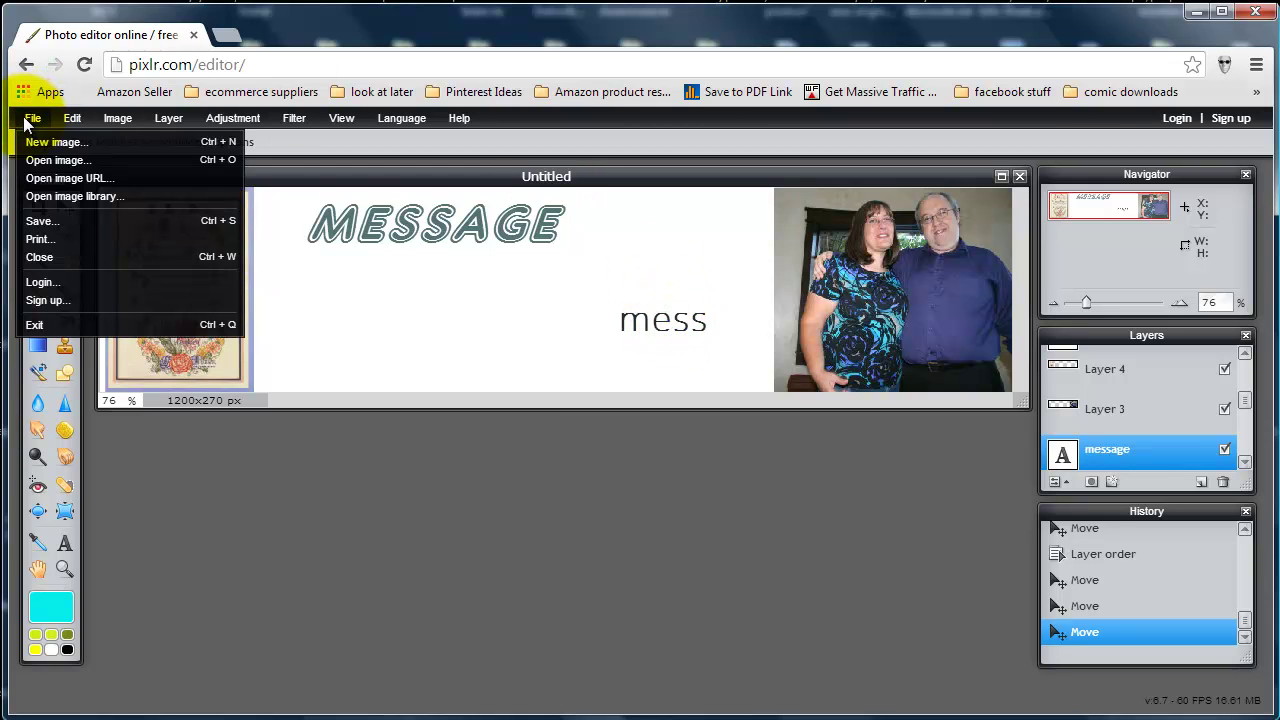
left_click(38, 221)
double_click(777, 296)
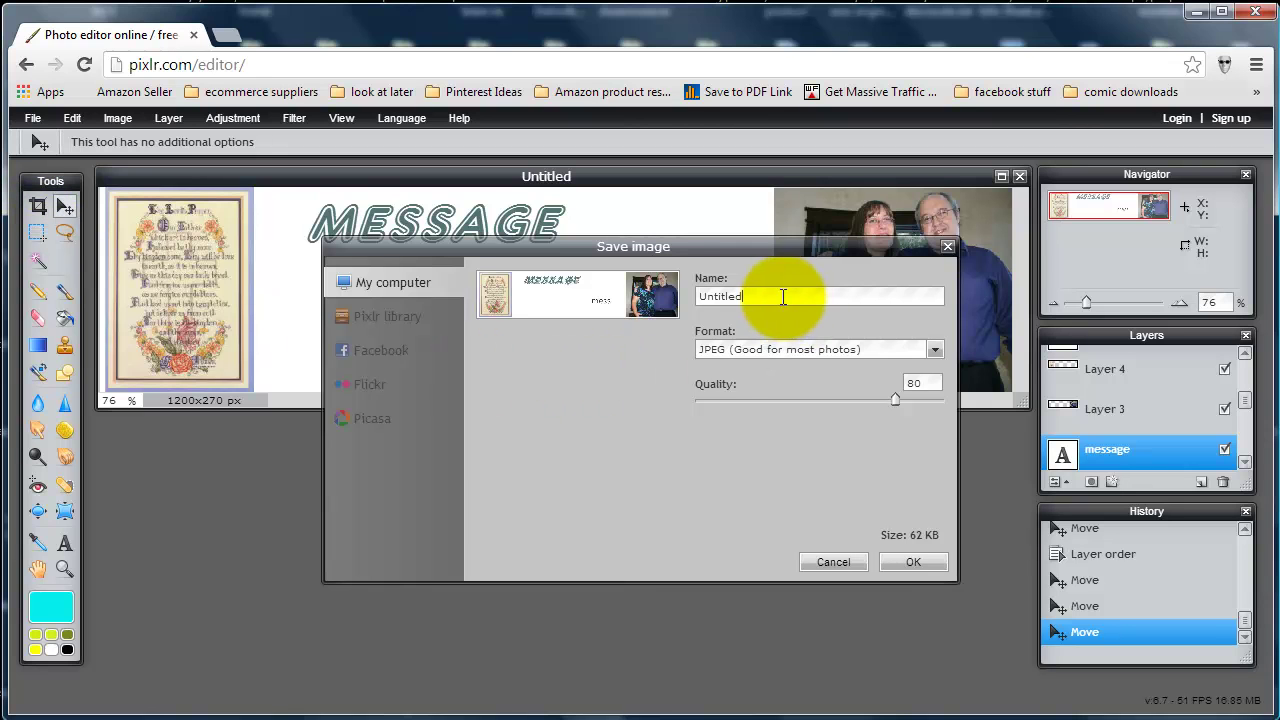
type("header")
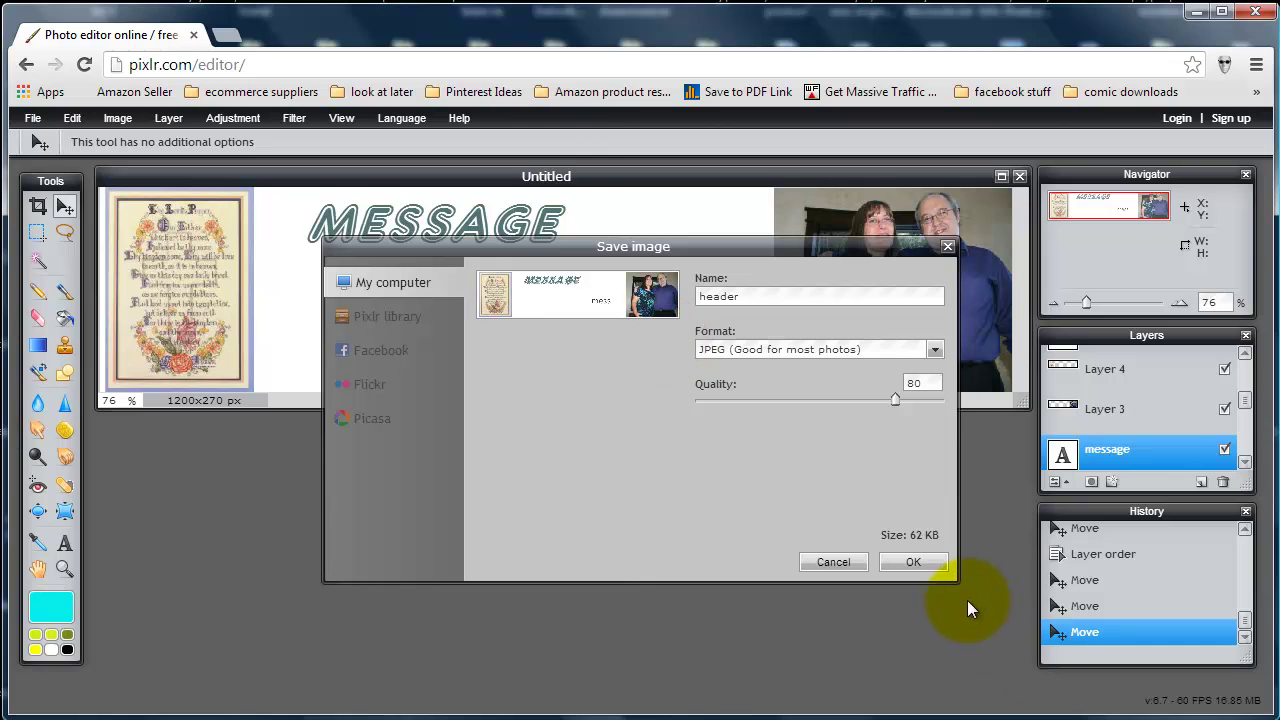
left_click(929, 563)
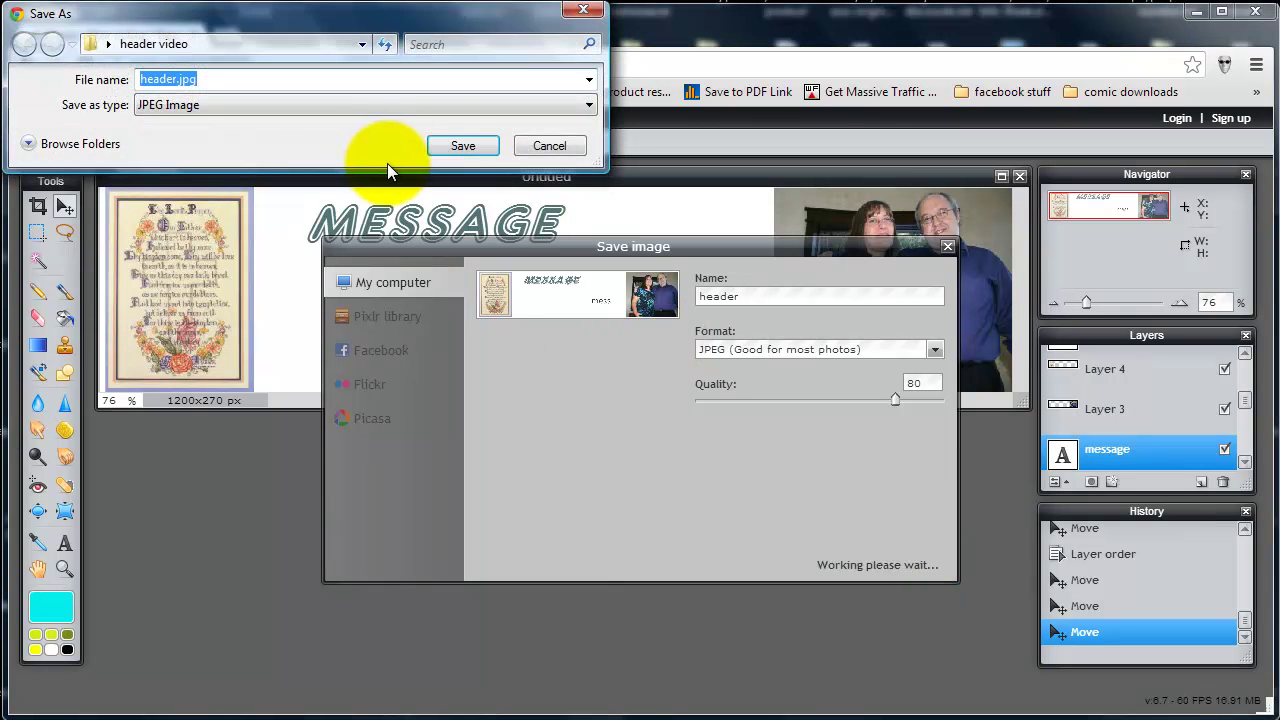
left_click(450, 145)
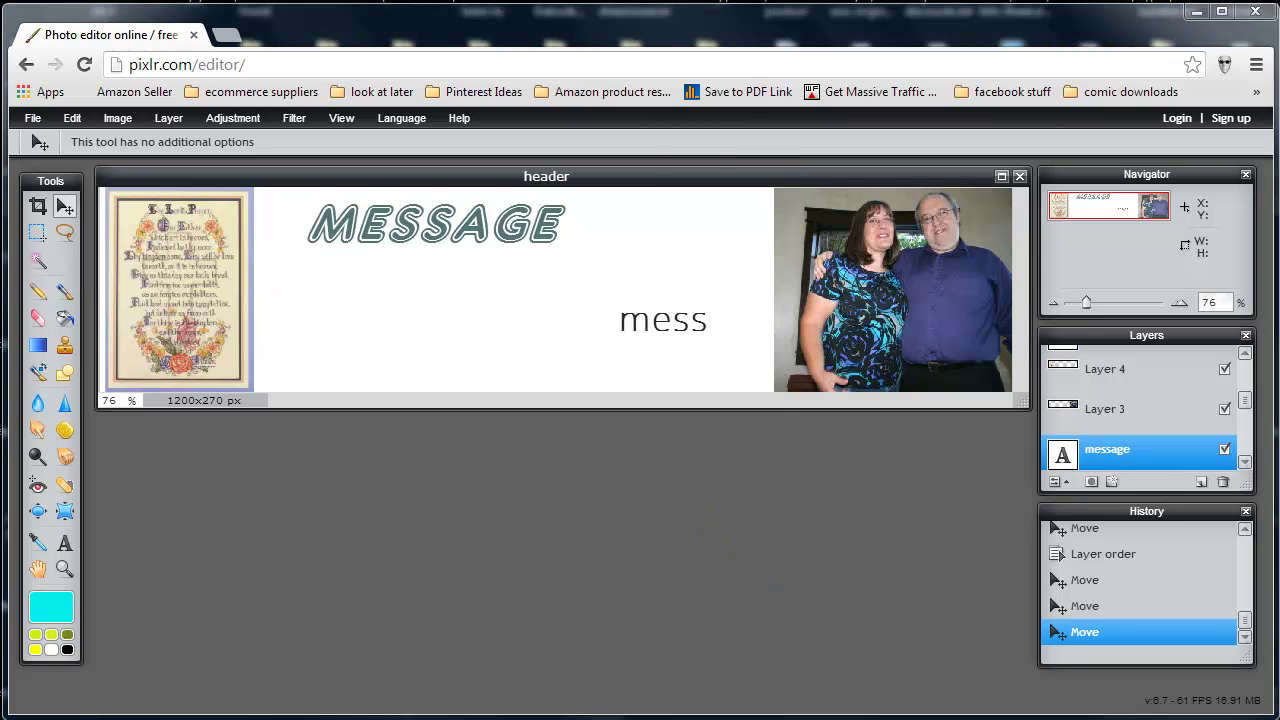
key("alt+Tab")
left_click(582, 310)
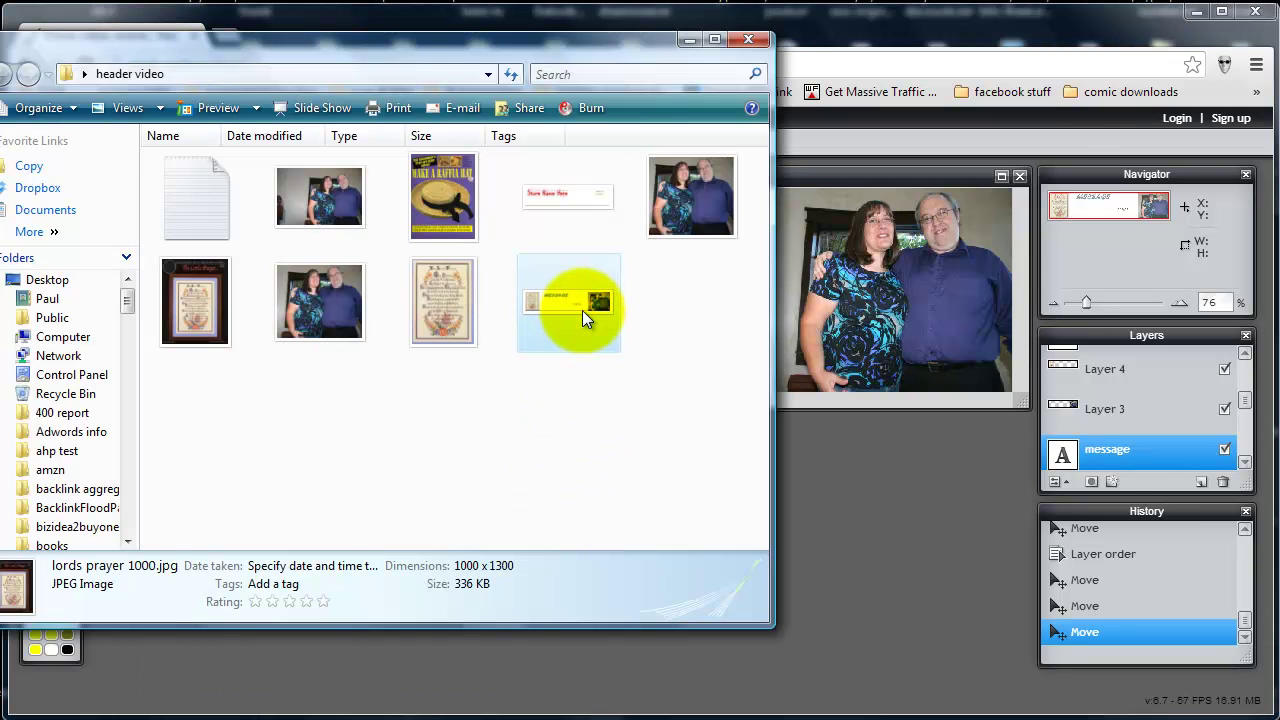